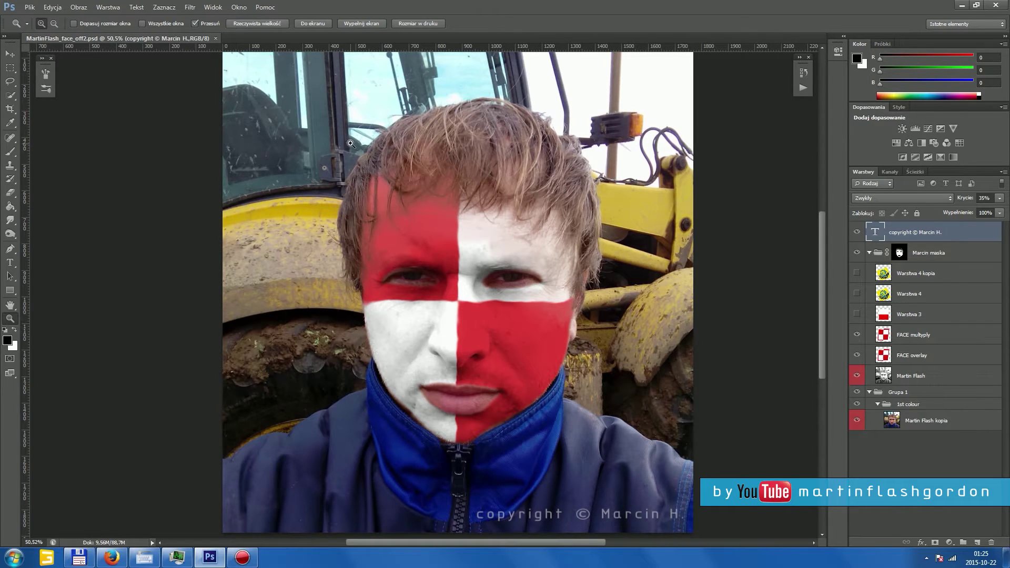
- Close the finished red-and-white face document MartinFlash_face_off2.psd
{"action": "left_click", "coordinate": [215, 39]}
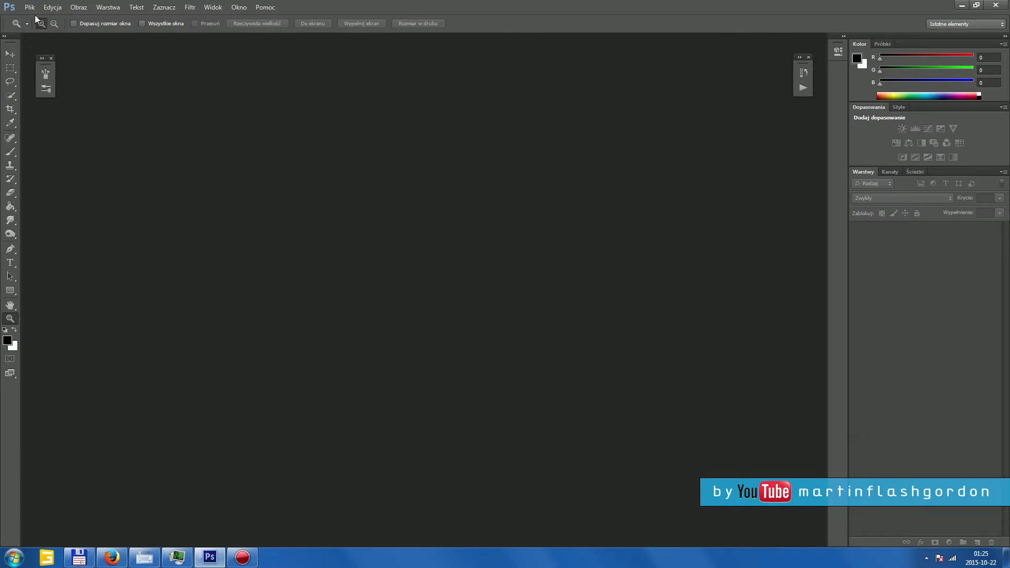
- Open the MartinFlash_face_off_base portrait and zoom in on it
{"action": "left_click", "coordinate": [30, 7]}
{"action": "left_click", "coordinate": [44, 28]}
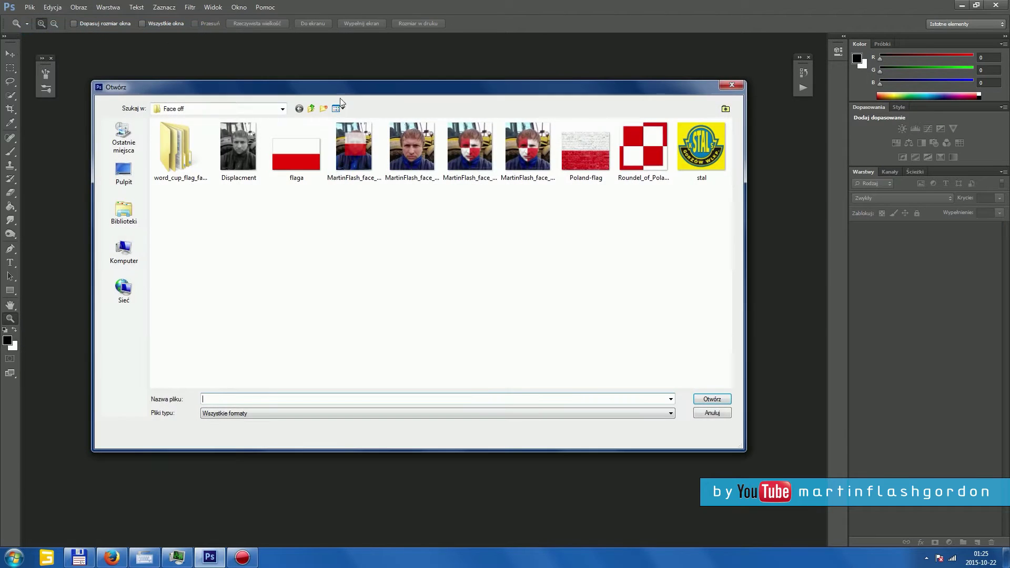
{"action": "double_click", "coordinate": [398, 145]}
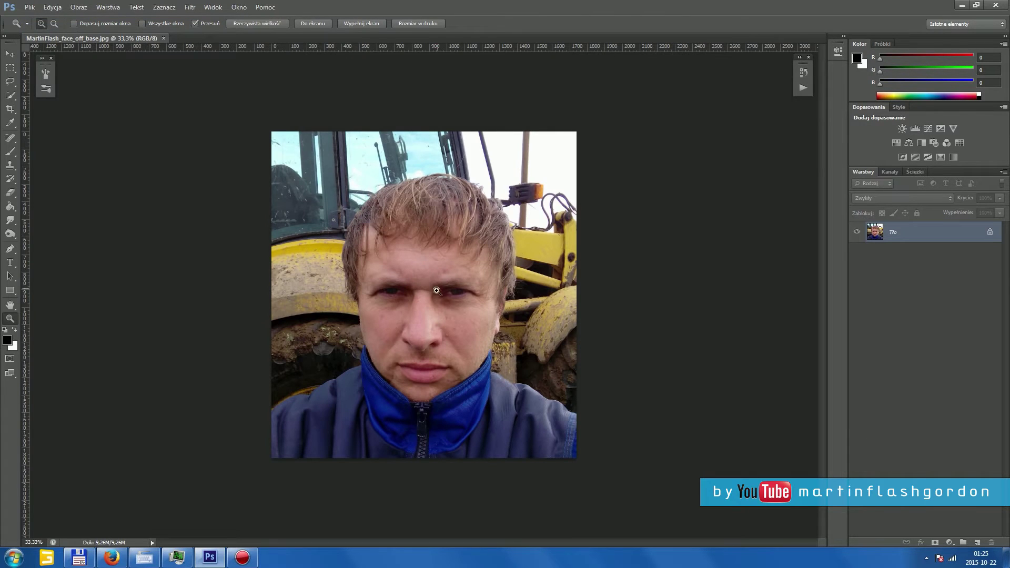
{"action": "mouse_move", "coordinate": [438, 332]}
{"action": "left_mouse_down"}
{"action": "mouse_move", "coordinate": [447, 327]}
{"action": "mouse_move", "coordinate": [434, 327]}
{"action": "left_mouse_up"}
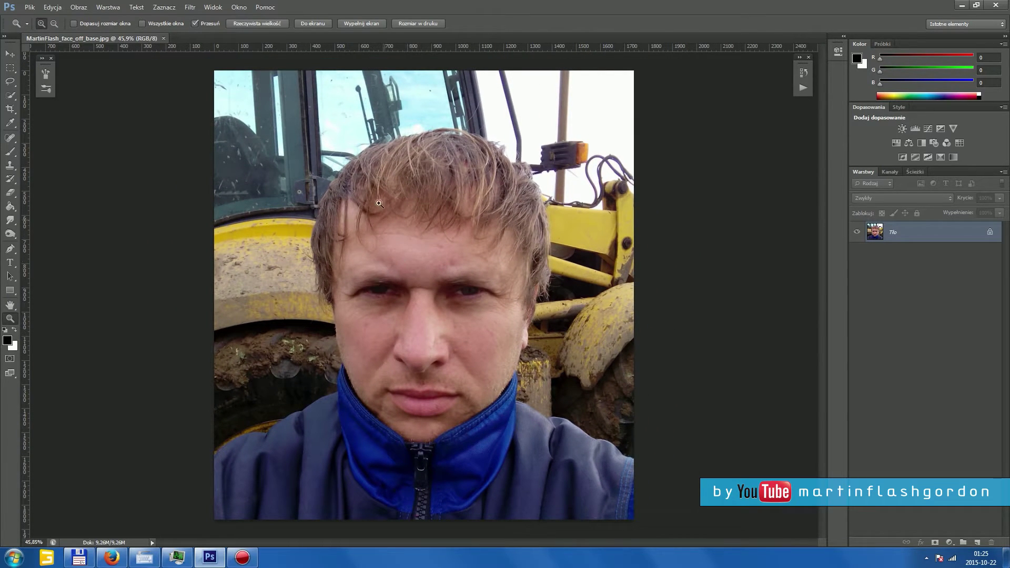
- Save the portrait in Photoshop PSD format as MartinFlash_face_off_3rd.psd
{"action": "left_click", "coordinate": [30, 7]}
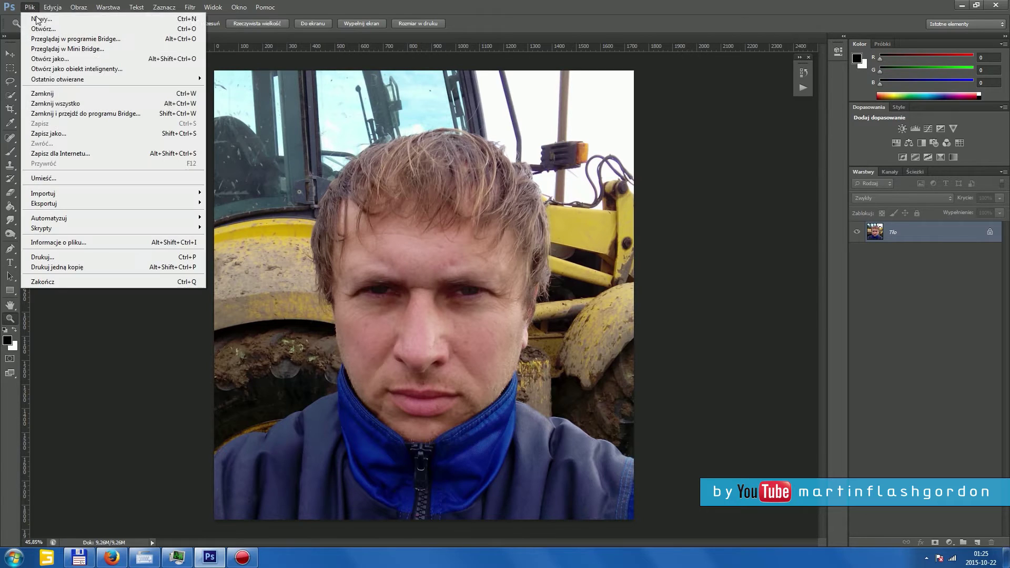
{"action": "left_click", "coordinate": [60, 131]}
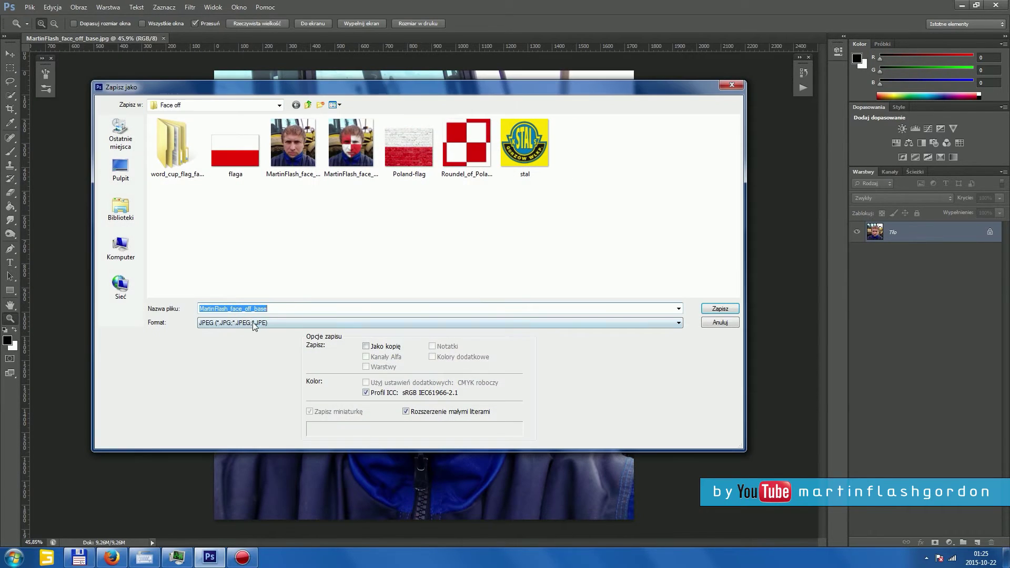
{"action": "left_click", "coordinate": [252, 323]}
{"action": "left_click", "coordinate": [237, 331]}
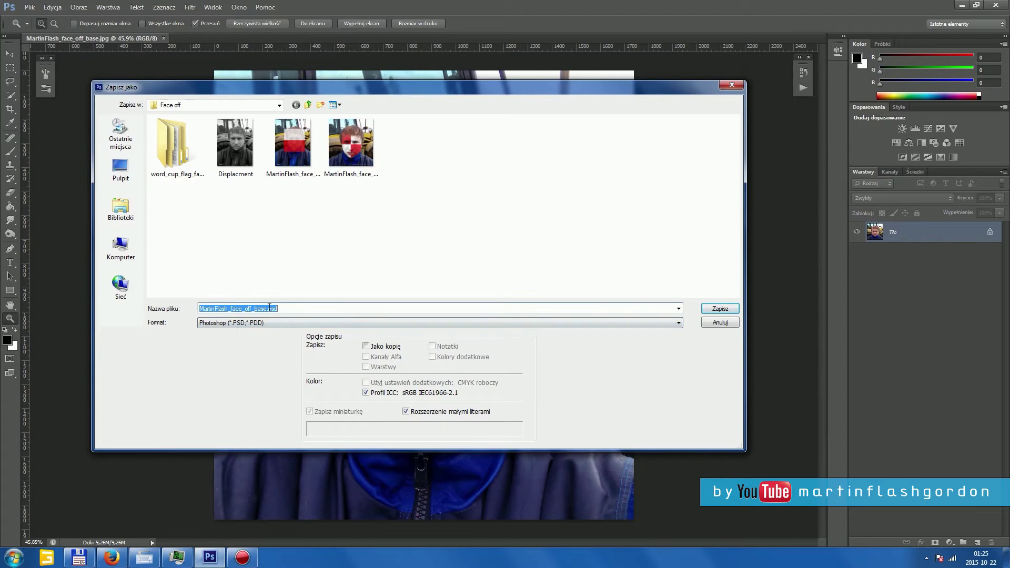
{"action": "left_click_drag", "start_coordinate": [267, 308], "coordinate": [255, 309]}
{"action": "type", "text": "3"}
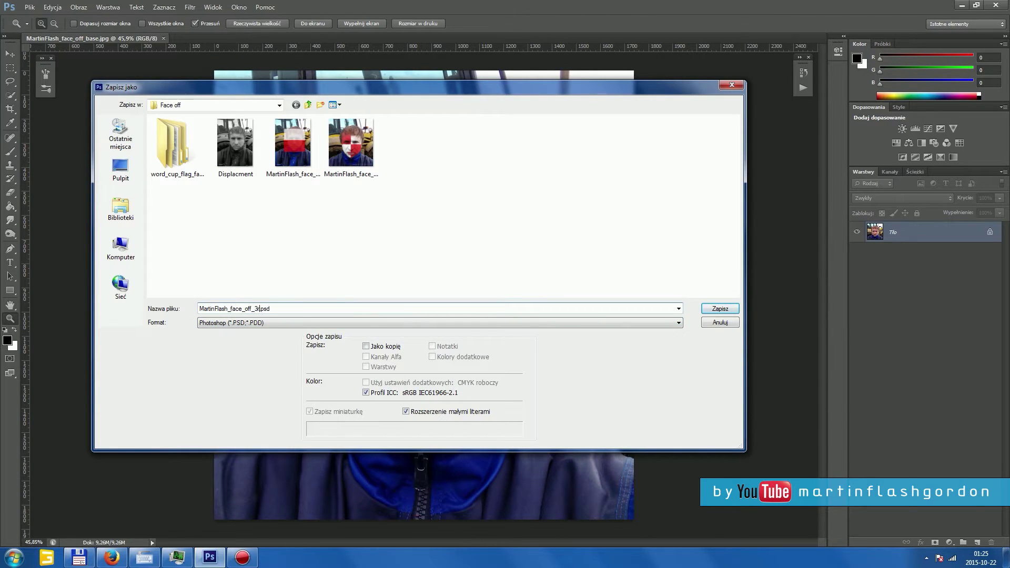
{"action": "type", "text": "rd"}
{"action": "key", "text": "Return"}
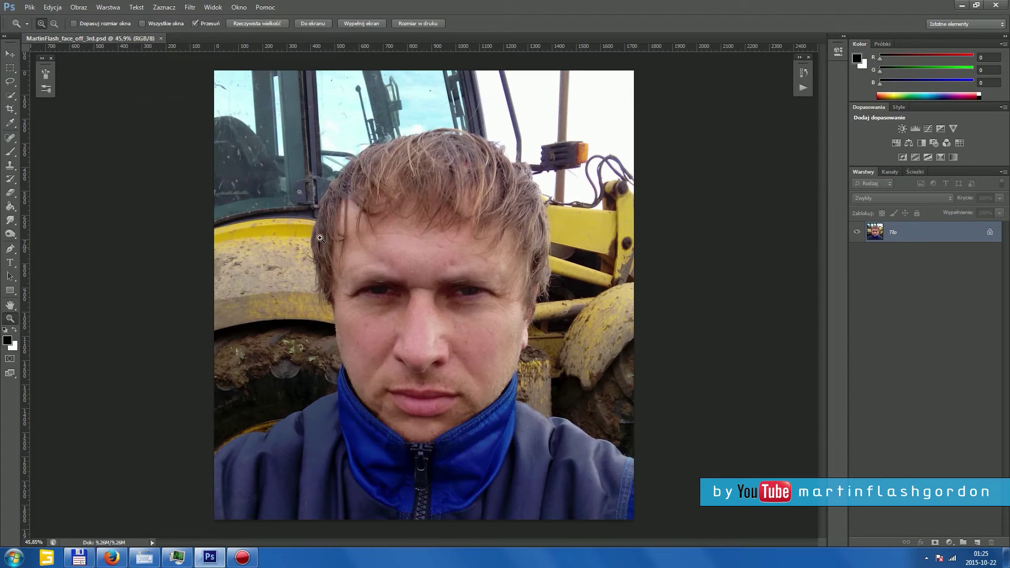
- Replace the locked Tło background with an editable copy named Marcin
{"action": "left_click_drag", "start_coordinate": [927, 230], "coordinate": [978, 542]}
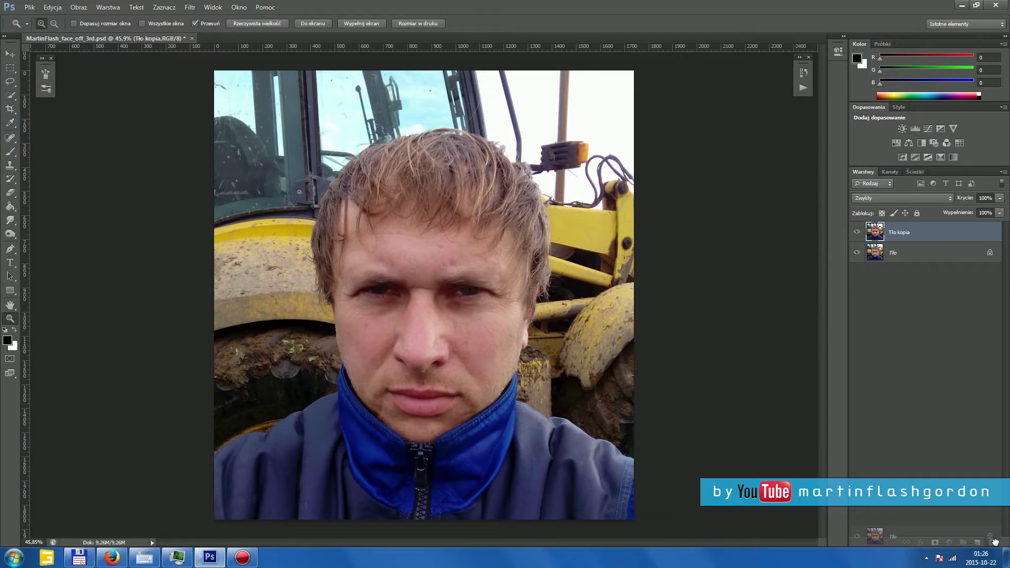
{"action": "left_click_drag", "start_coordinate": [945, 254], "coordinate": [992, 542]}
{"action": "double_click", "coordinate": [900, 232]}
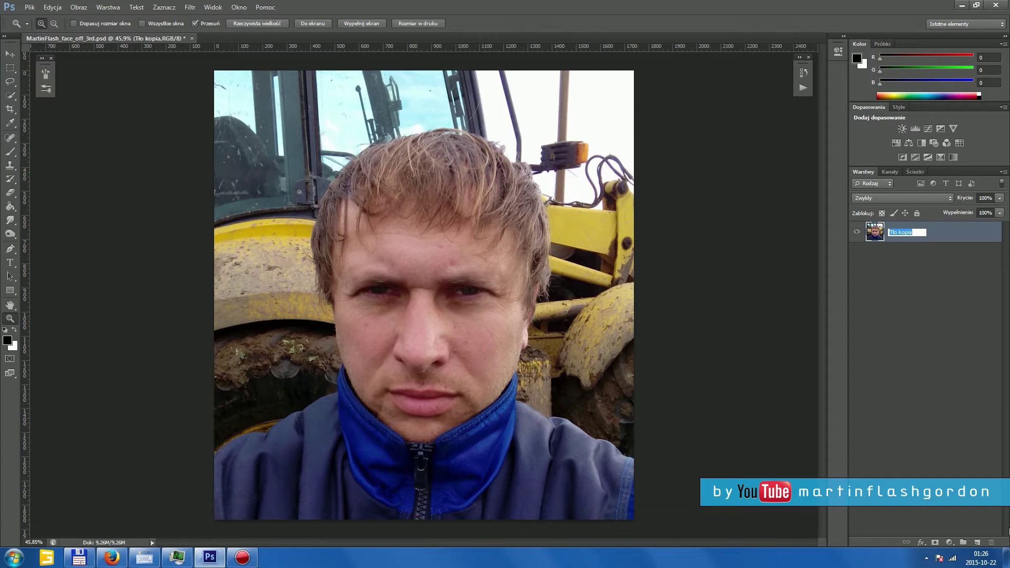
{"action": "type", "text": "Marcin"}
{"action": "key", "text": "Return"}
- Put the Marcin layer into a new group also named Marcin
{"action": "key", "text": "ctrl+g"}
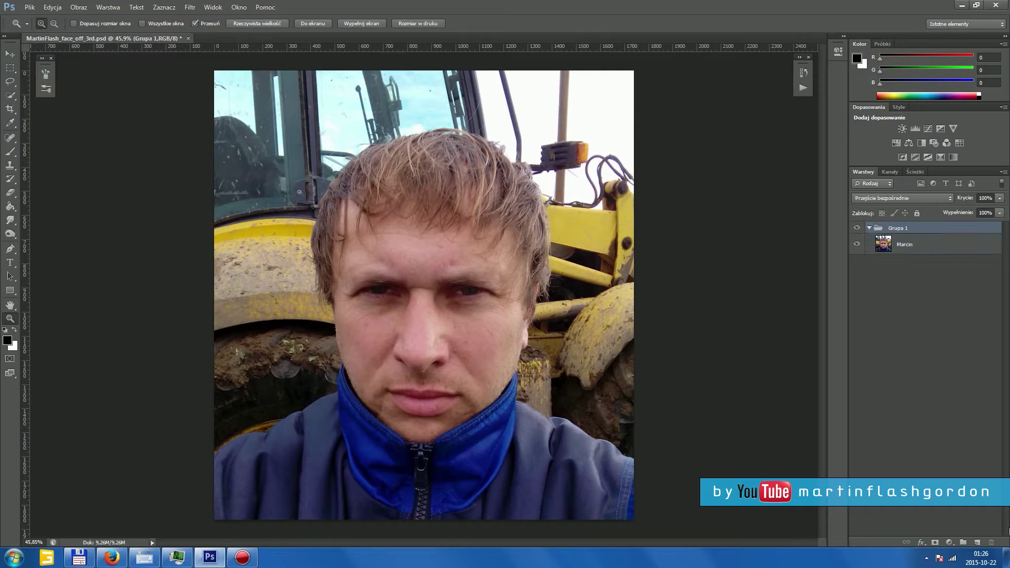
{"action": "double_click", "coordinate": [897, 228]}
{"action": "type", "text": "Mar"}
{"action": "type", "text": "cin"}
{"action": "key", "text": "Return"}
{"action": "left_click", "coordinate": [912, 246]}
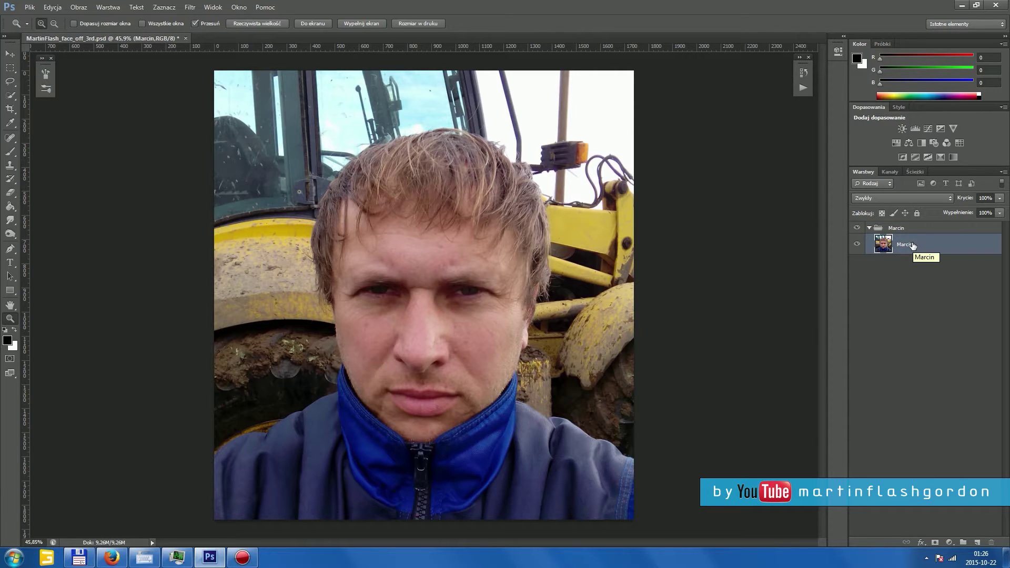
- Duplicate Marcin as Marcin FLAGA and move it above the Marcin group
{"action": "key", "text": "ctrl+j"}
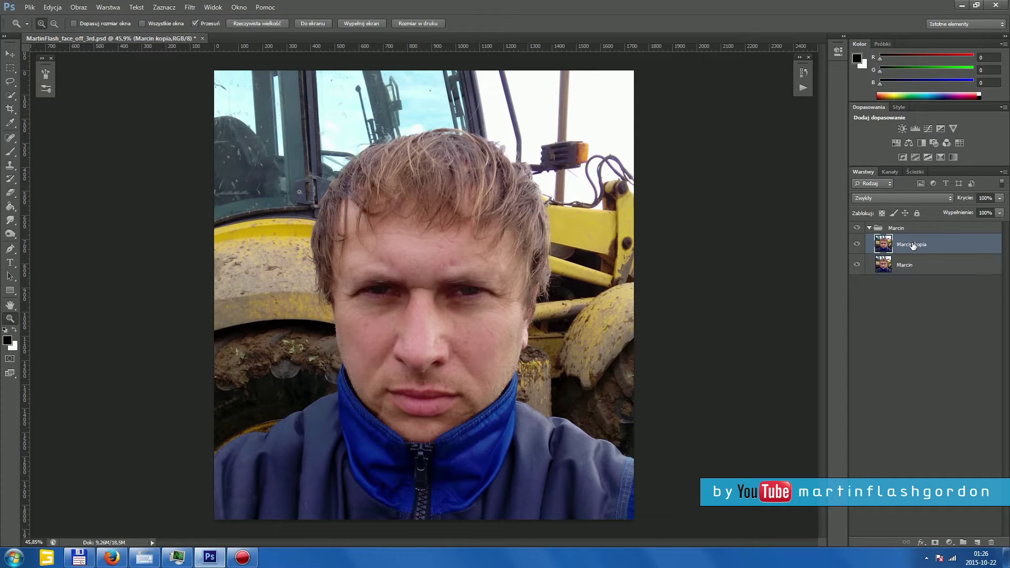
{"action": "double_click", "coordinate": [916, 243]}
{"action": "double_click", "coordinate": [925, 244]}
{"action": "type", "text": "FL"}
{"action": "type", "text": "AG"}
{"action": "key", "text": "Return"}
{"action": "left_click_drag", "start_coordinate": [917, 254], "coordinate": [905, 224]}
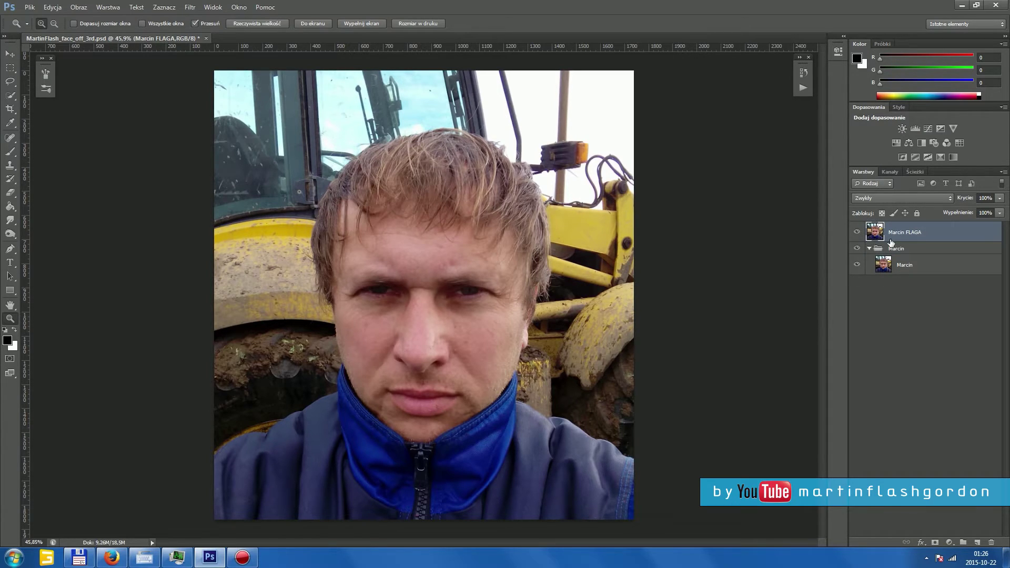
- Group Marcin FLAGA into a group named Marcin FLAGA and collapse the Marcin group
{"action": "key", "text": "ctrl+g"}
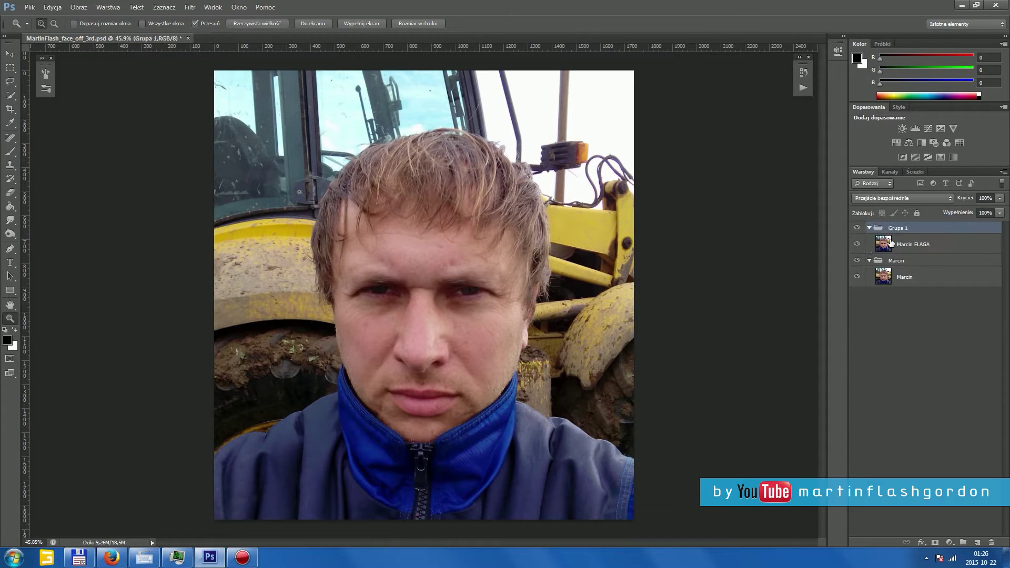
{"action": "double_click", "coordinate": [906, 228]}
{"action": "type", "text": "Marcin FL"}
{"action": "type", "text": "AG"}
{"action": "key", "text": "Return"}
{"action": "left_click", "coordinate": [869, 261]}
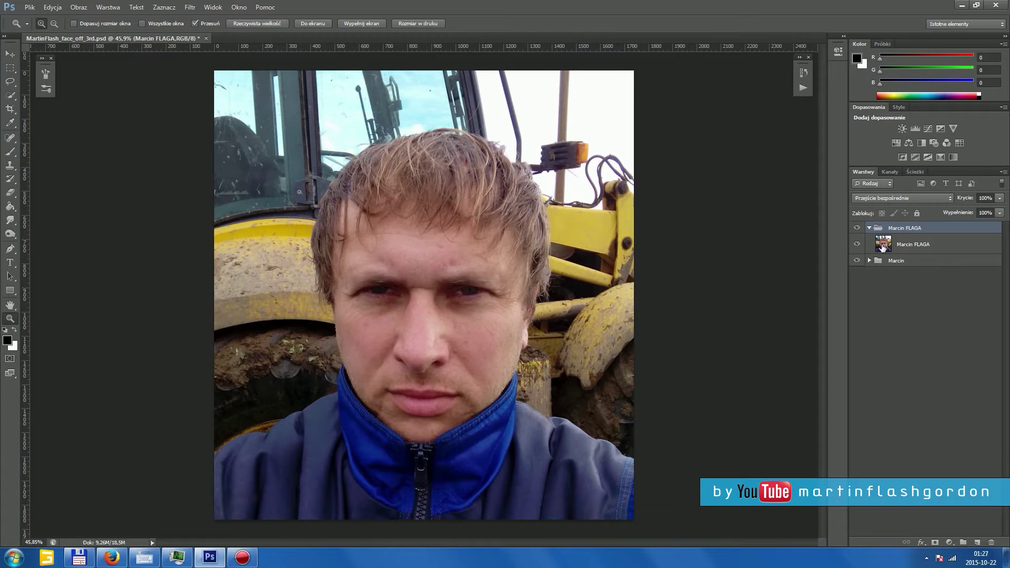
{"action": "left_click", "coordinate": [884, 245]}
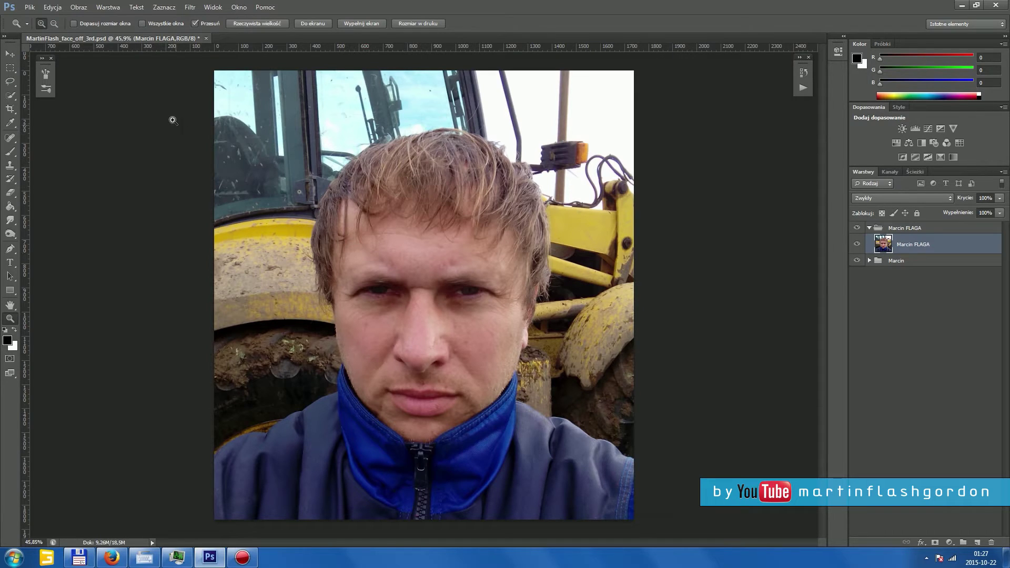
{"action": "key", "text": "ctrl"}
{"action": "key", "text": "ctrl+u"}
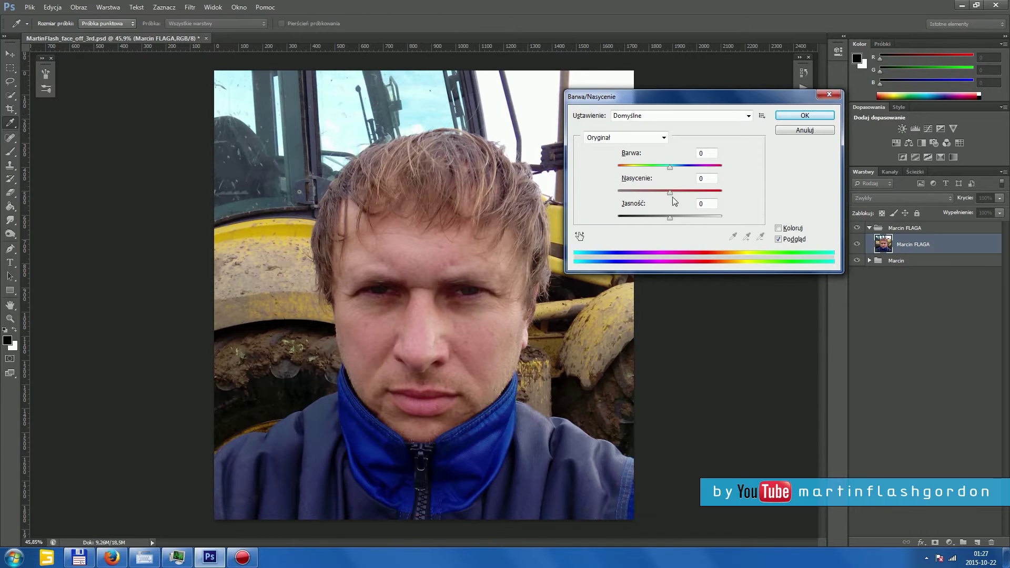
{"action": "left_click_drag", "start_coordinate": [669, 193], "coordinate": [602, 199]}
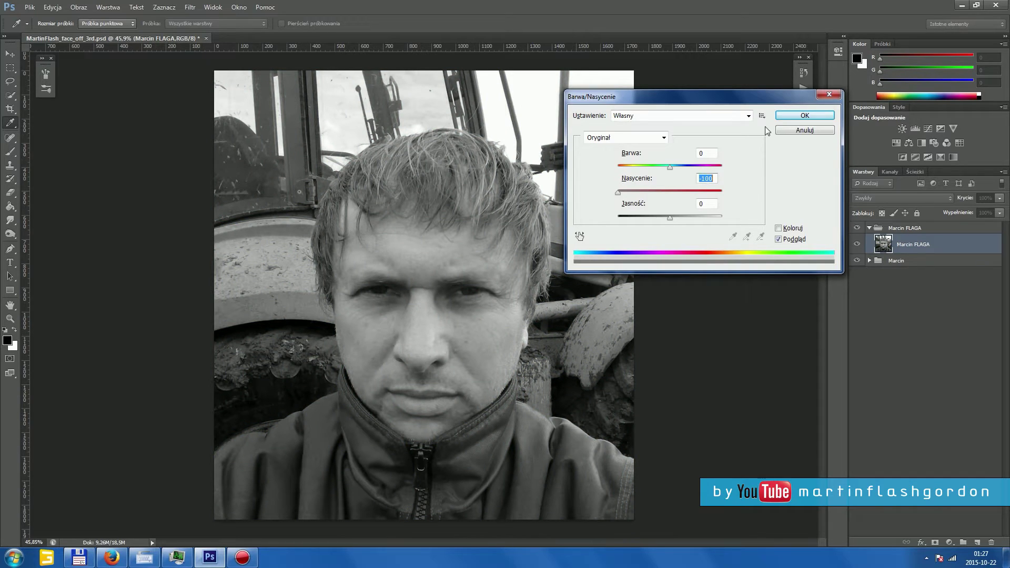
{"action": "left_click", "coordinate": [782, 116]}
{"action": "key", "text": "z"}
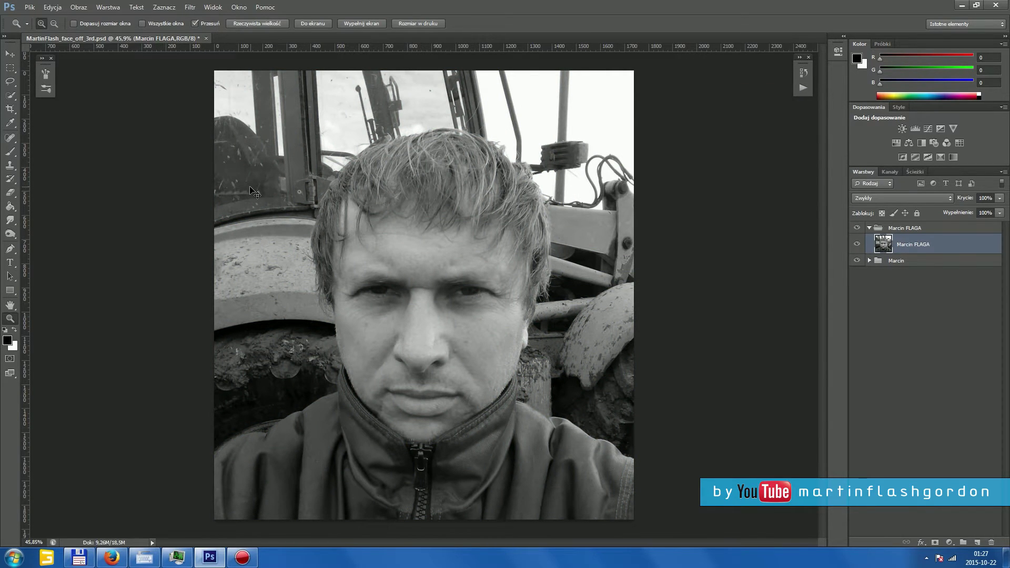
- Apply Levels with black input 14, midtone 0.87 and white input 191
{"action": "key", "text": "ctrl+l"}
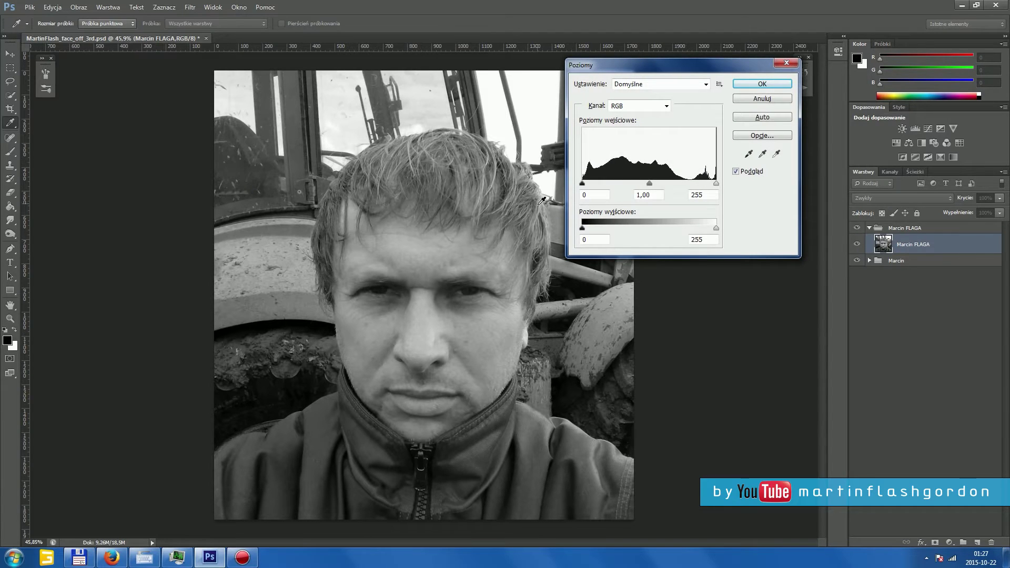
{"action": "left_click_drag", "start_coordinate": [582, 183], "coordinate": [589, 186]}
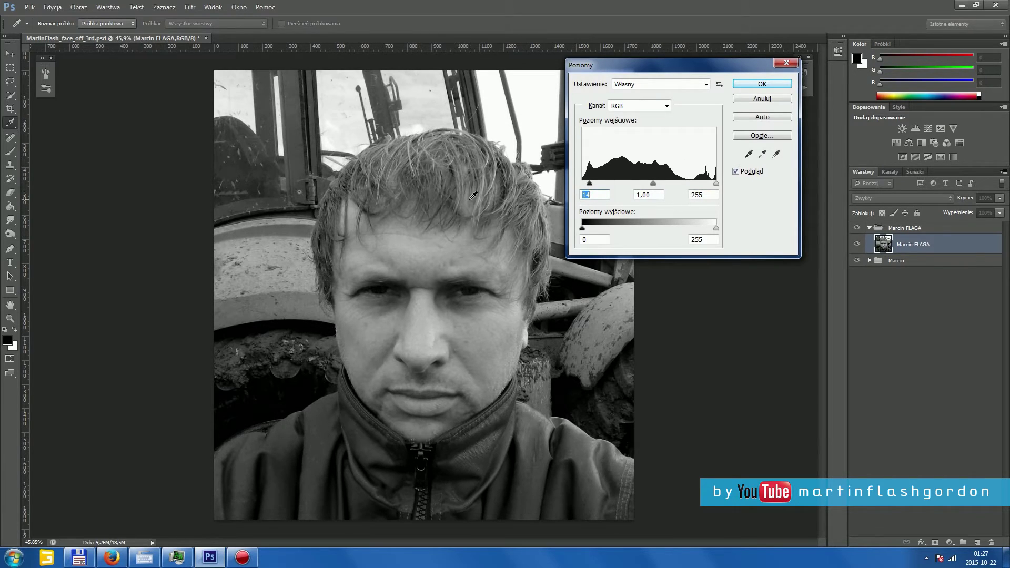
{"action": "mouse_move", "coordinate": [715, 183]}
{"action": "left_mouse_down"}
{"action": "mouse_move", "coordinate": [637, 183]}
{"action": "mouse_move", "coordinate": [683, 184]}
{"action": "left_mouse_up"}
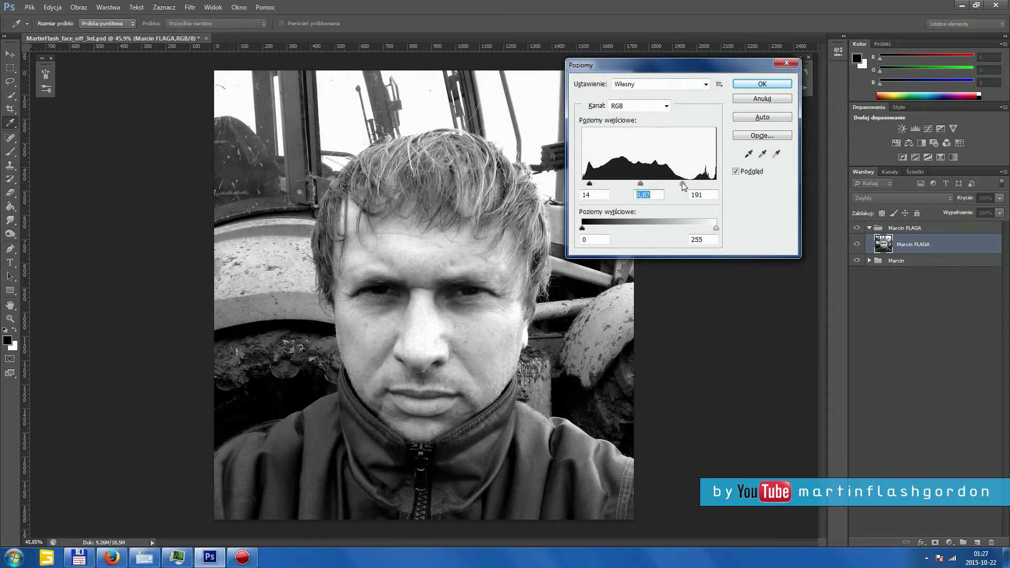
{"action": "left_click", "coordinate": [778, 85]}
{"action": "key", "text": "z"}
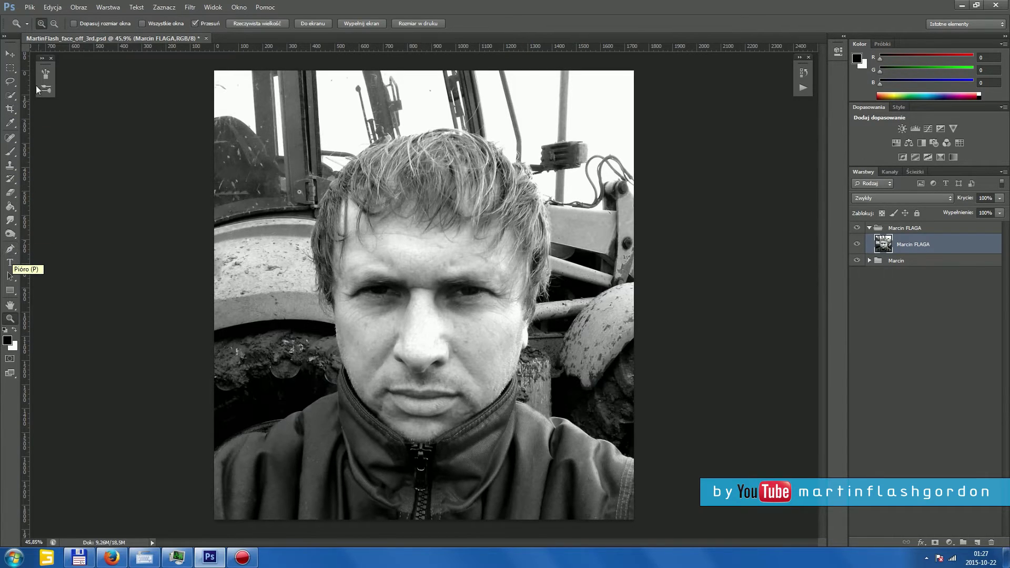
- Quick-select the face, trimming the left hairline and keeping the left cheek edge
{"action": "left_click", "coordinate": [10, 95]}
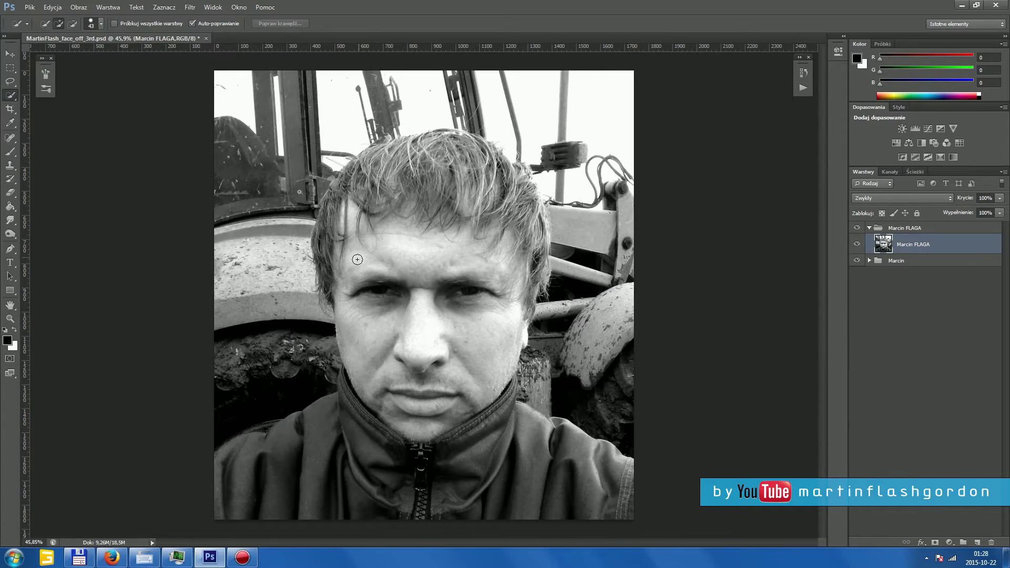
{"action": "mouse_move", "coordinate": [350, 317]}
{"action": "left_mouse_down"}
{"action": "mouse_move", "coordinate": [483, 352]}
{"action": "mouse_move", "coordinate": [369, 283]}
{"action": "left_mouse_up"}
{"action": "key", "text": "alt"}
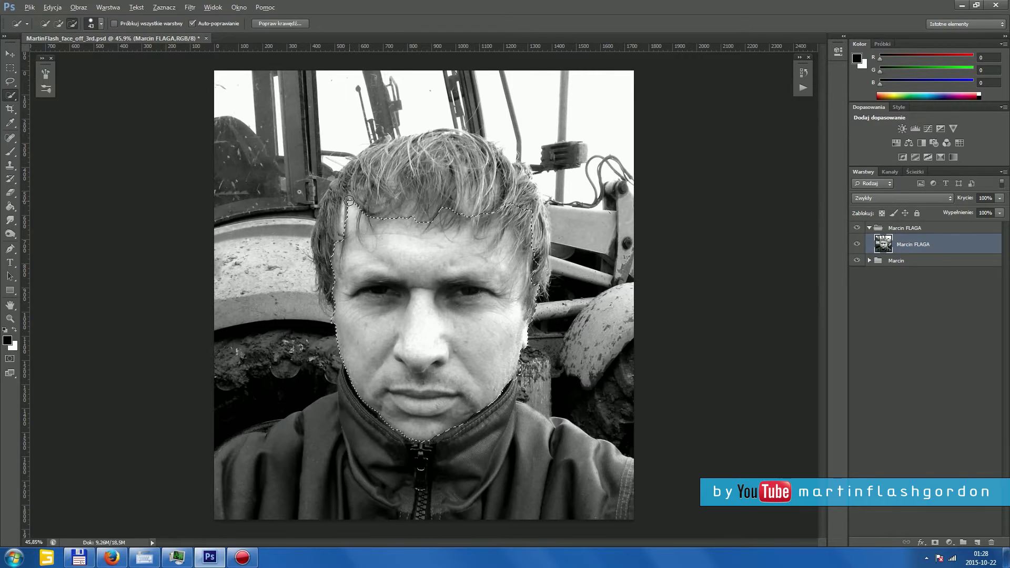
{"action": "left_click_drag", "start_coordinate": [352, 203], "coordinate": [337, 264]}
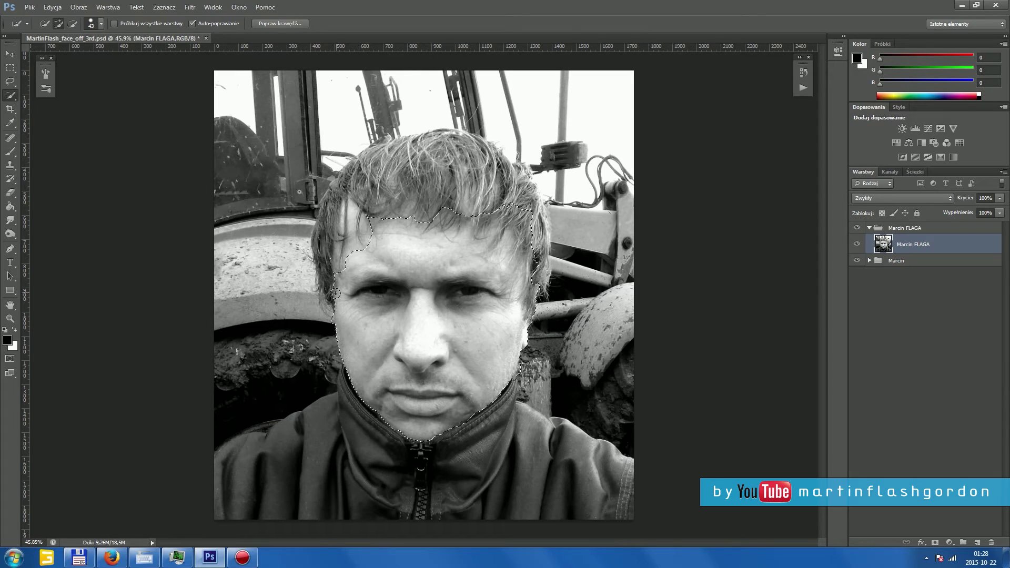
{"action": "left_click_drag", "start_coordinate": [324, 305], "coordinate": [326, 337]}
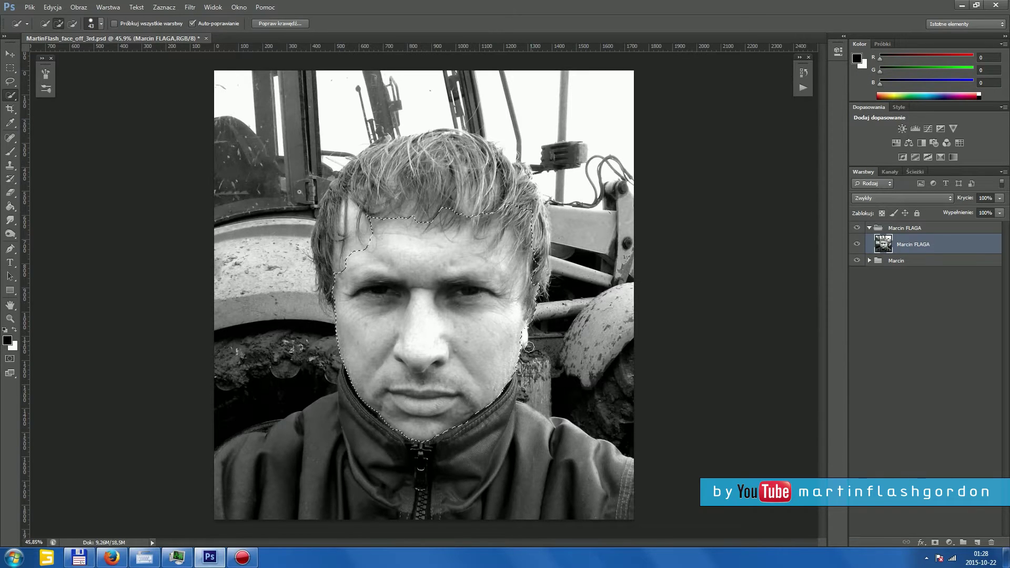
- With a 38 px brush, subtract the right cheek edge, forehead hairline and right temple
{"action": "left_click", "coordinate": [102, 23]}
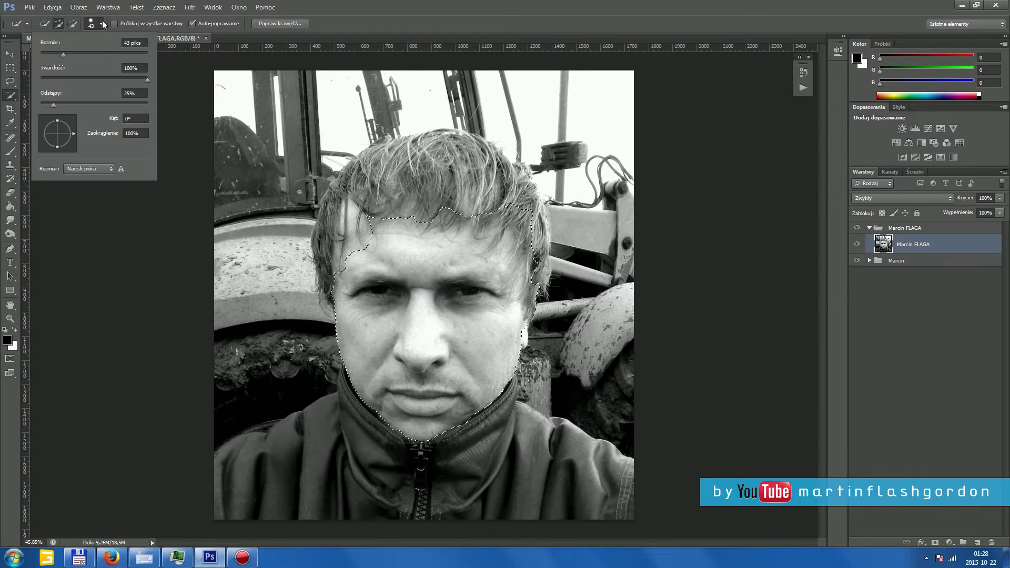
{"action": "left_click_drag", "start_coordinate": [64, 53], "coordinate": [45, 55]}
{"action": "left_click", "coordinate": [520, 335]}
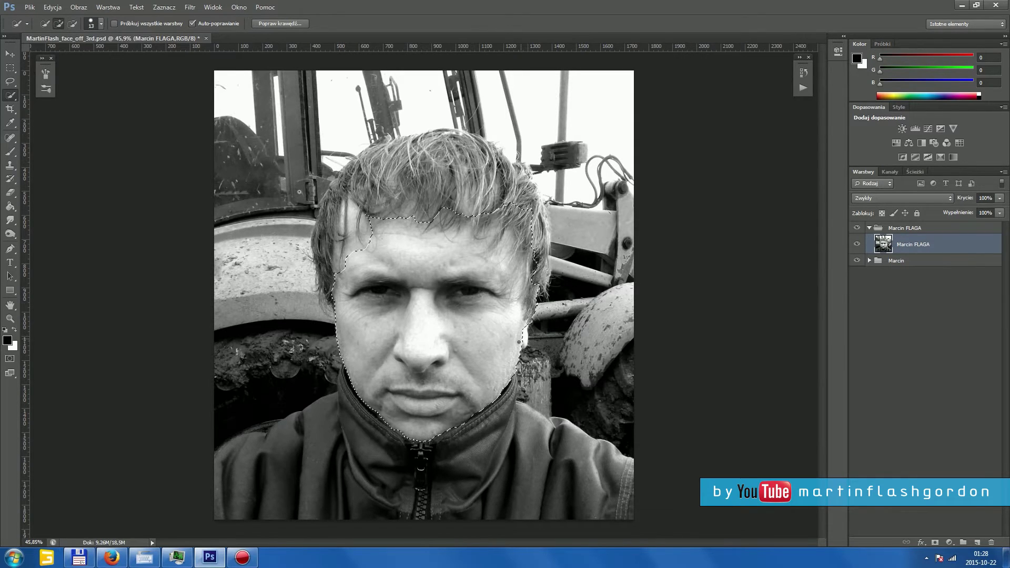
{"action": "key", "text": "alt"}
{"action": "mouse_move", "coordinate": [519, 329]}
{"action": "left_mouse_down"}
{"action": "mouse_move", "coordinate": [533, 275]}
{"action": "mouse_move", "coordinate": [523, 209]}
{"action": "mouse_move", "coordinate": [485, 251]}
{"action": "left_mouse_up"}
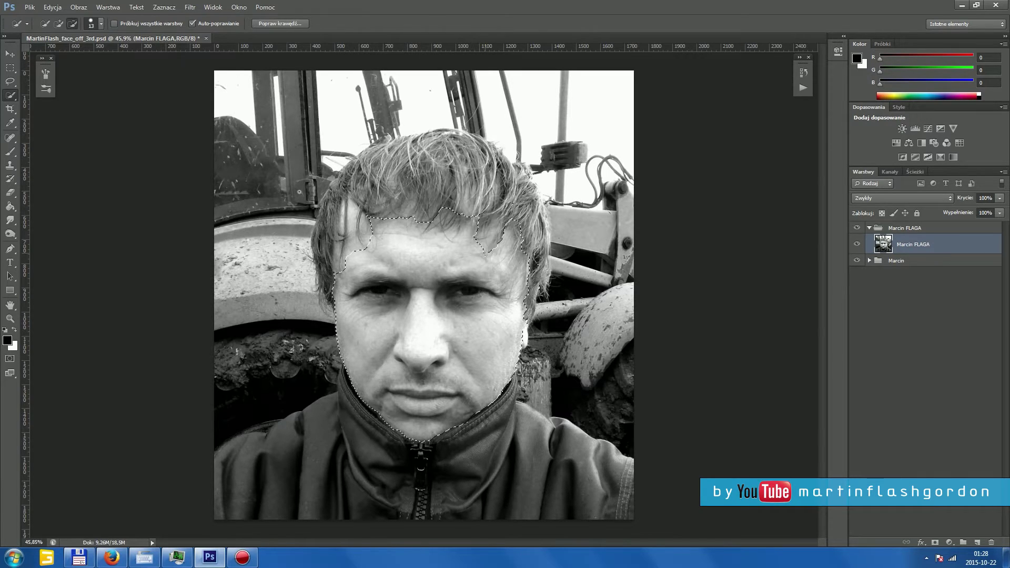
{"action": "left_click_drag", "start_coordinate": [440, 222], "coordinate": [432, 225]}
{"action": "left_click_drag", "start_coordinate": [522, 245], "coordinate": [519, 276]}
{"action": "left_click_drag", "start_coordinate": [476, 272], "coordinate": [508, 295]}
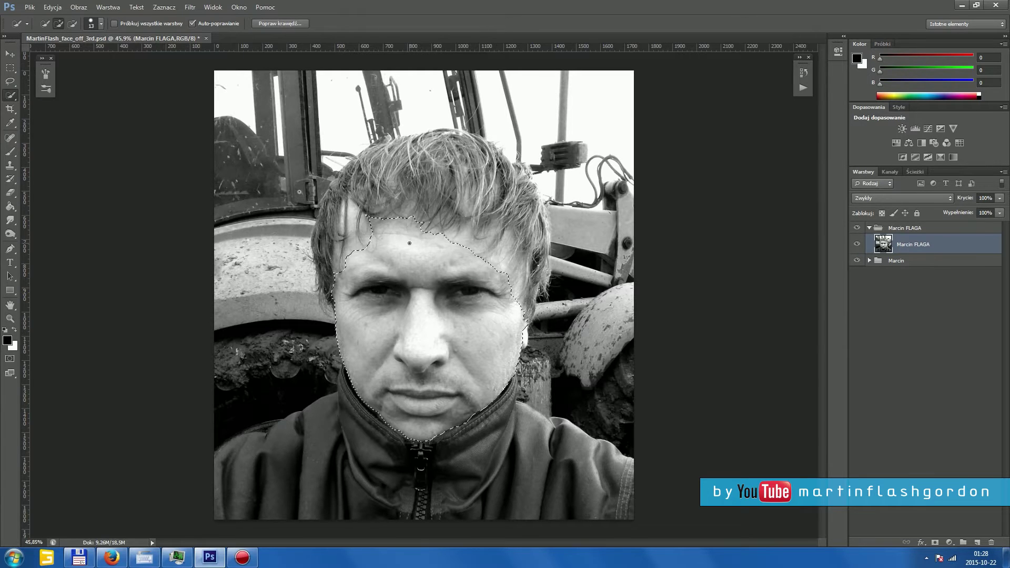
- Refine the selection edge around the left temple and output it as a layer mask
{"action": "left_click", "coordinate": [279, 23]}
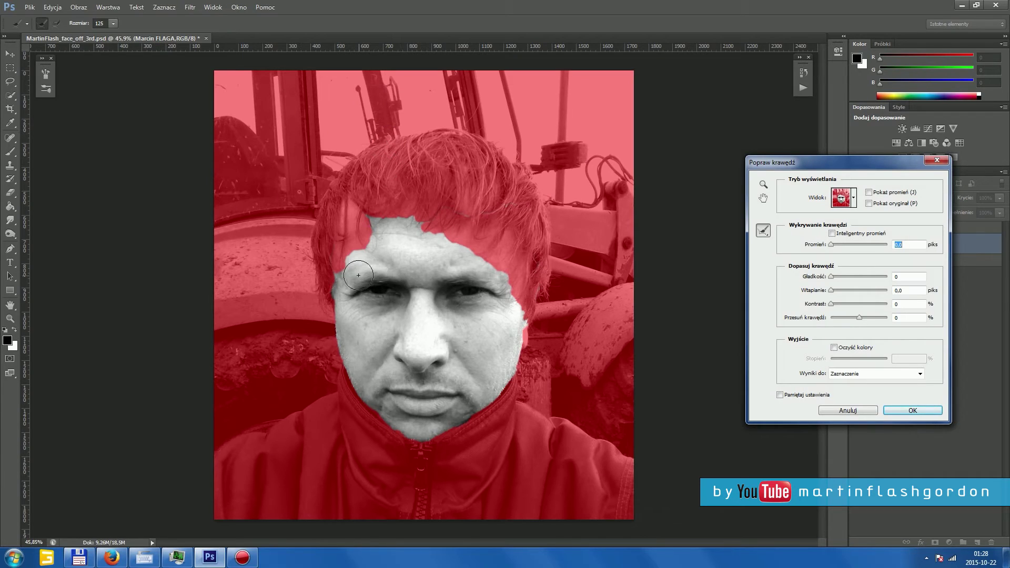
{"action": "mouse_move", "coordinate": [363, 274]}
{"action": "left_mouse_down"}
{"action": "mouse_move", "coordinate": [349, 218]}
{"action": "mouse_move", "coordinate": [346, 269]}
{"action": "mouse_move", "coordinate": [353, 205]}
{"action": "mouse_move", "coordinate": [436, 221]}
{"action": "mouse_move", "coordinate": [479, 192]}
{"action": "mouse_move", "coordinate": [475, 247]}
{"action": "mouse_move", "coordinate": [500, 242]}
{"action": "mouse_move", "coordinate": [505, 274]}
{"action": "mouse_move", "coordinate": [497, 227]}
{"action": "mouse_move", "coordinate": [514, 316]}
{"action": "mouse_move", "coordinate": [513, 304]}
{"action": "left_mouse_up"}
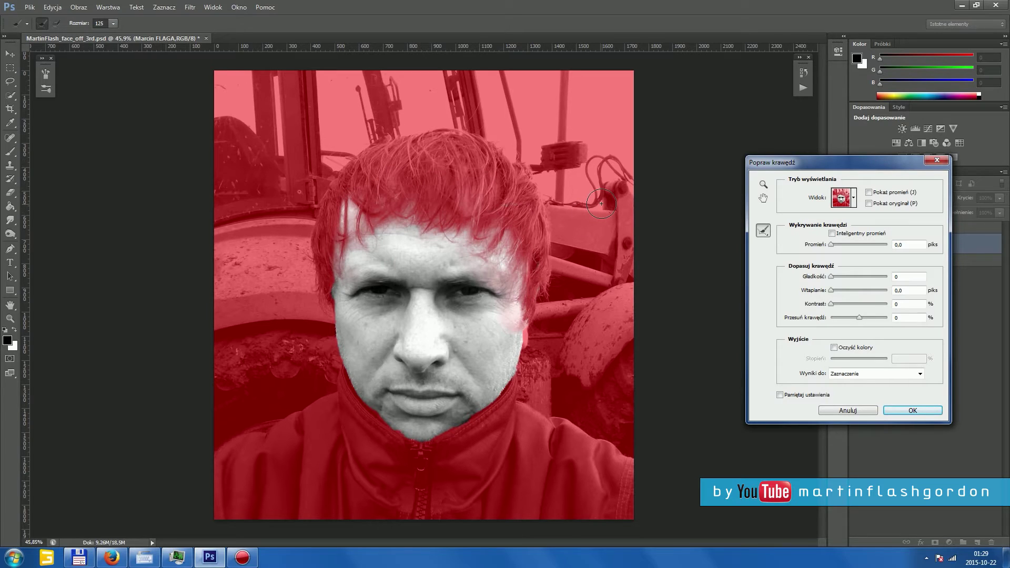
{"action": "left_click", "coordinate": [840, 373]}
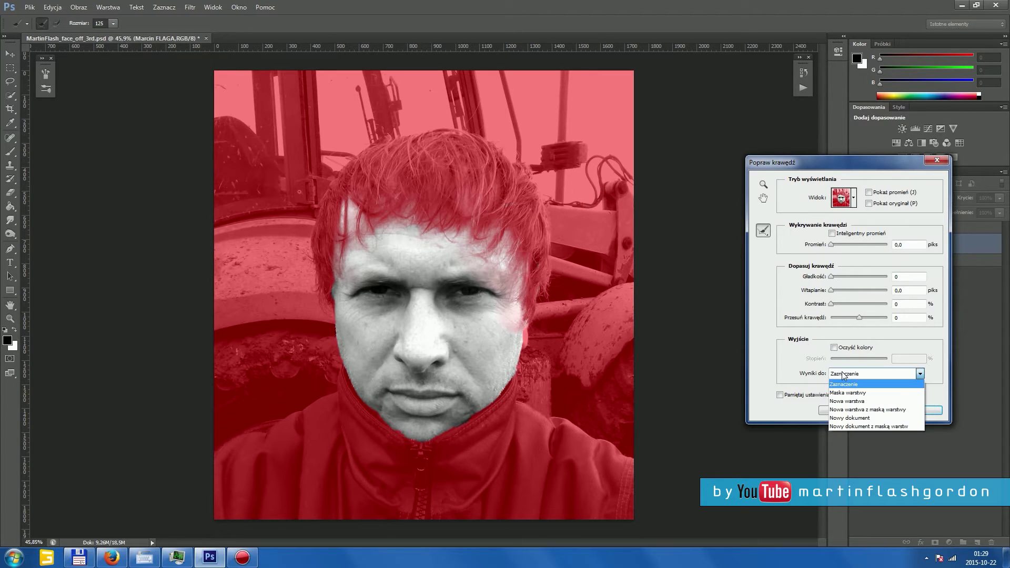
{"action": "left_click", "coordinate": [857, 395]}
{"action": "left_click", "coordinate": [889, 410]}
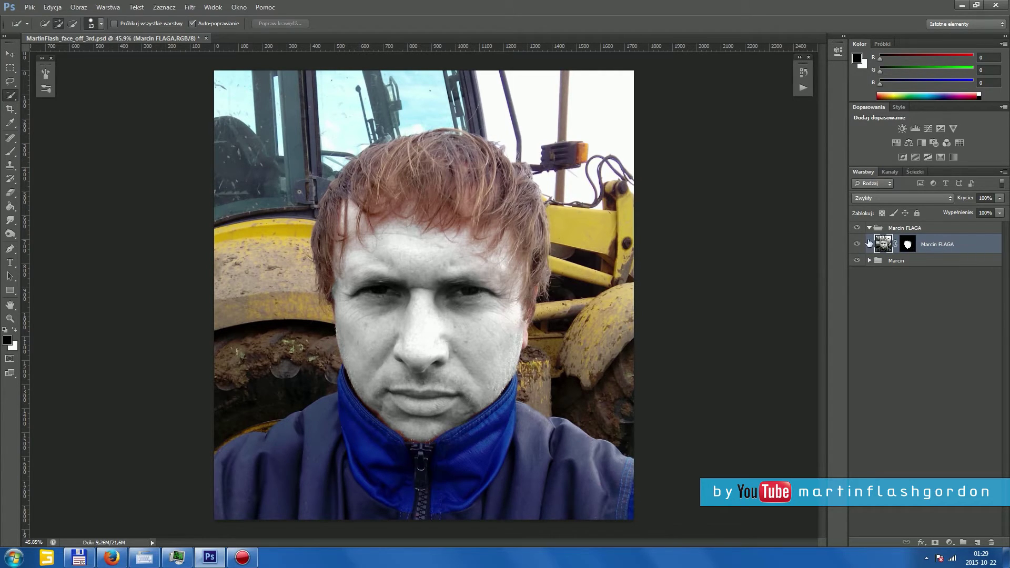
{"action": "left_click", "coordinate": [857, 244]}
{"action": "left_click", "coordinate": [858, 245]}
{"action": "left_click", "coordinate": [9, 318]}
{"action": "mouse_move", "coordinate": [442, 387]}
{"action": "left_mouse_down"}
{"action": "mouse_move", "coordinate": [463, 385]}
{"action": "mouse_move", "coordinate": [466, 369]}
{"action": "left_mouse_up"}
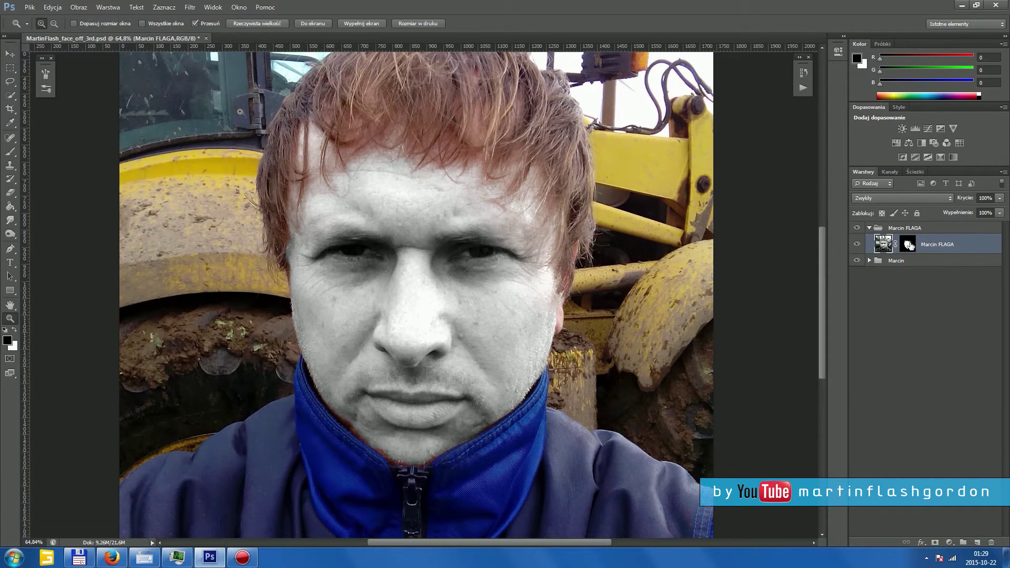
{"action": "left_click", "coordinate": [907, 244]}
{"action": "left_click", "coordinate": [884, 245]}
{"action": "left_click", "coordinate": [907, 244]}
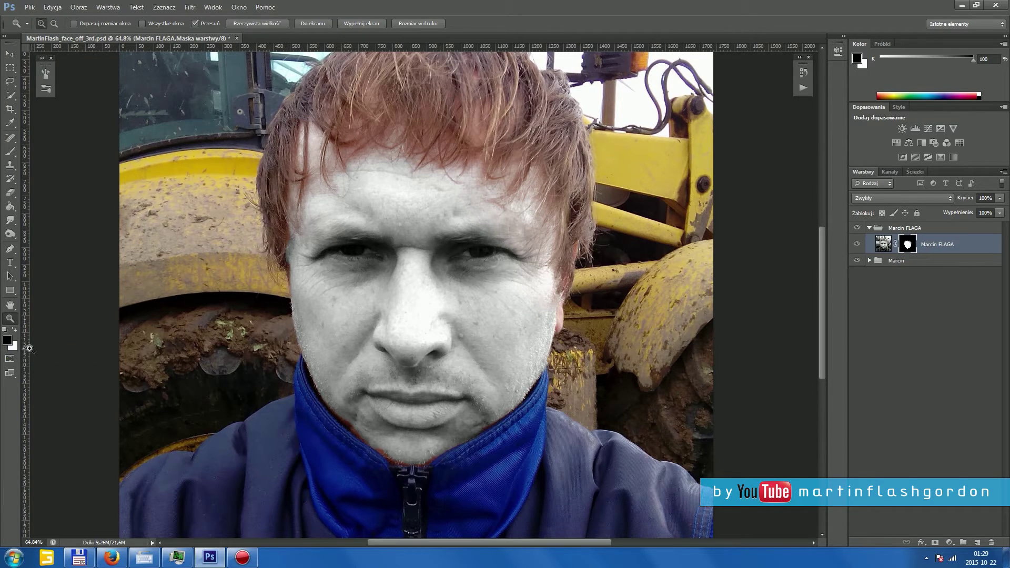
- Set white as foreground and a 16 px Brush, then undo a trial hair stroke
{"action": "left_click", "coordinate": [15, 331]}
{"action": "left_click", "coordinate": [10, 152]}
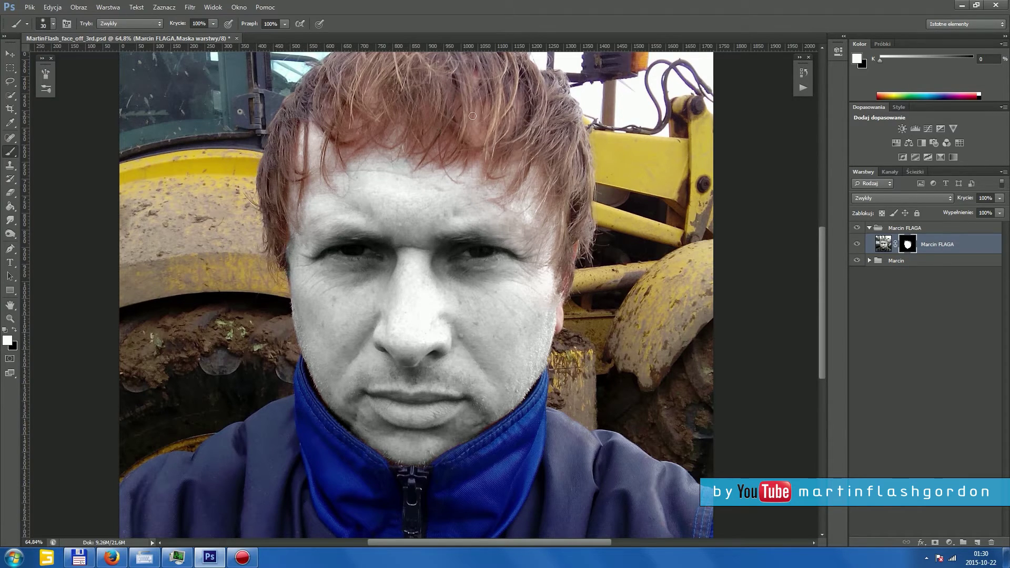
{"action": "left_click", "coordinate": [54, 23]}
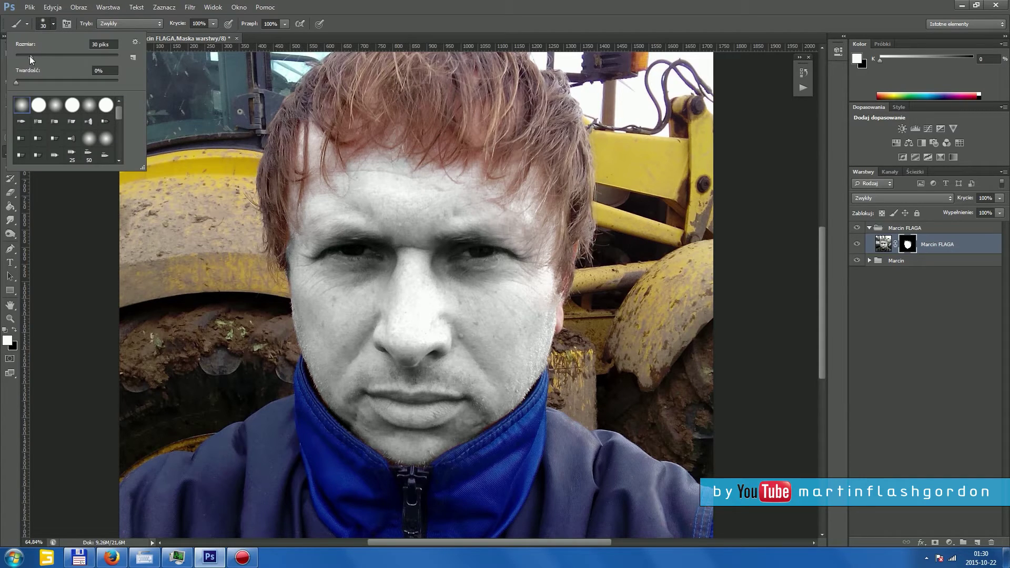
{"action": "left_click_drag", "start_coordinate": [30, 57], "coordinate": [24, 56]}
{"action": "left_click_drag", "start_coordinate": [475, 138], "coordinate": [477, 124]}
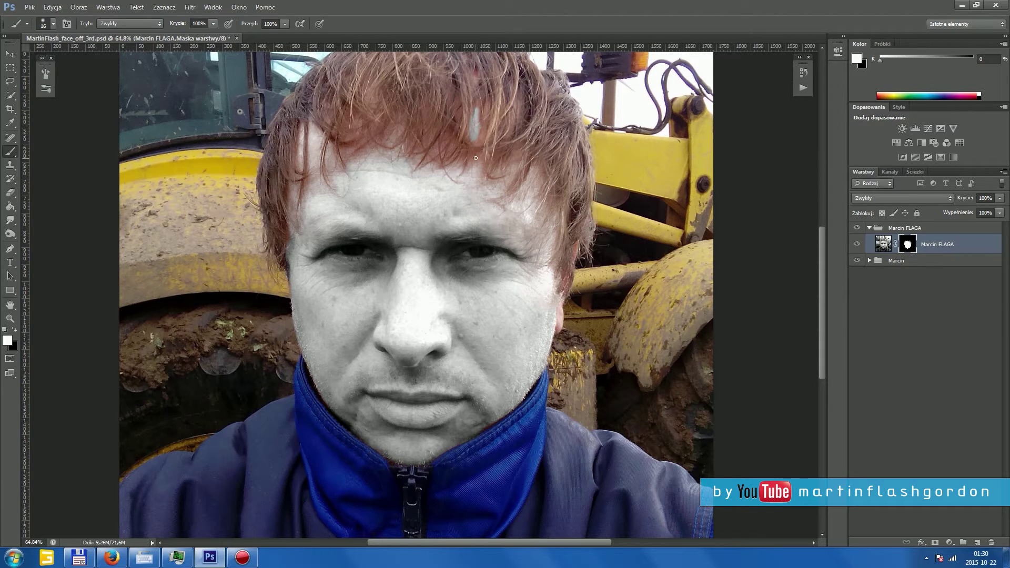
{"action": "key", "text": "ctrl+z"}
- Paint black at 32 px on the mask over both eyes and the lips
{"action": "left_click", "coordinate": [15, 330]}
{"action": "left_click", "coordinate": [53, 24]}
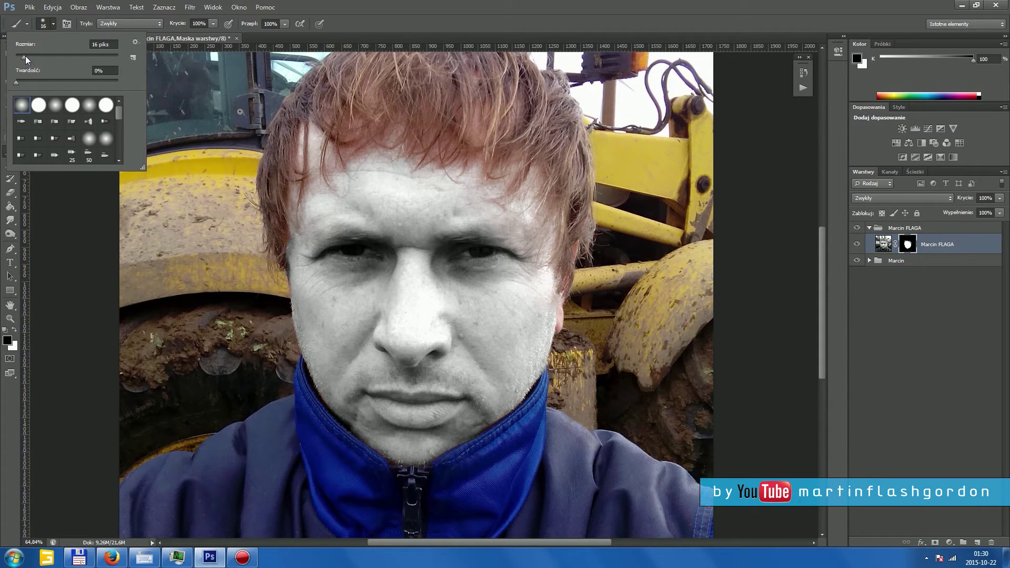
{"action": "left_click_drag", "start_coordinate": [23, 55], "coordinate": [30, 56]}
{"action": "left_click", "coordinate": [47, 191]}
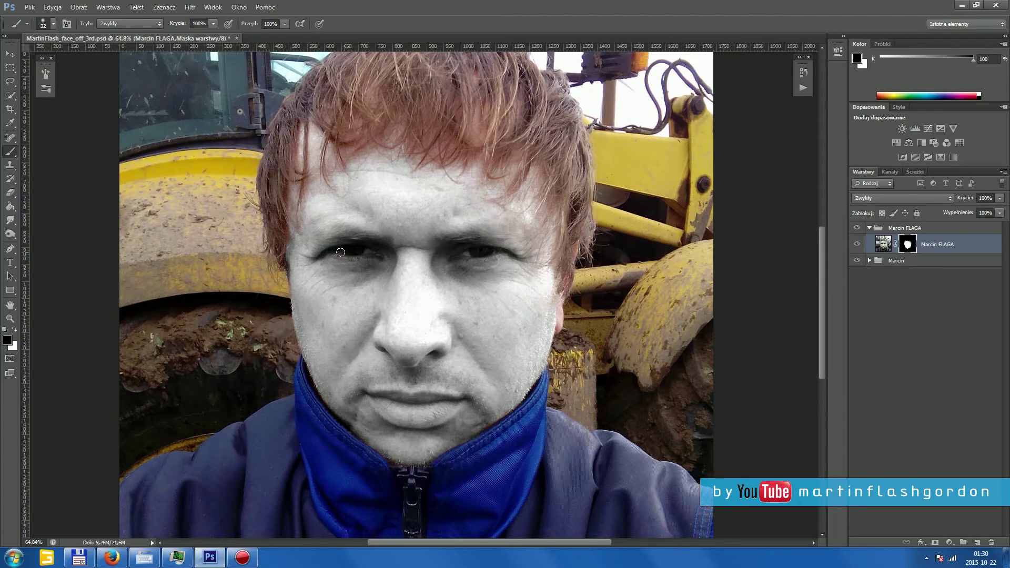
{"action": "mouse_move", "coordinate": [341, 252]}
{"action": "left_mouse_down"}
{"action": "mouse_move", "coordinate": [377, 250]}
{"action": "mouse_move", "coordinate": [345, 243]}
{"action": "mouse_move", "coordinate": [374, 246]}
{"action": "mouse_move", "coordinate": [382, 260]}
{"action": "mouse_move", "coordinate": [326, 259]}
{"action": "left_mouse_up"}
{"action": "mouse_move", "coordinate": [456, 258]}
{"action": "left_mouse_down"}
{"action": "mouse_move", "coordinate": [481, 245]}
{"action": "mouse_move", "coordinate": [513, 258]}
{"action": "mouse_move", "coordinate": [463, 258]}
{"action": "left_mouse_up"}
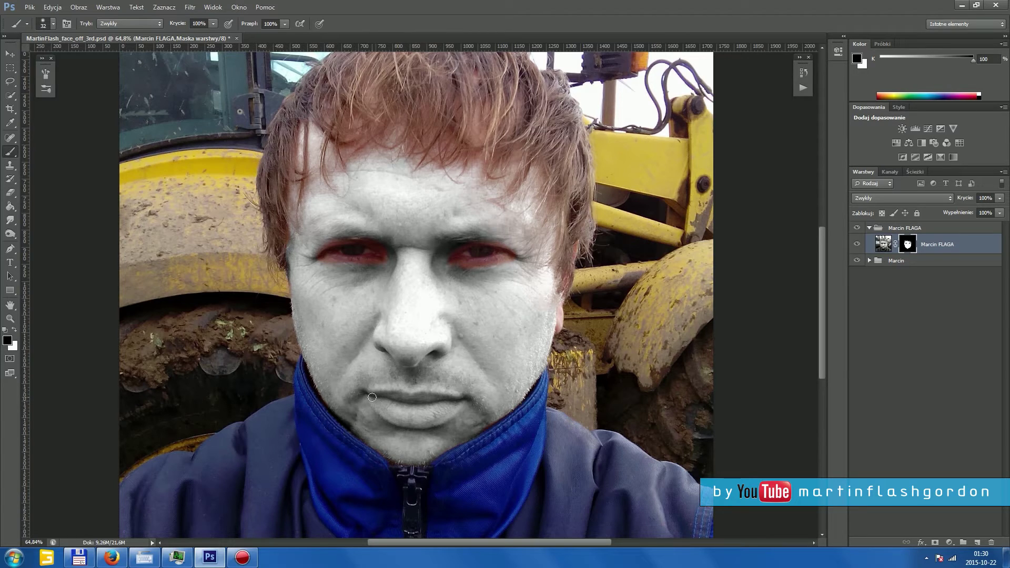
{"action": "mouse_move", "coordinate": [372, 397]}
{"action": "left_mouse_down"}
{"action": "mouse_move", "coordinate": [436, 393]}
{"action": "mouse_move", "coordinate": [462, 408]}
{"action": "mouse_move", "coordinate": [415, 424]}
{"action": "mouse_move", "coordinate": [378, 406]}
{"action": "mouse_move", "coordinate": [416, 415]}
{"action": "mouse_move", "coordinate": [442, 404]}
{"action": "mouse_move", "coordinate": [388, 405]}
{"action": "mouse_move", "coordinate": [432, 407]}
{"action": "mouse_move", "coordinate": [425, 417]}
{"action": "mouse_move", "coordinate": [448, 405]}
{"action": "mouse_move", "coordinate": [408, 418]}
{"action": "left_mouse_up"}
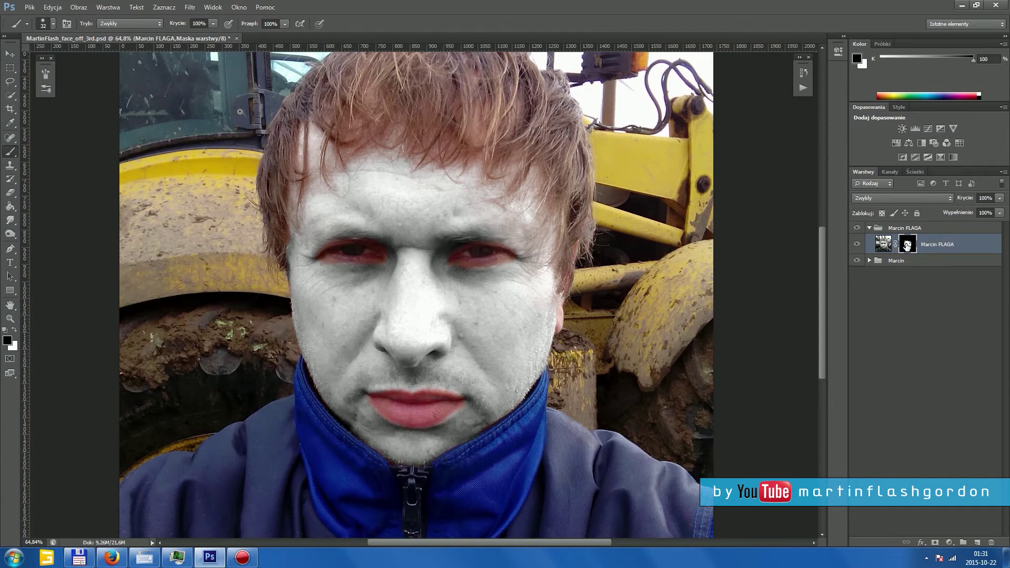
{"action": "left_click", "coordinate": [9, 55]}
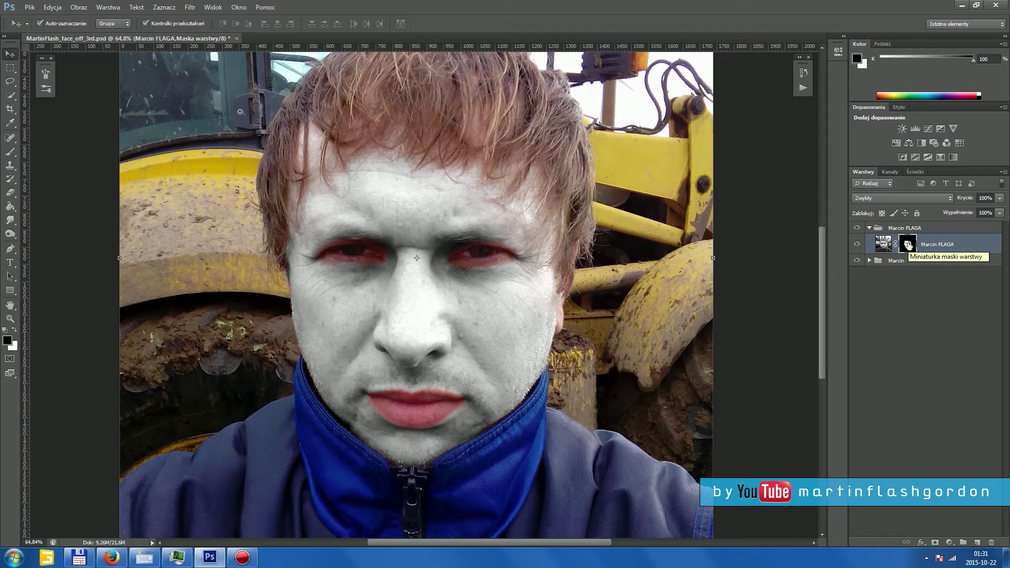
{"action": "key", "text": "ctrl+i"}
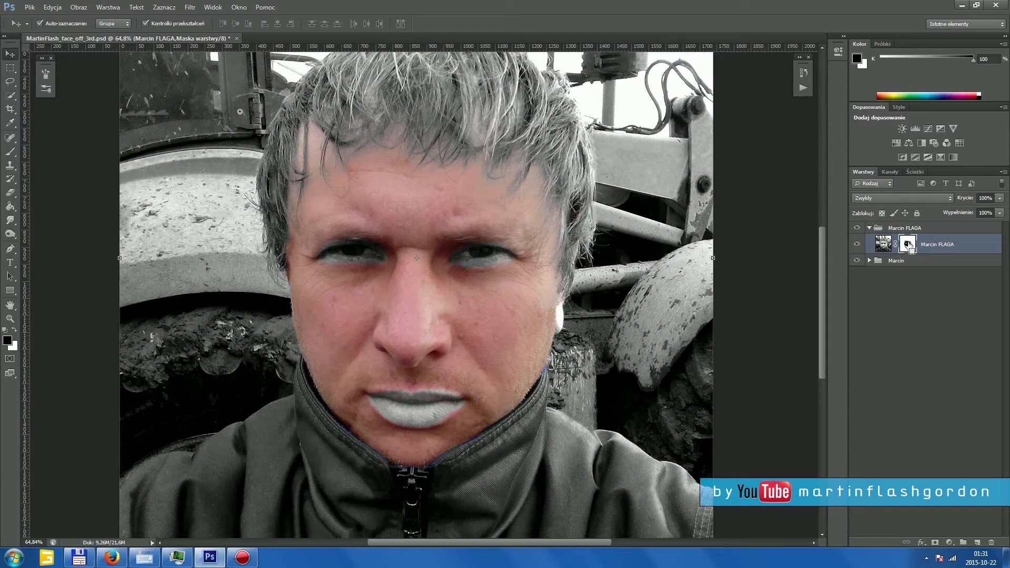
{"action": "key", "text": "ctrl+i"}
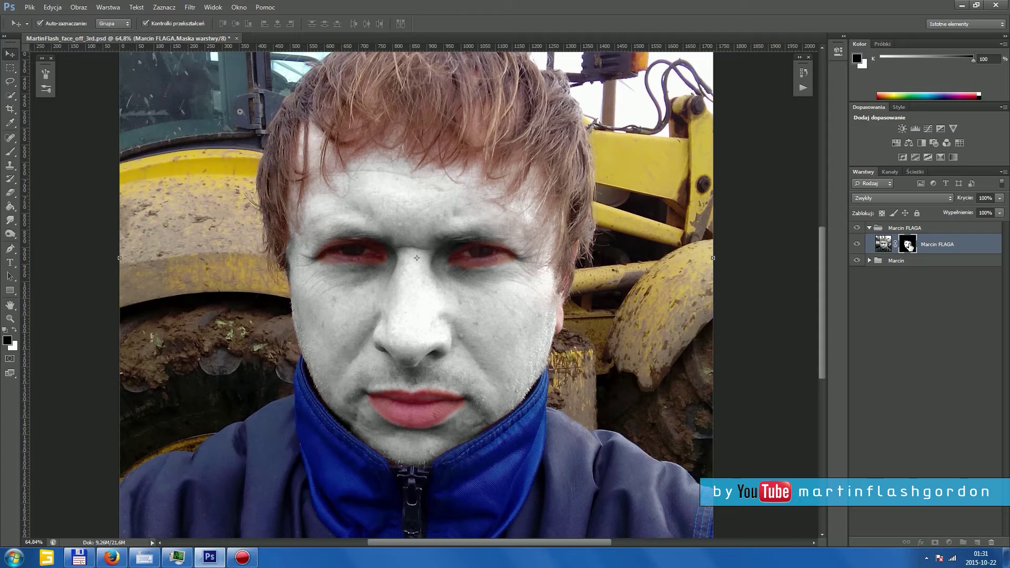
{"action": "left_click_drag", "start_coordinate": [909, 246], "coordinate": [908, 229]}
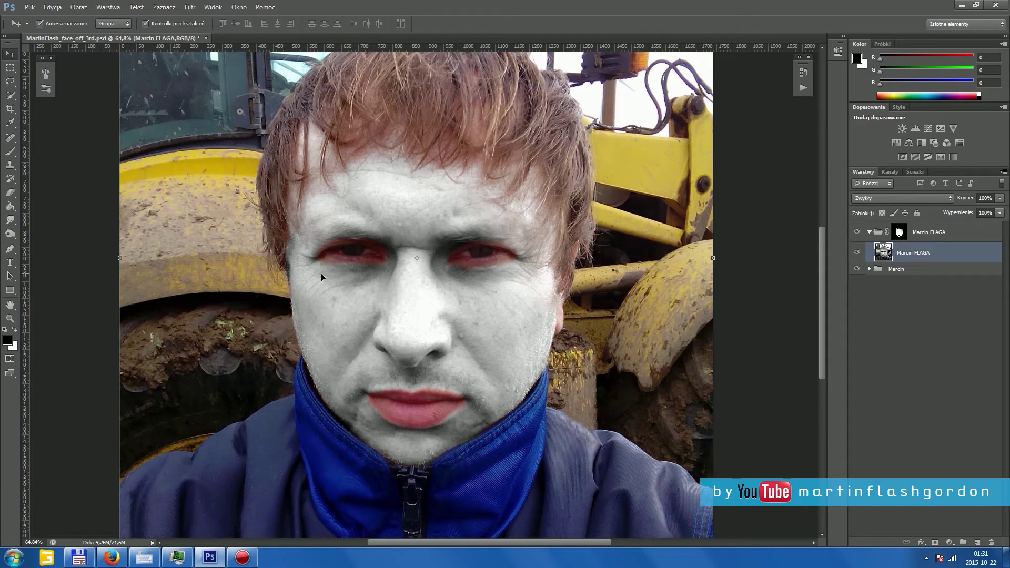
- Open Roundel_of_Poland_(until_1993) and select the whole image with the Rectangular Marquee
{"action": "left_click", "coordinate": [30, 7]}
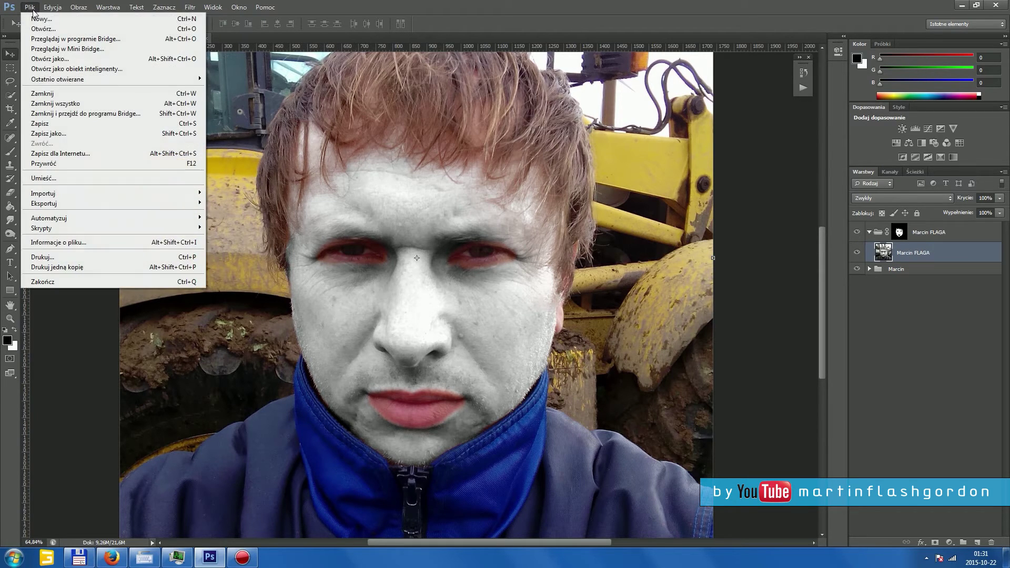
{"action": "left_click", "coordinate": [42, 29]}
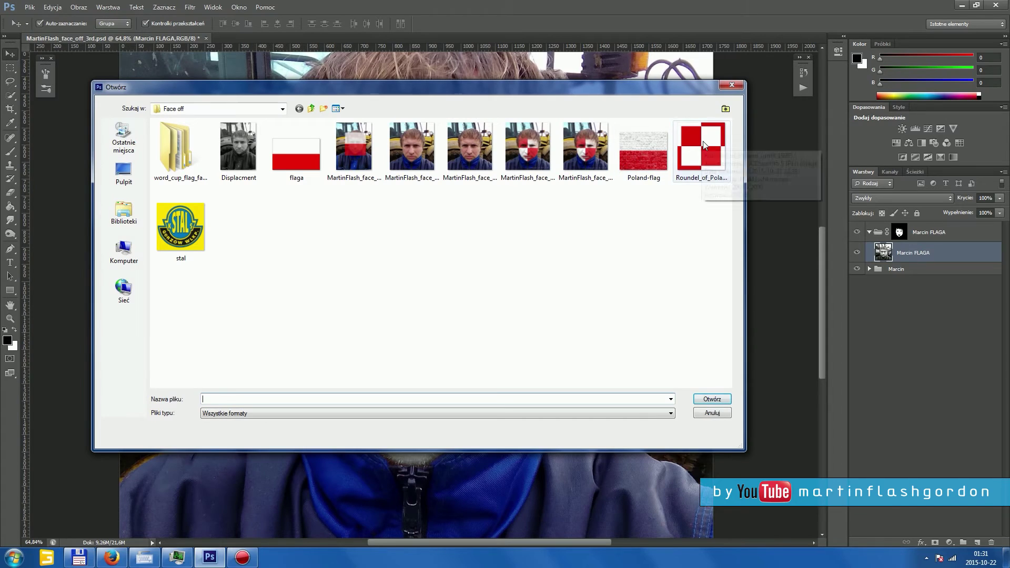
{"action": "left_click", "coordinate": [711, 154]}
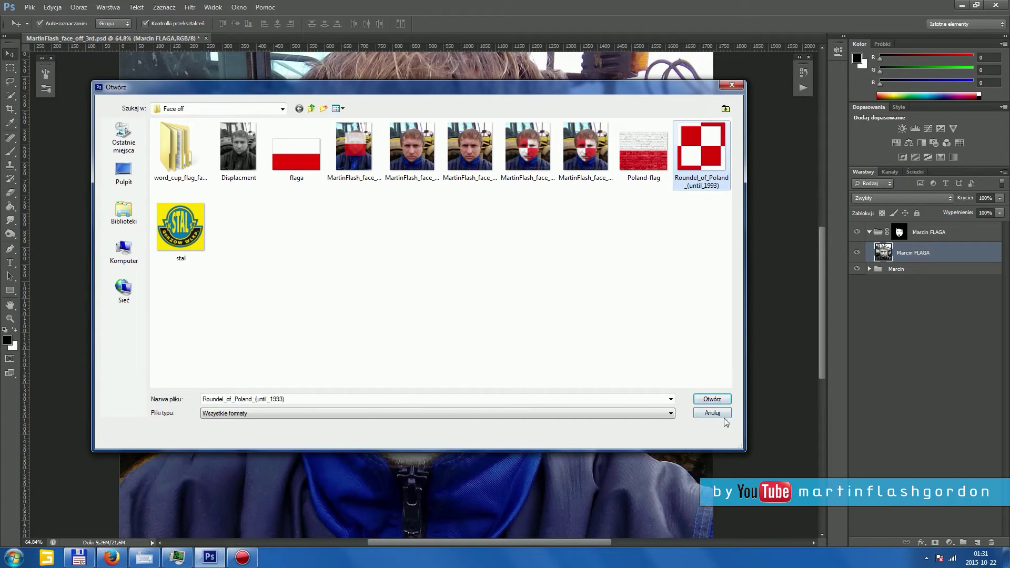
{"action": "left_click", "coordinate": [717, 401]}
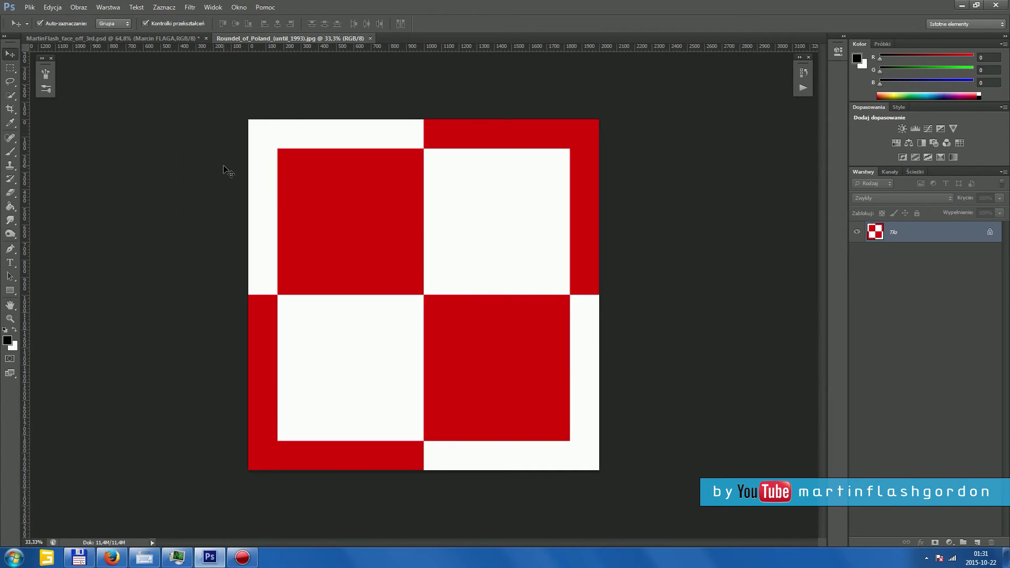
{"action": "left_click", "coordinate": [10, 68]}
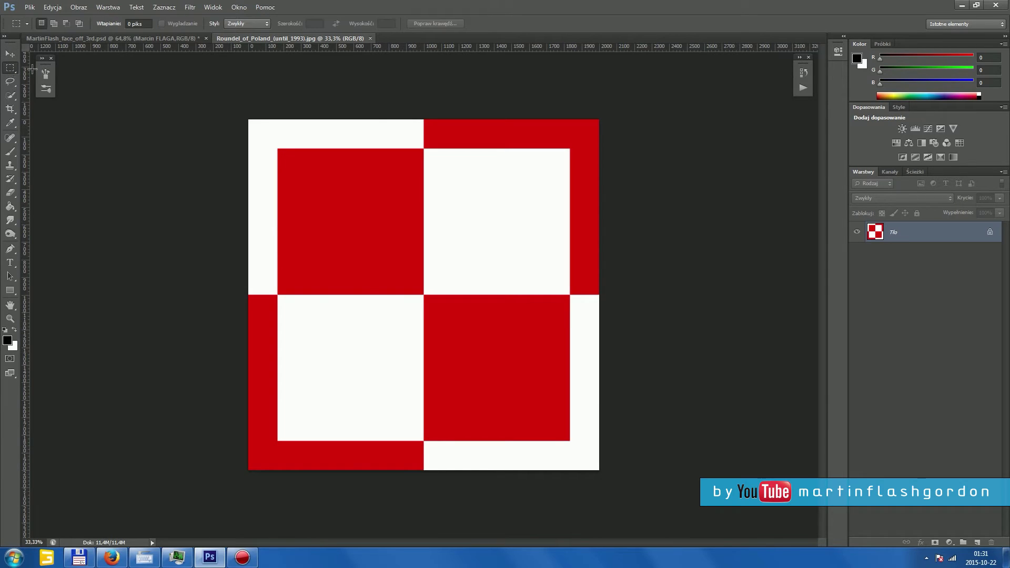
{"action": "left_click_drag", "start_coordinate": [221, 97], "coordinate": [625, 506]}
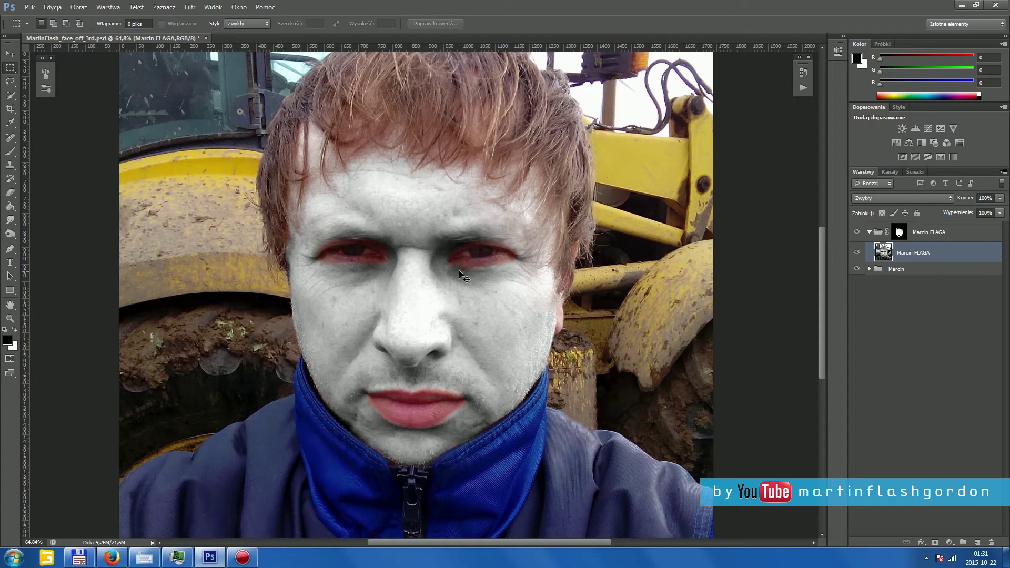
- Paste the roundel as a new layer and shift the content left at a zoomed-out view
{"action": "key", "text": "ctrl+v"}
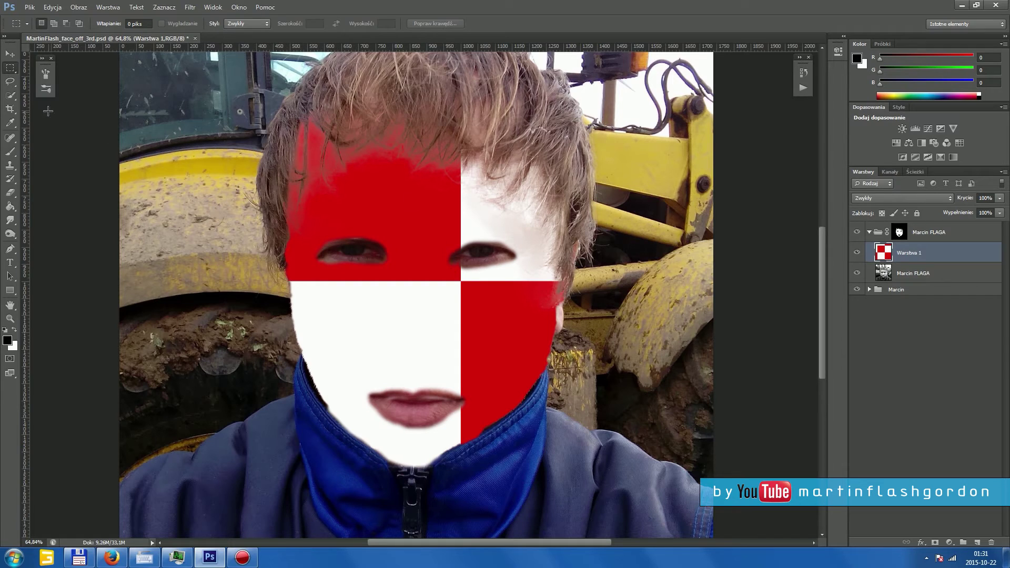
{"action": "left_click", "coordinate": [10, 54]}
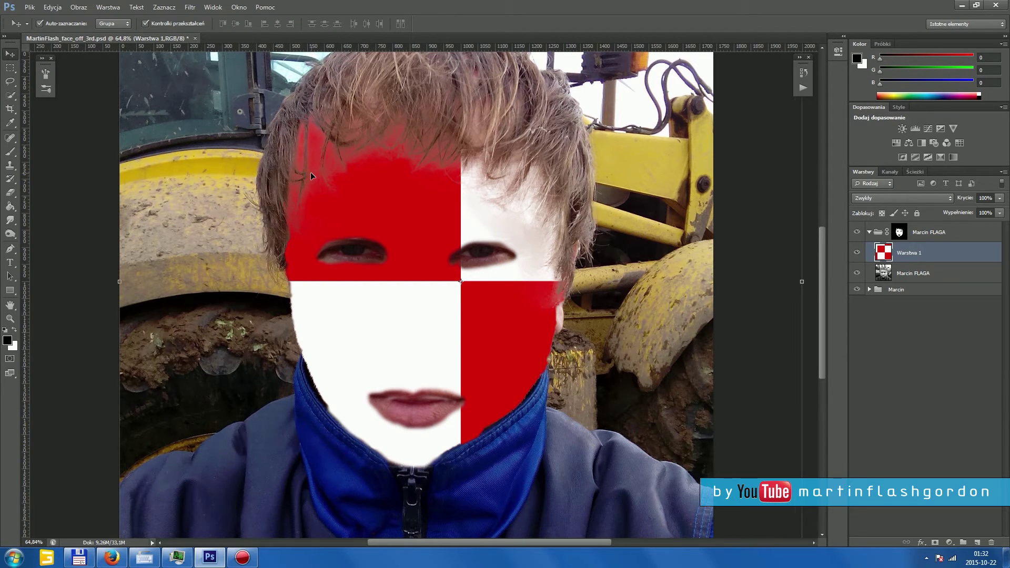
{"action": "key", "text": "ctrl+minus"}
{"action": "key", "text": "ctrl+minus"}
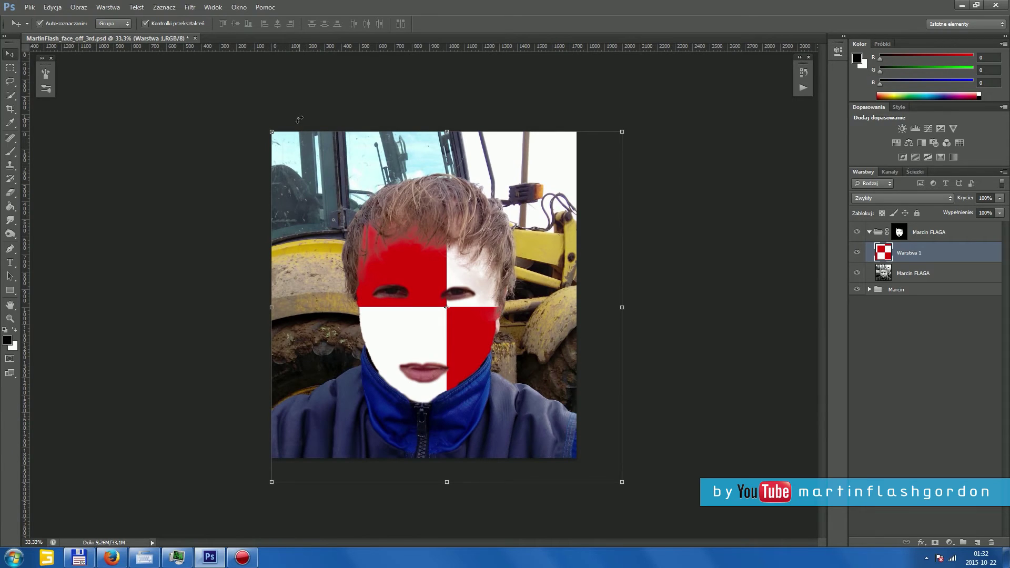
{"action": "left_click_drag", "start_coordinate": [474, 273], "coordinate": [400, 299]}
- Move checker layer Warstwa 1 out of the Marcin FLAGA group to the top of the stack
{"action": "left_click_drag", "start_coordinate": [912, 255], "coordinate": [926, 339]}
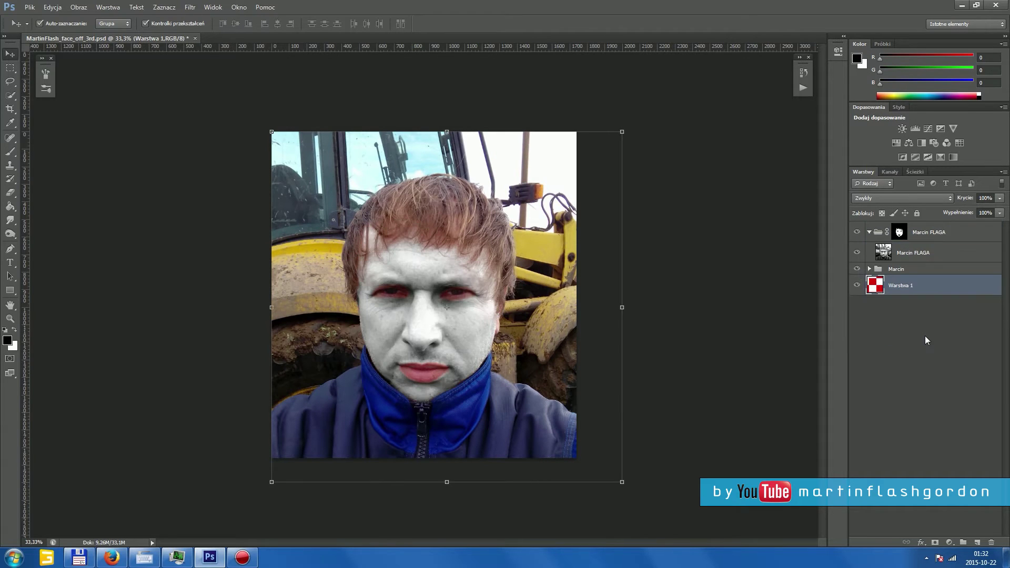
{"action": "mouse_move", "coordinate": [523, 343]}
{"action": "left_mouse_down"}
{"action": "mouse_move", "coordinate": [540, 315]}
{"action": "mouse_move", "coordinate": [521, 317]}
{"action": "left_mouse_up"}
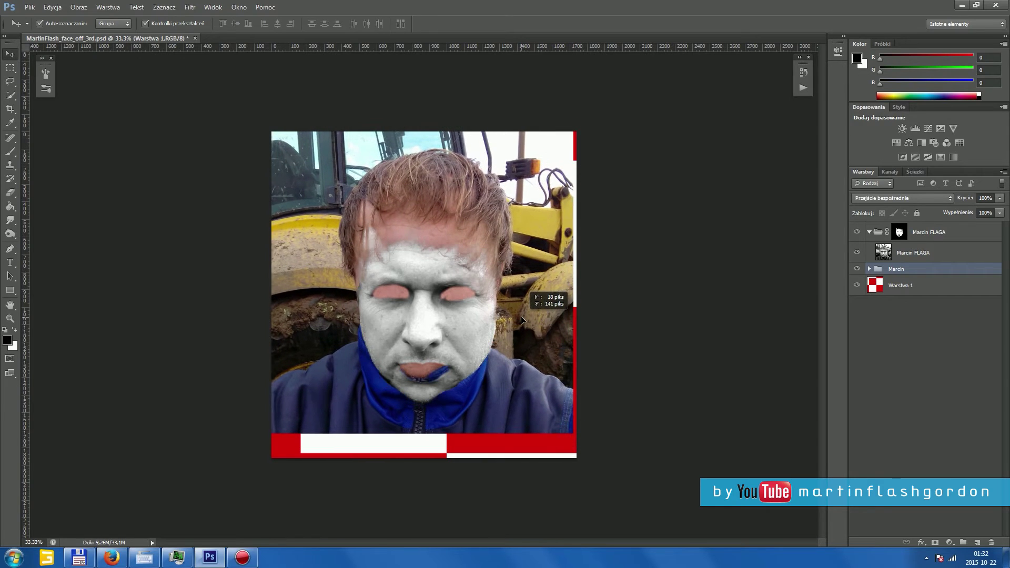
{"action": "left_click", "coordinate": [921, 285]}
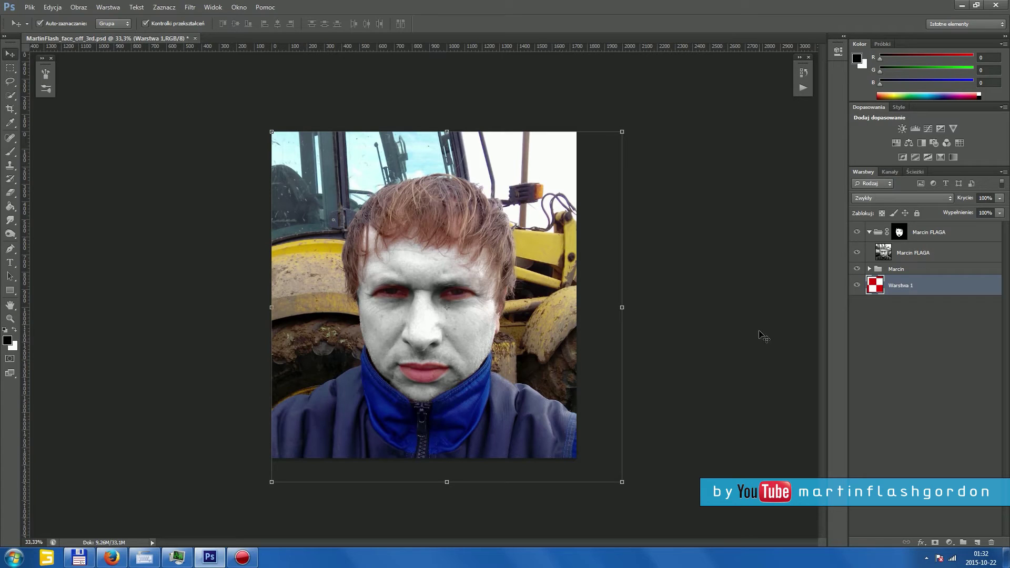
{"action": "left_click_drag", "start_coordinate": [910, 286], "coordinate": [902, 222]}
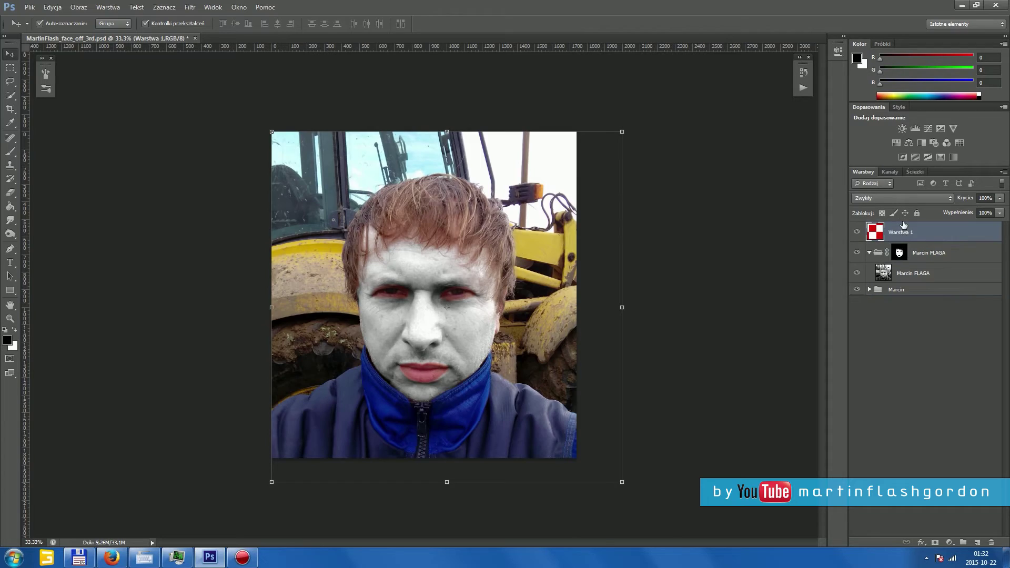
- Set Warstwa 1 to 51% opacity and transform it so its cross sits on the nose
{"action": "left_click", "coordinate": [999, 198]}
{"action": "left_click_drag", "start_coordinate": [998, 210], "coordinate": [973, 209]}
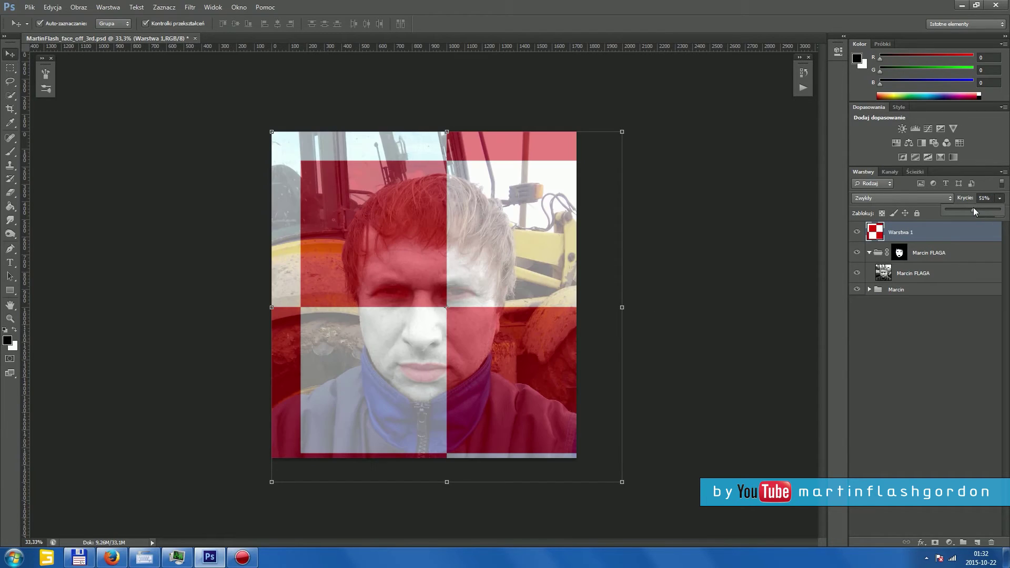
{"action": "left_click_drag", "start_coordinate": [547, 295], "coordinate": [518, 301]}
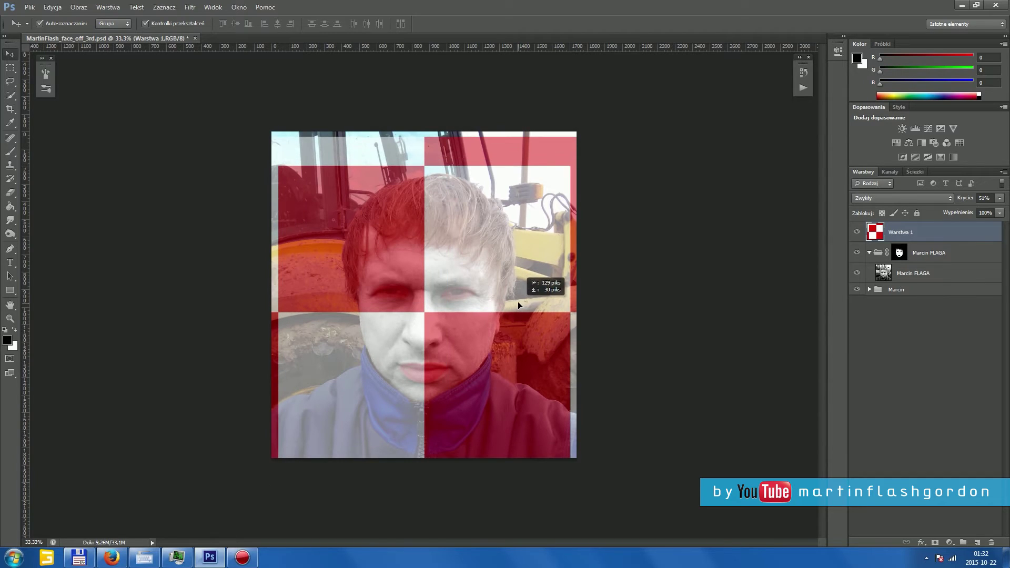
{"action": "left_click_drag", "start_coordinate": [424, 138], "coordinate": [424, 31]}
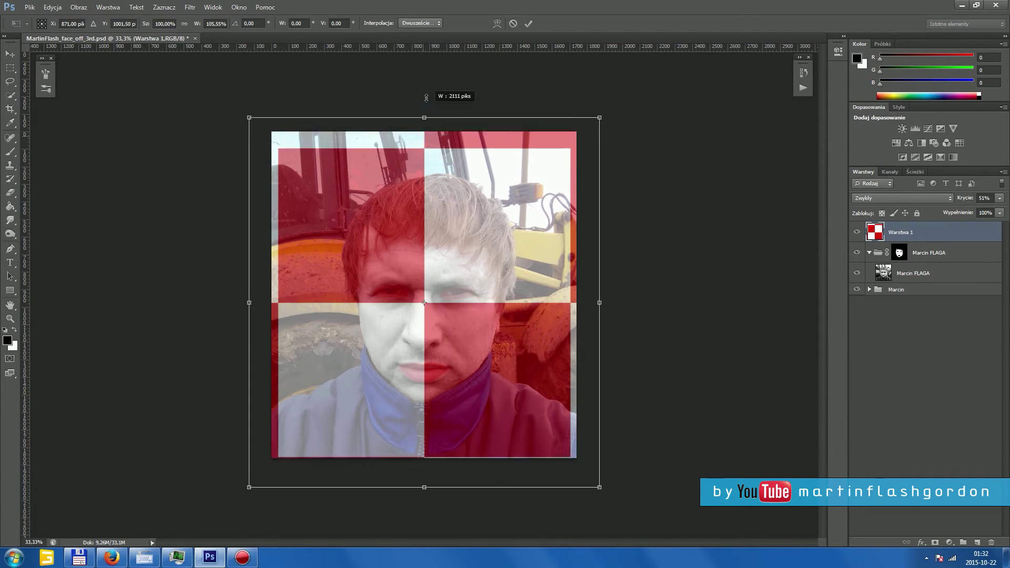
{"action": "left_click_drag", "start_coordinate": [442, 170], "coordinate": [443, 221]}
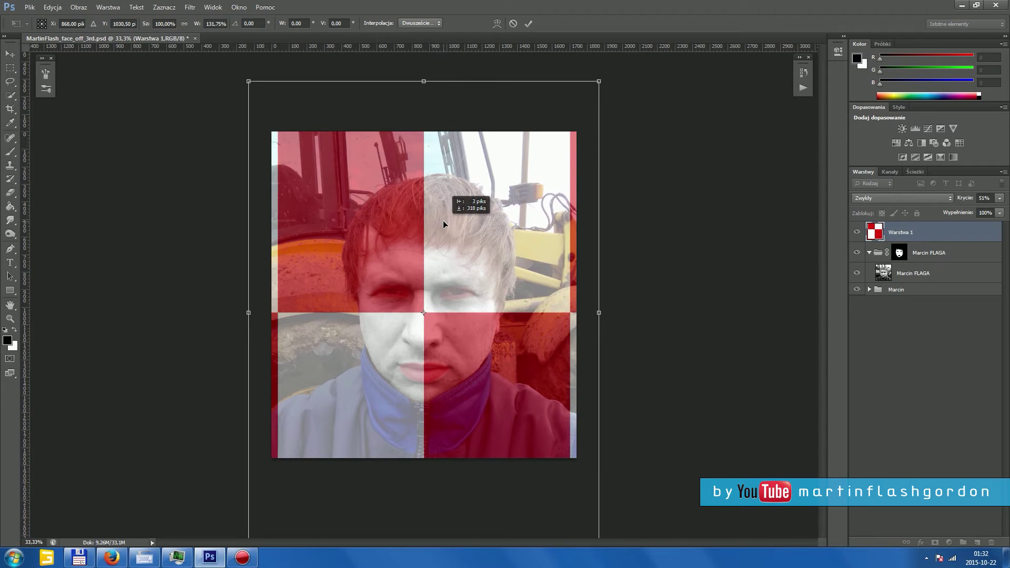
{"action": "key", "text": "Return"}
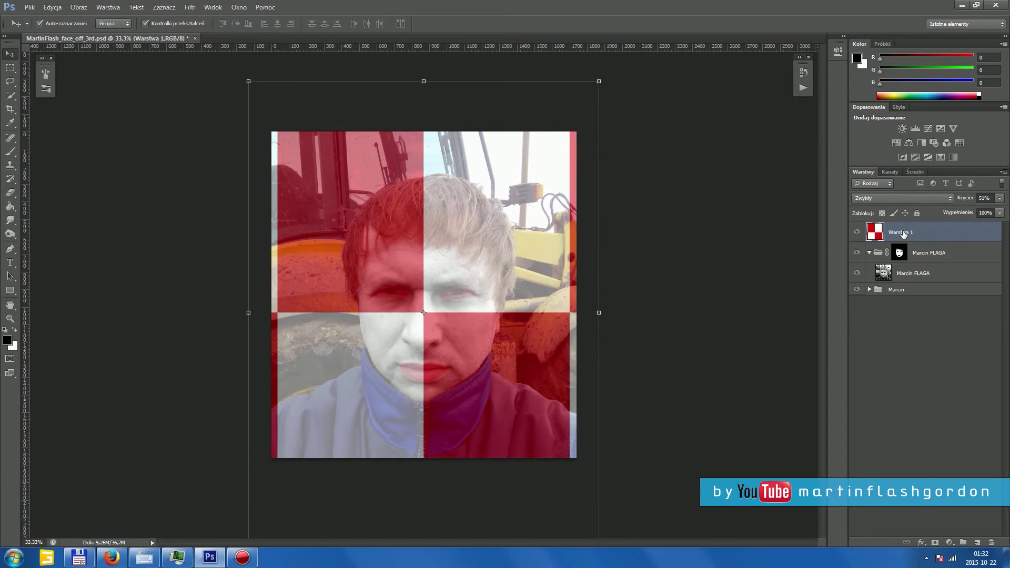
{"action": "left_click_drag", "start_coordinate": [903, 234], "coordinate": [908, 266]}
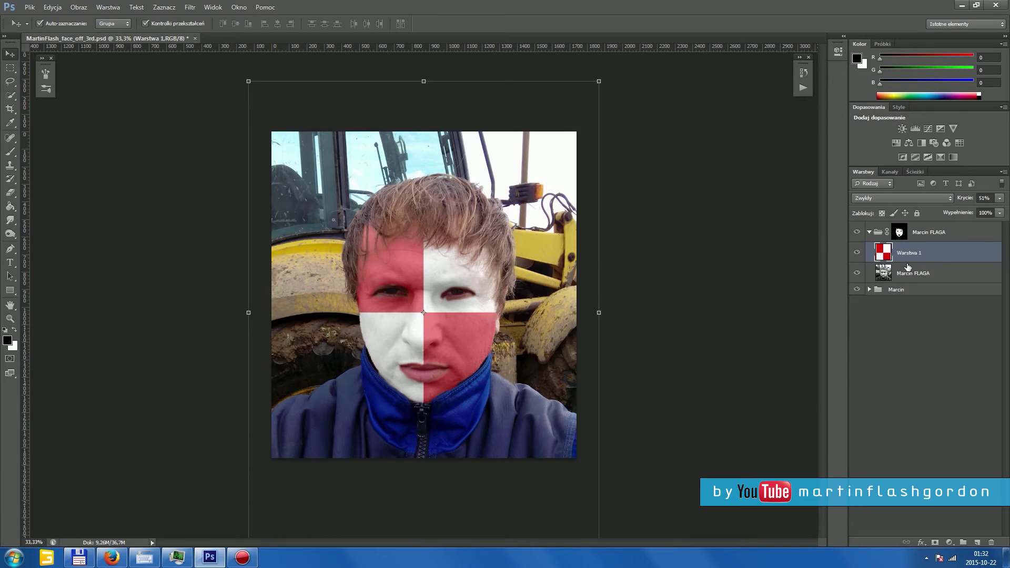
{"action": "left_click", "coordinate": [934, 275]}
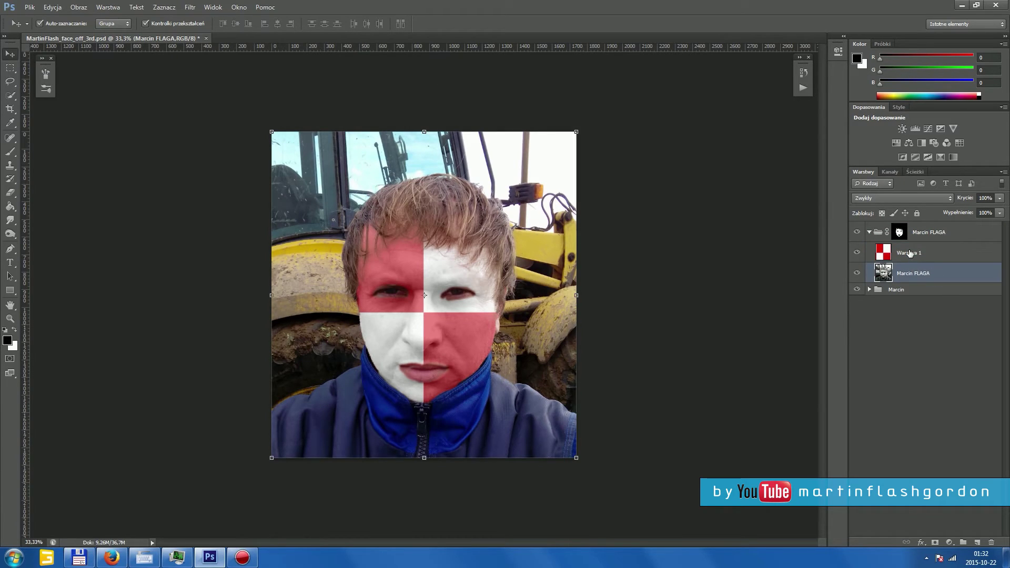
{"action": "left_click", "coordinate": [909, 254]}
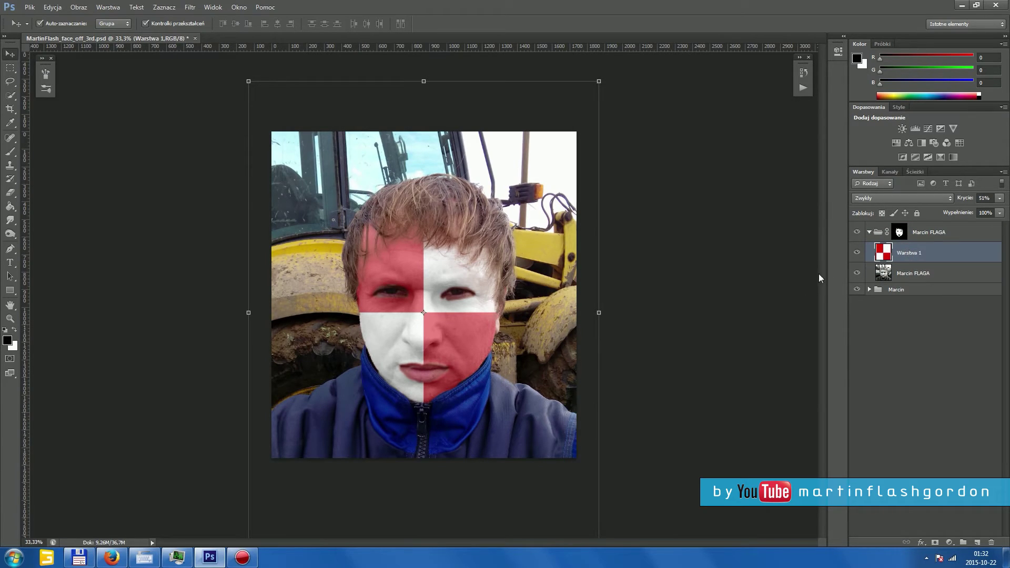
{"action": "left_click", "coordinate": [9, 319]}
{"action": "left_click_drag", "start_coordinate": [243, 332], "coordinate": [245, 333]}
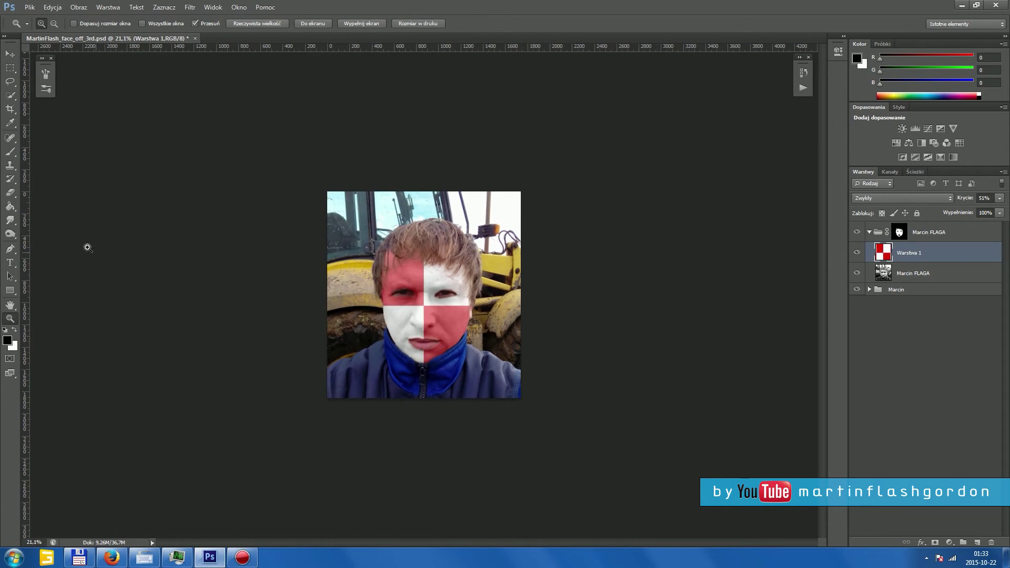
{"action": "left_click", "coordinate": [10, 54]}
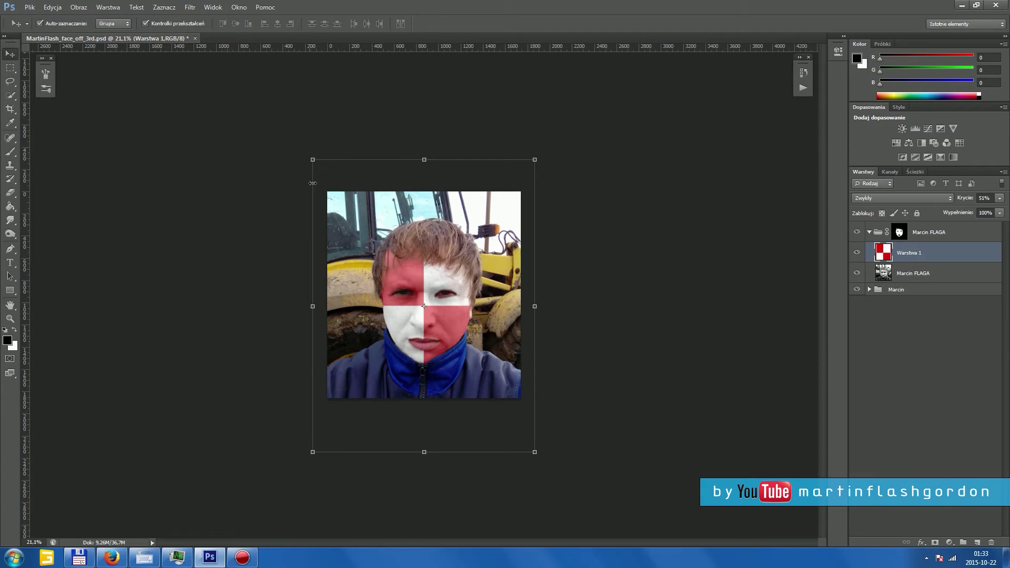
{"action": "left_click_drag", "start_coordinate": [424, 452], "coordinate": [418, 457]}
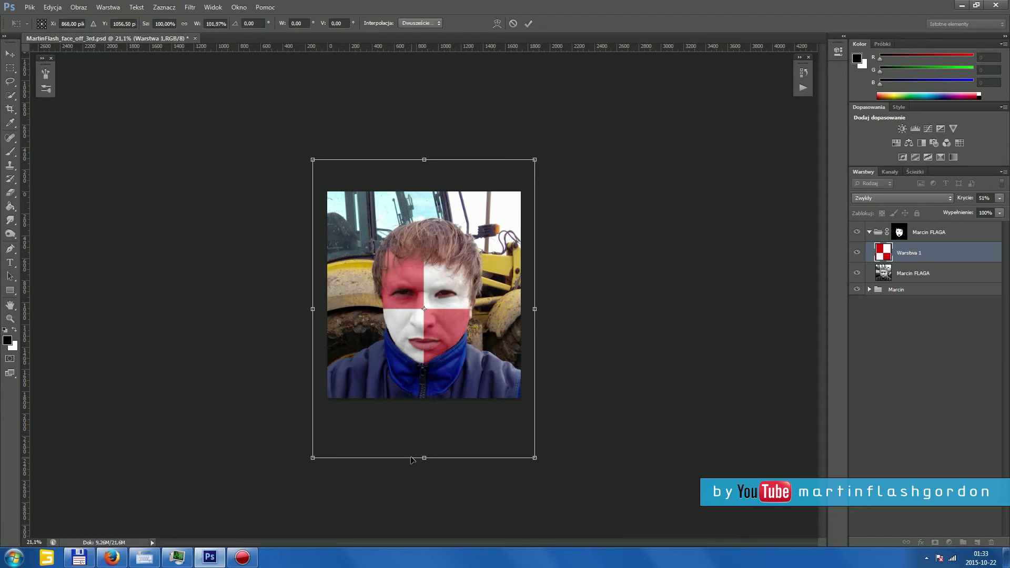
{"action": "key", "text": "Return"}
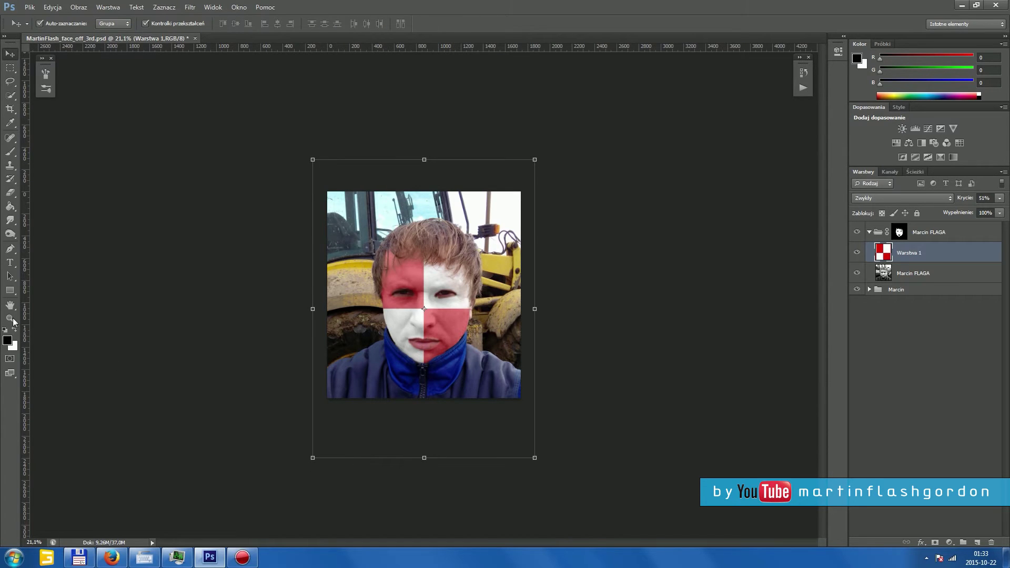
{"action": "left_click", "coordinate": [9, 318]}
{"action": "left_click", "coordinate": [467, 326]}
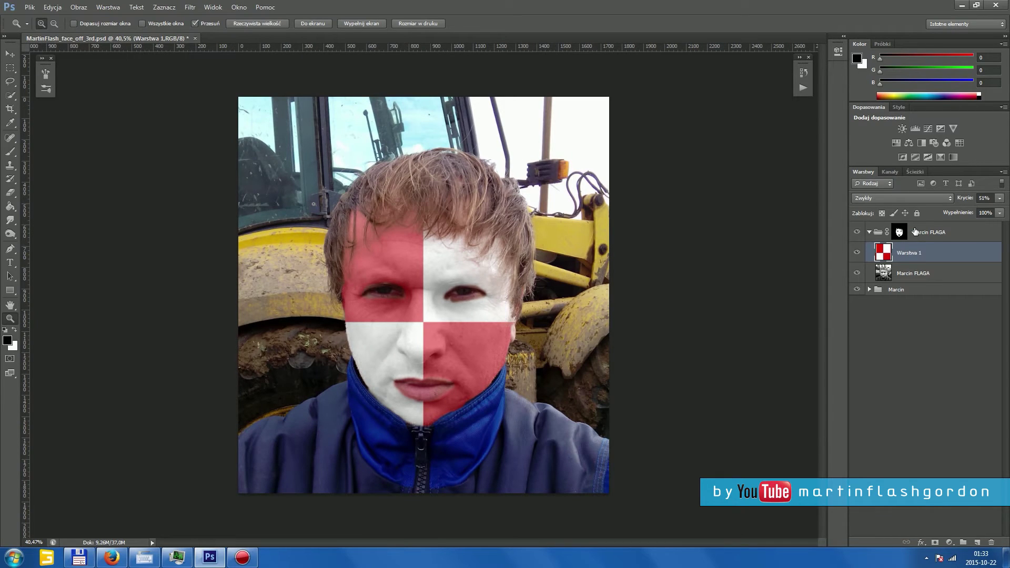
- Set Warstwa 1 to Pomnóż (Multiply) blending at 79% opacity
{"action": "left_click", "coordinate": [881, 199]}
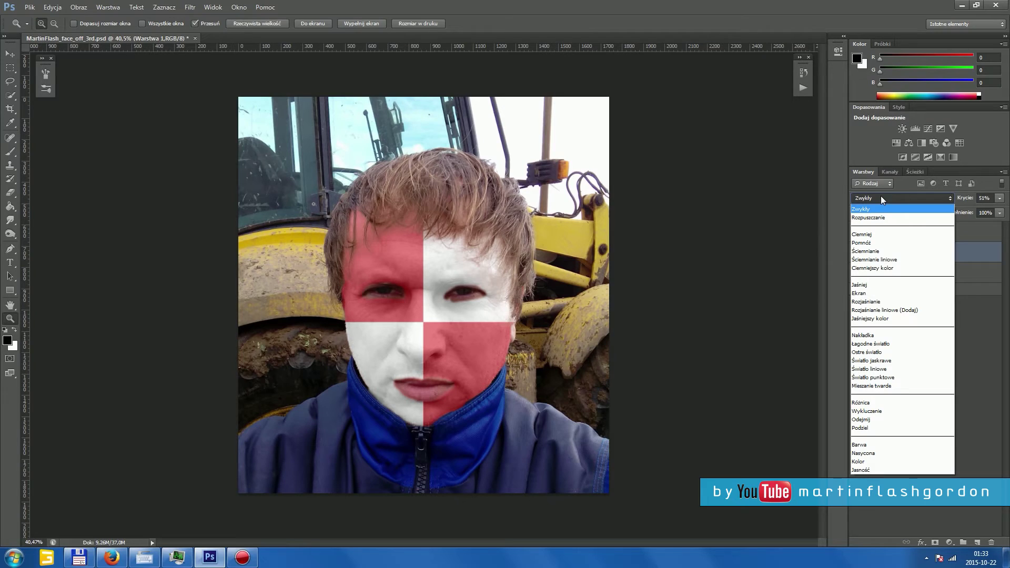
{"action": "left_click", "coordinate": [876, 242]}
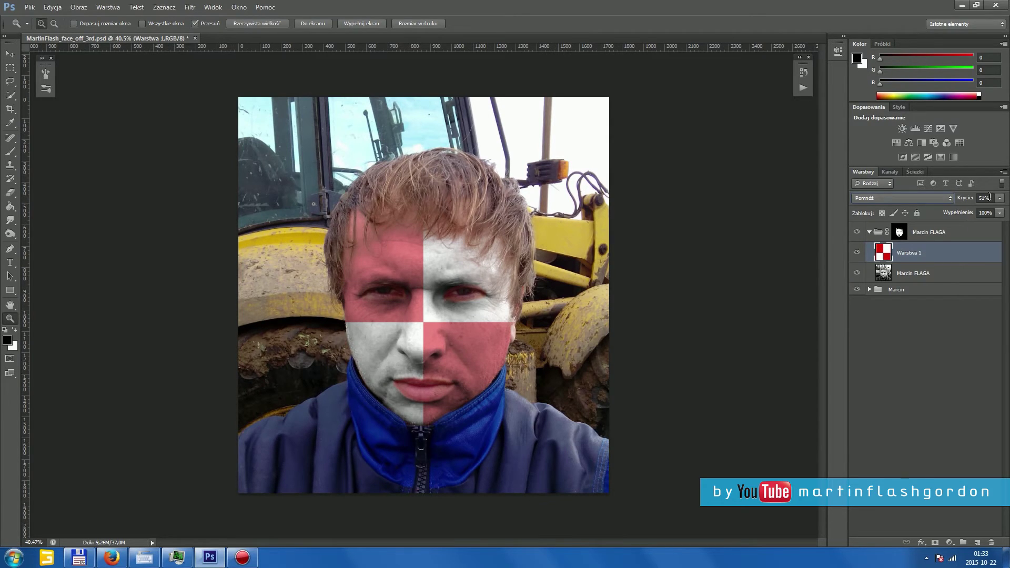
{"action": "left_click", "coordinate": [999, 213]}
{"action": "left_click_drag", "start_coordinate": [989, 209], "coordinate": [991, 208]}
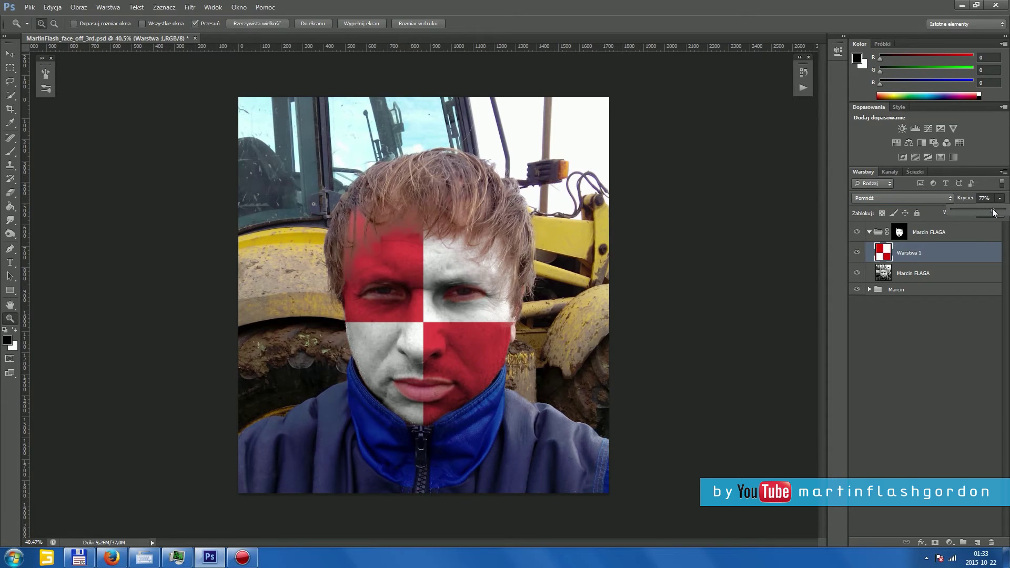
{"action": "mouse_move", "coordinate": [994, 212]}
{"action": "left_mouse_down"}
{"action": "mouse_move", "coordinate": [1008, 212]}
{"action": "mouse_move", "coordinate": [993, 213]}
{"action": "left_mouse_up"}
- Rename the checker layer Warstwa 1 to 'dywizjon 303'
{"action": "left_click", "coordinate": [436, 288]}
{"action": "left_click_drag", "start_coordinate": [437, 288], "coordinate": [486, 286]}
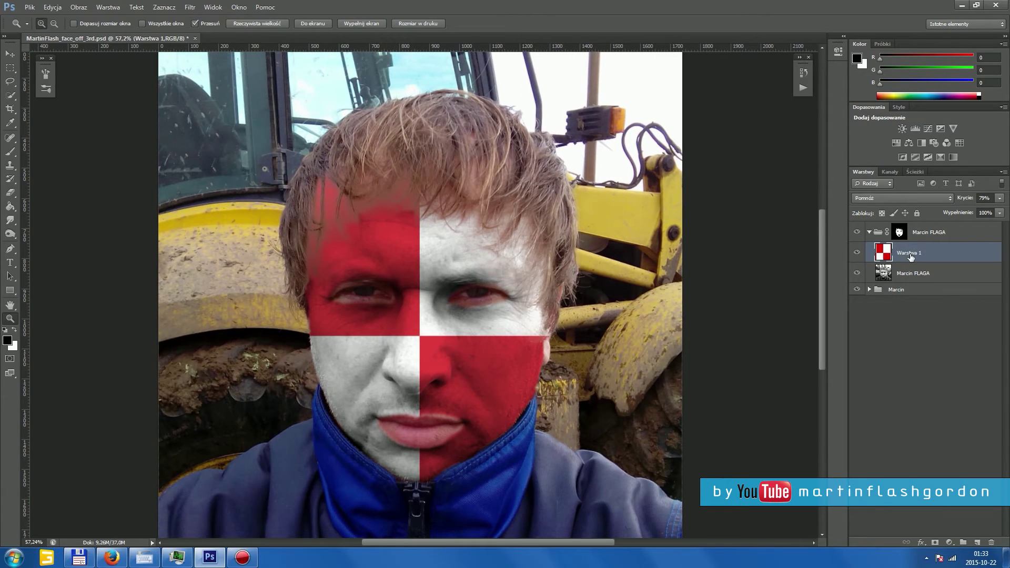
{"action": "double_click", "coordinate": [912, 253]}
{"action": "type", "text": "dywizjon 303"}
{"action": "key", "text": "Return"}
- Duplicate dywizjon 303 and set the layers' opacity to about 81%
{"action": "left_click_drag", "start_coordinate": [934, 257], "coordinate": [977, 543]}
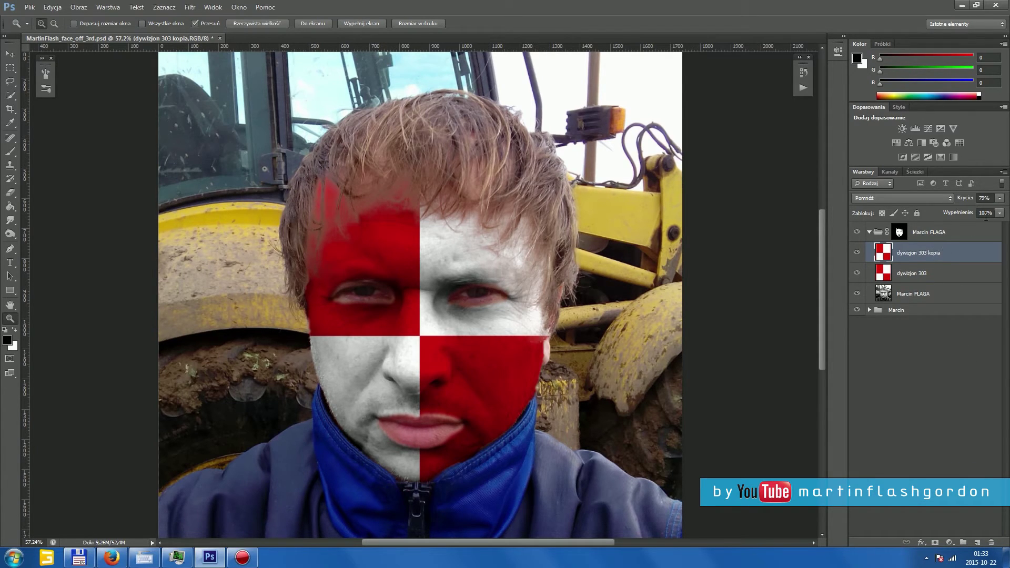
{"action": "left_click_drag", "start_coordinate": [1001, 203], "coordinate": [964, 213]}
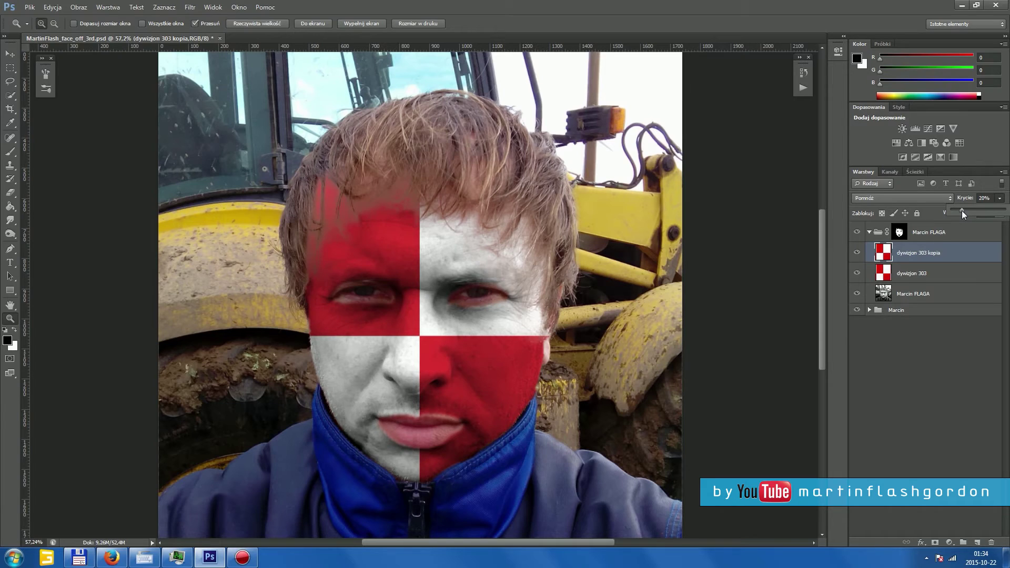
{"action": "left_click", "coordinate": [936, 273]}
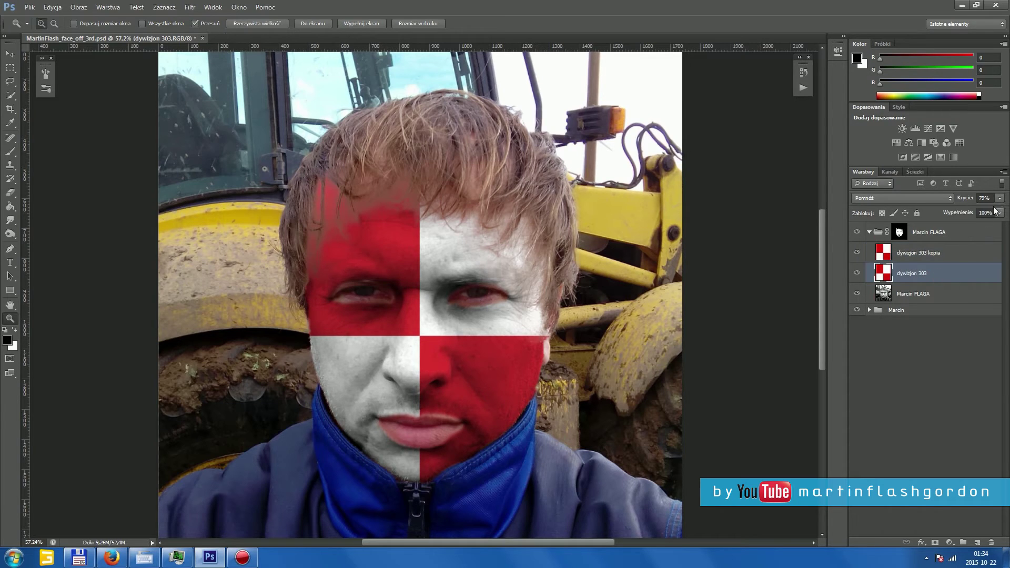
{"action": "left_click_drag", "start_coordinate": [1000, 198], "coordinate": [992, 216]}
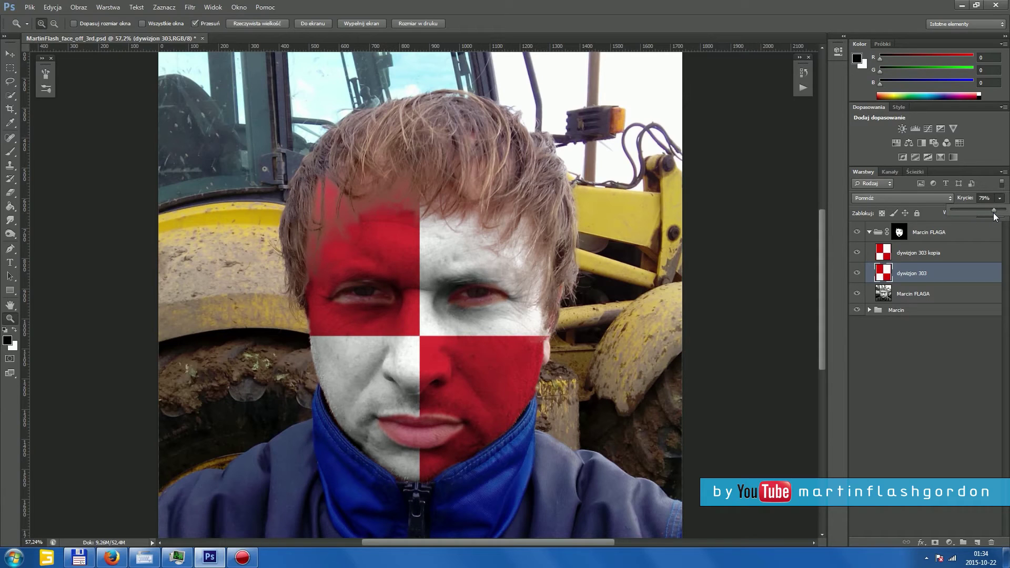
{"action": "left_click_drag", "start_coordinate": [995, 217], "coordinate": [995, 217]}
- Try raising dywizjon 303's brightness in the Brightness/Contrast dialog
{"action": "left_click", "coordinate": [80, 8]}
{"action": "mouse_move", "coordinate": [96, 34]}
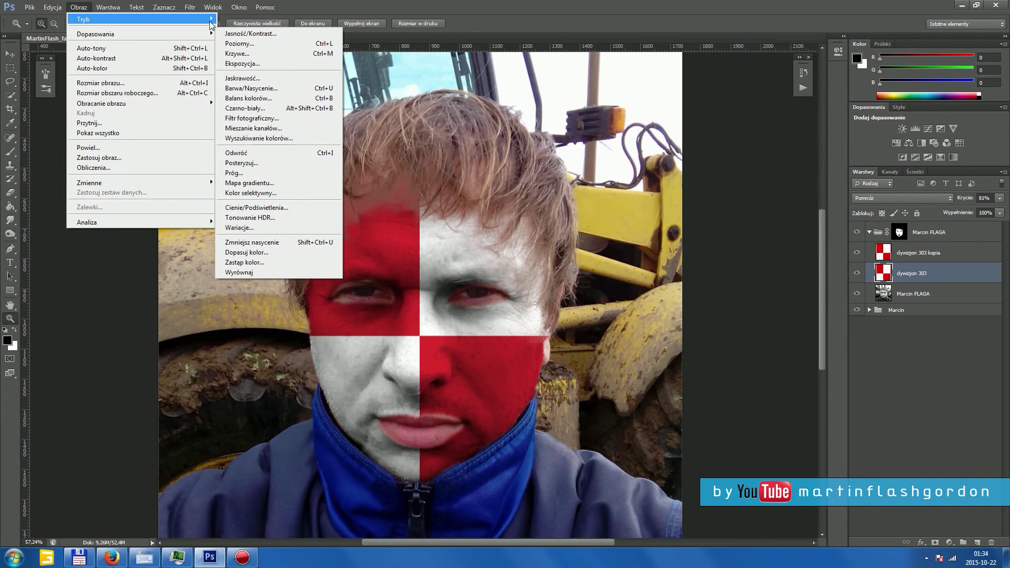
{"action": "left_click", "coordinate": [237, 34]}
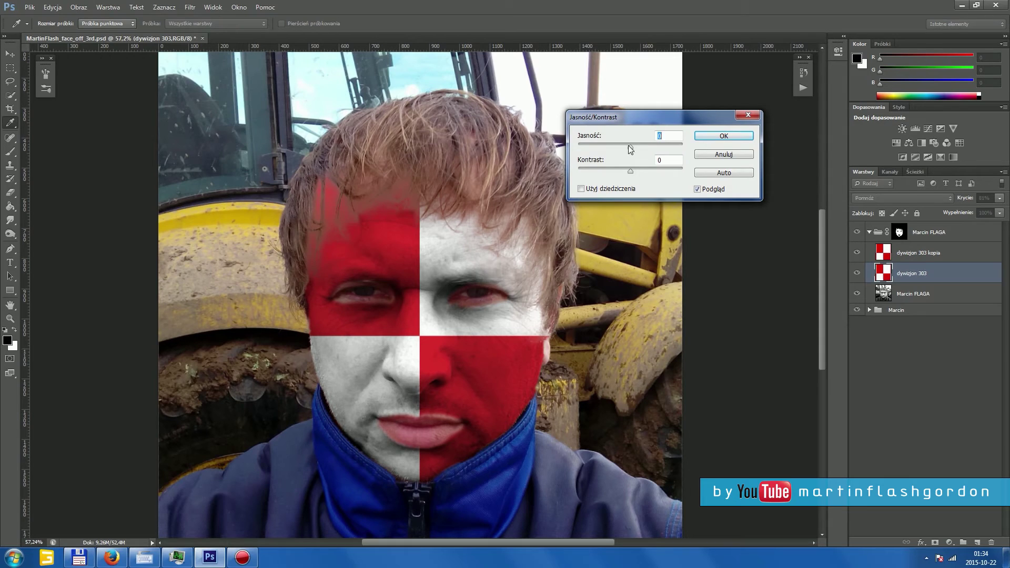
{"action": "left_click_drag", "start_coordinate": [632, 146], "coordinate": [643, 147]}
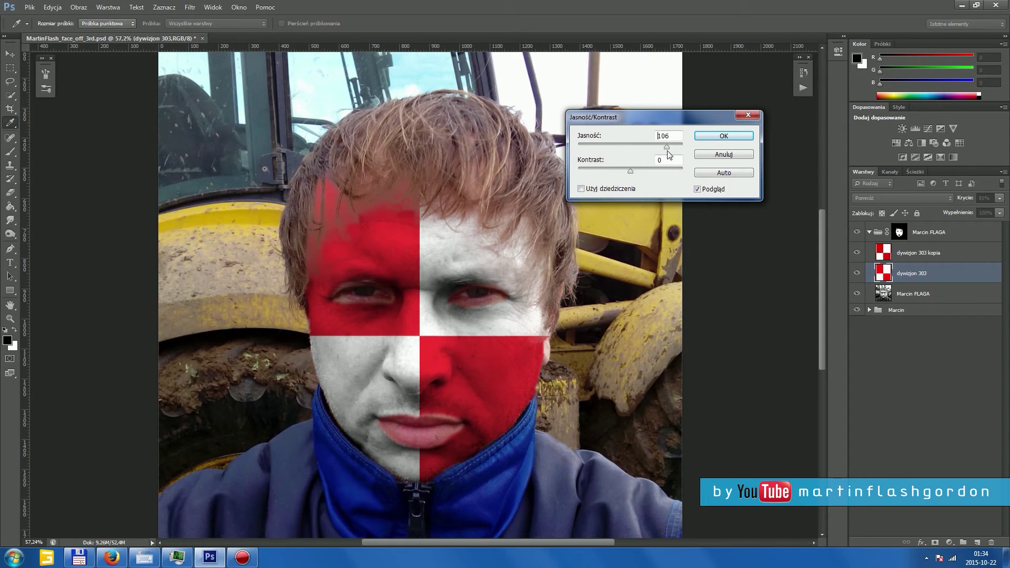
{"action": "left_click", "coordinate": [724, 136]}
{"action": "key", "text": "z"}
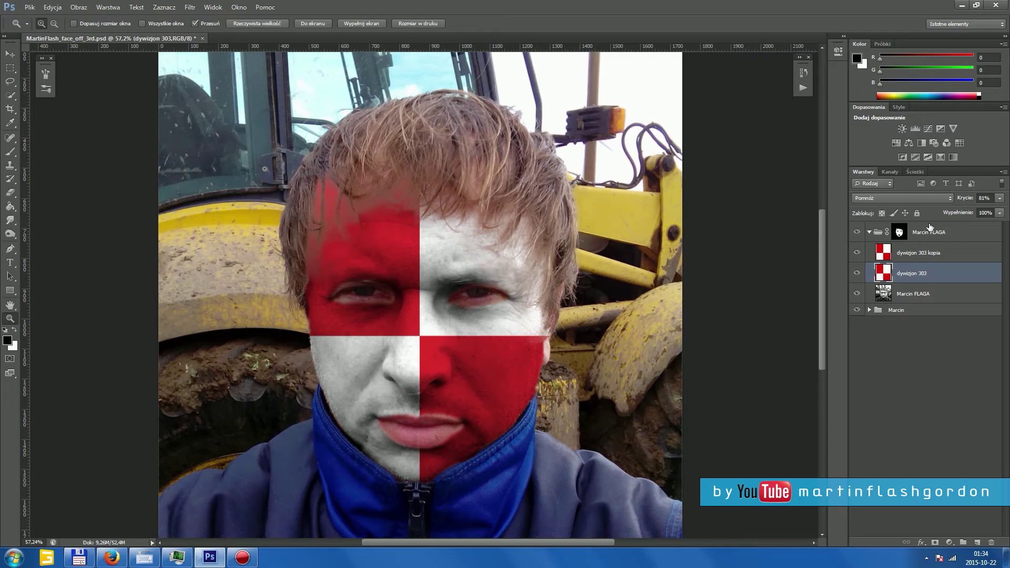
- Lower dywizjon 303's fill to 81% and try a lower fill on the kopia layer
{"action": "left_click", "coordinate": [1000, 212]}
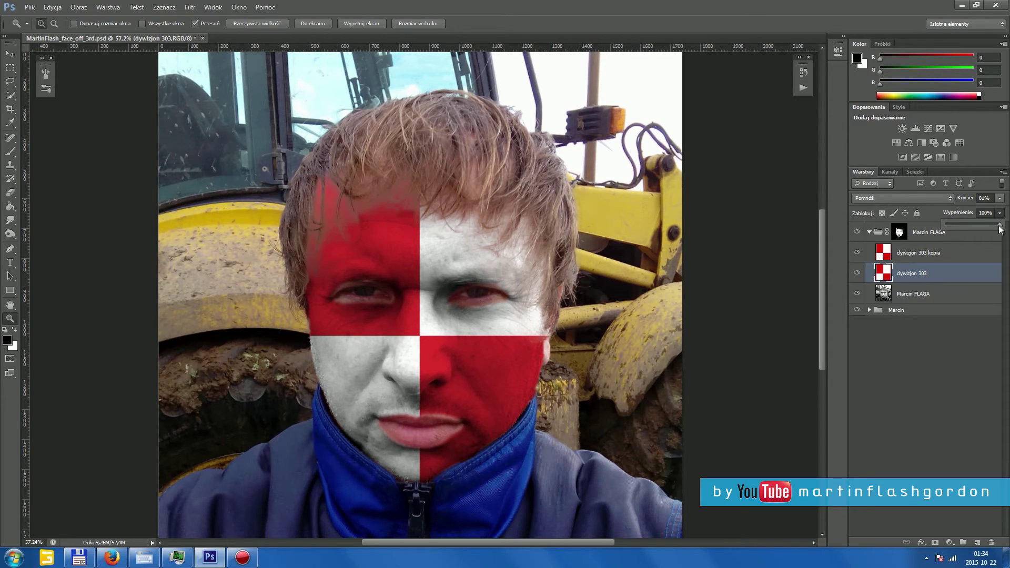
{"action": "left_click_drag", "start_coordinate": [1000, 224], "coordinate": [997, 229]}
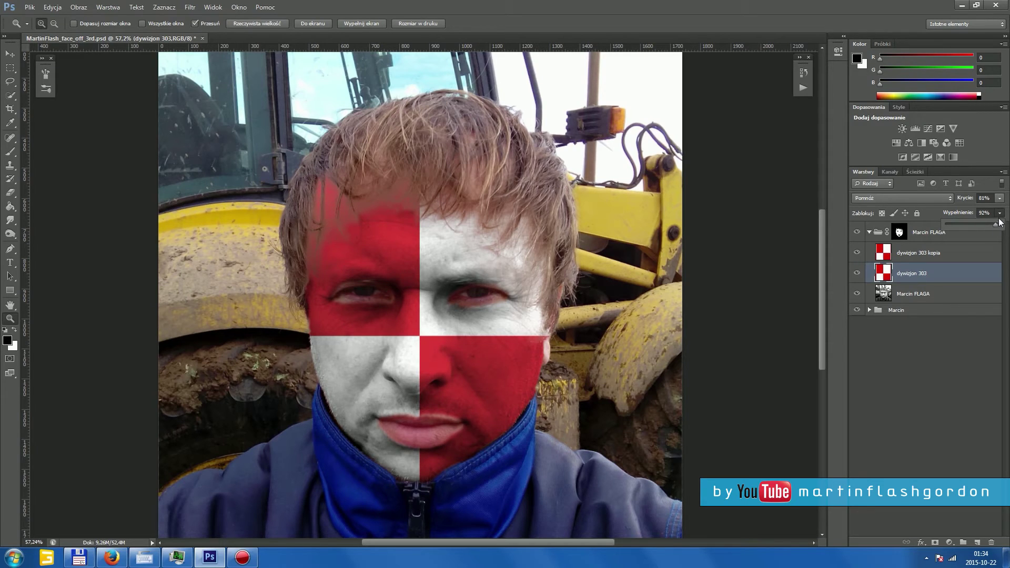
{"action": "left_click", "coordinate": [947, 252]}
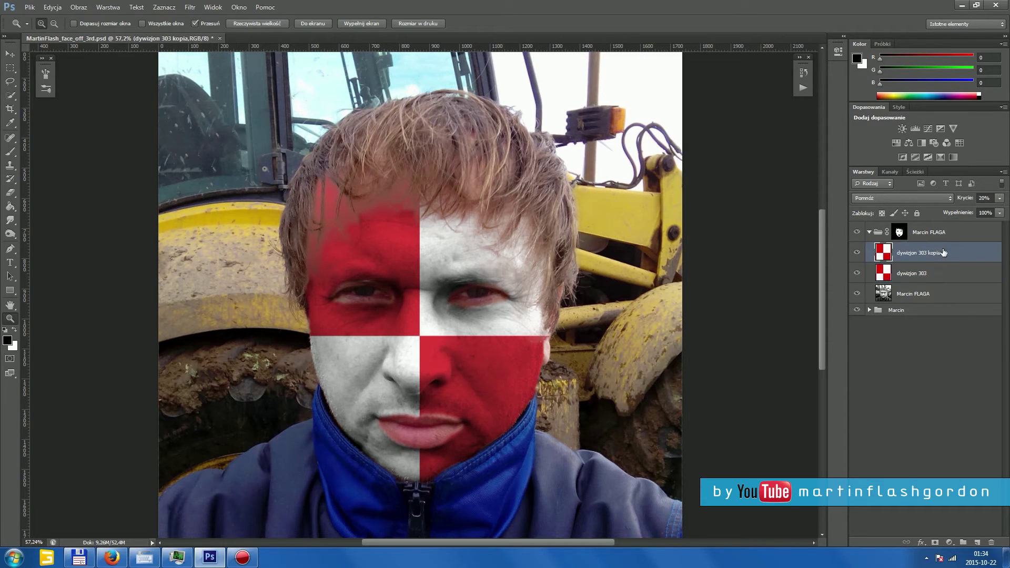
{"action": "left_click", "coordinate": [999, 212]}
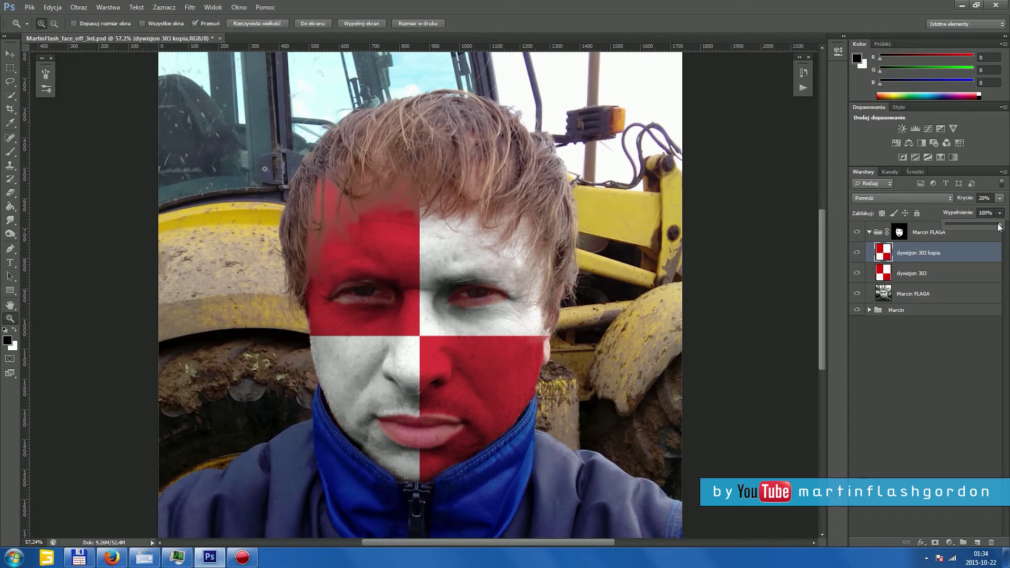
{"action": "mouse_move", "coordinate": [1000, 226]}
{"action": "left_mouse_down"}
{"action": "mouse_move", "coordinate": [991, 226]}
{"action": "mouse_move", "coordinate": [1008, 228]}
{"action": "left_mouse_up"}
{"action": "left_click", "coordinate": [1000, 199]}
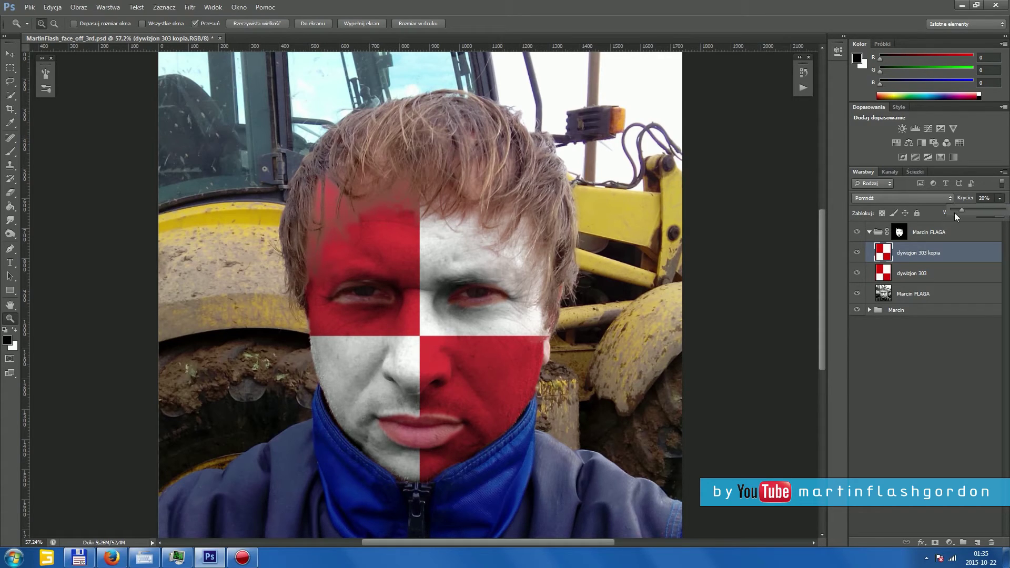
- Try Ściemnianie blending on the kopia layer, then return it to Pomnóż
{"action": "left_click", "coordinate": [935, 198]}
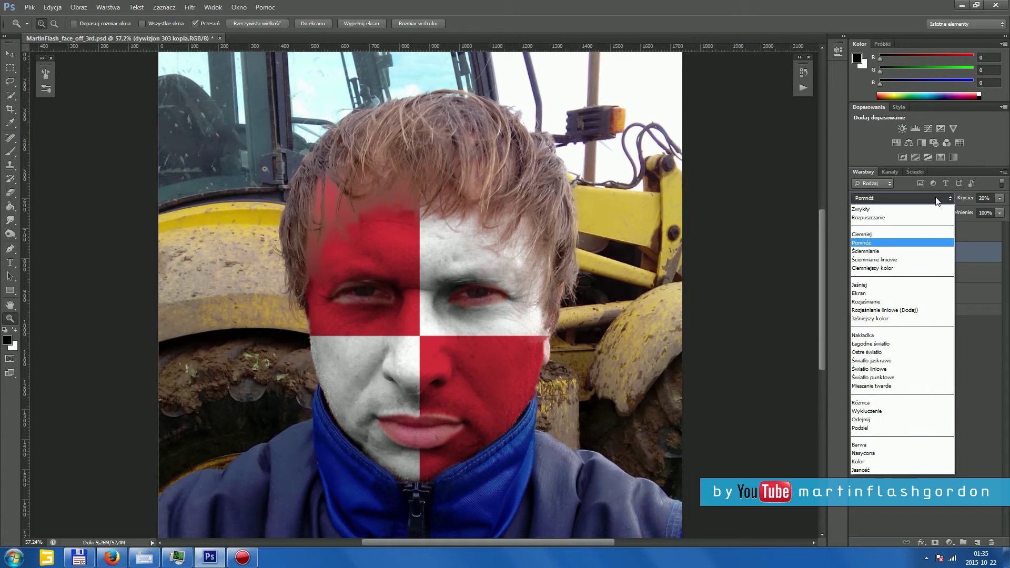
{"action": "left_click", "coordinate": [900, 251]}
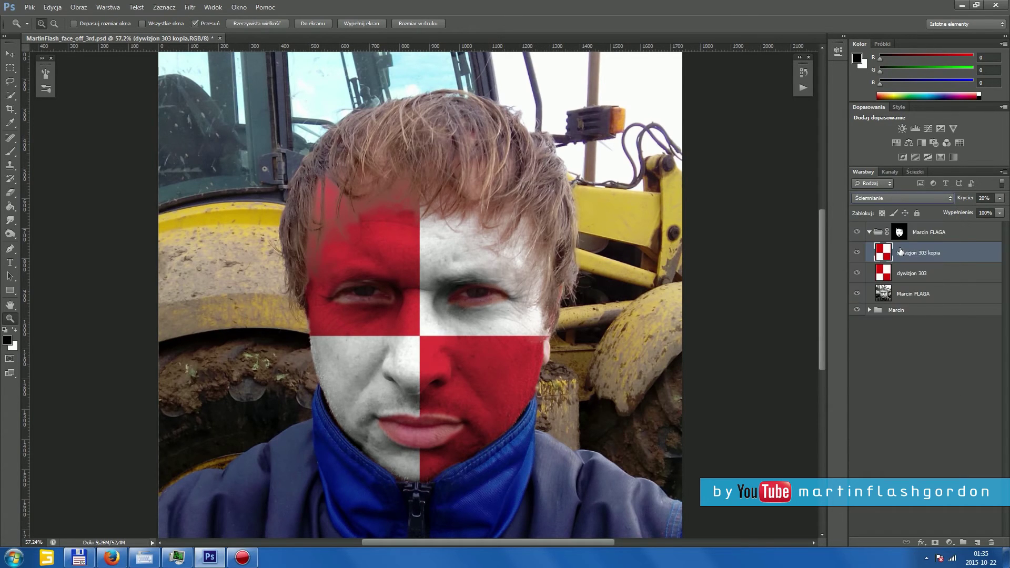
{"action": "left_click", "coordinate": [898, 198]}
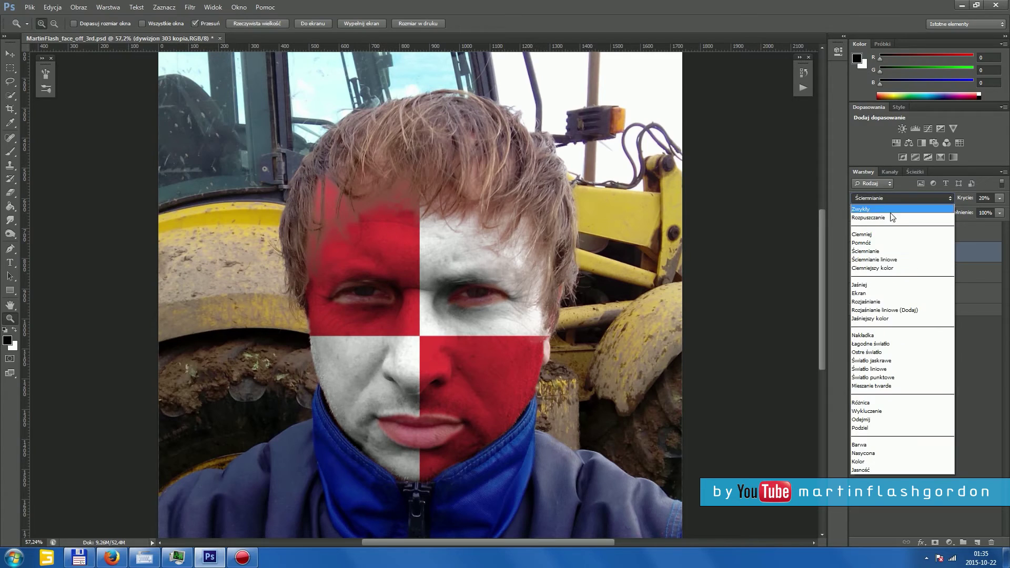
{"action": "left_click", "coordinate": [877, 241]}
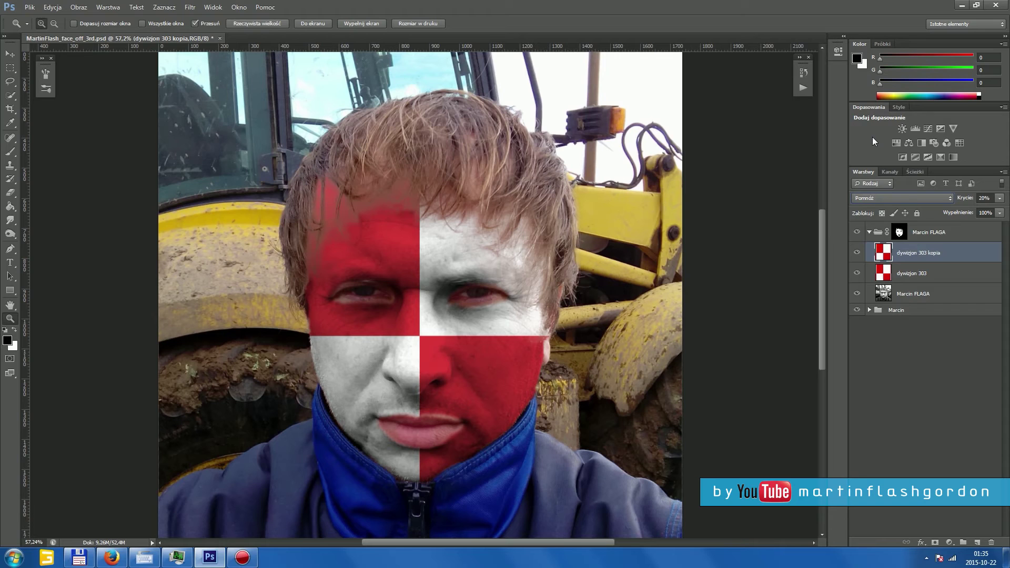
{"action": "left_click", "coordinate": [900, 198]}
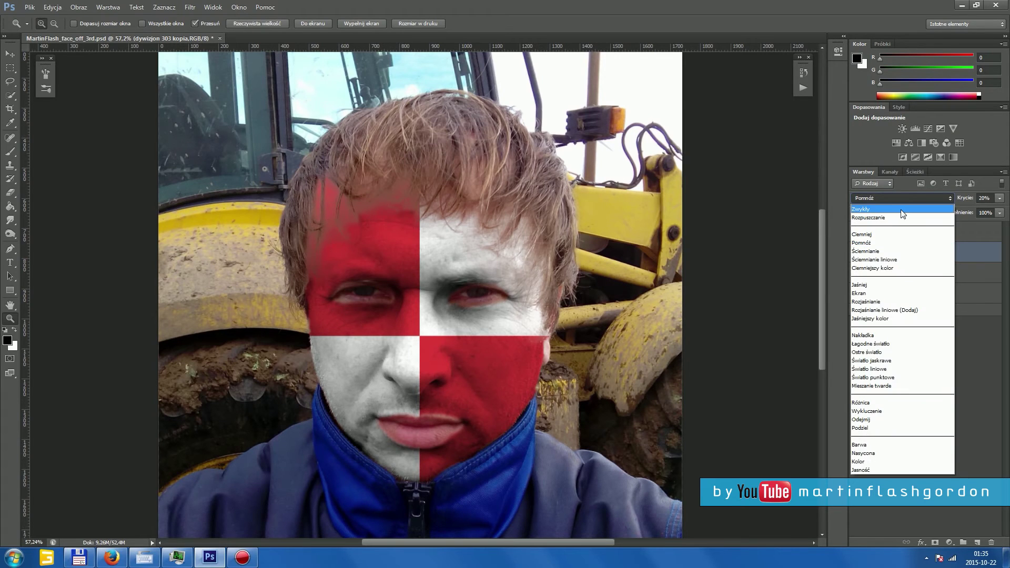
{"action": "left_click", "coordinate": [901, 210]}
- Set dywizjon 303 to Zwykły (Normal) blending and delete the dywizjon 303 kopia layer
{"action": "left_click", "coordinate": [908, 272]}
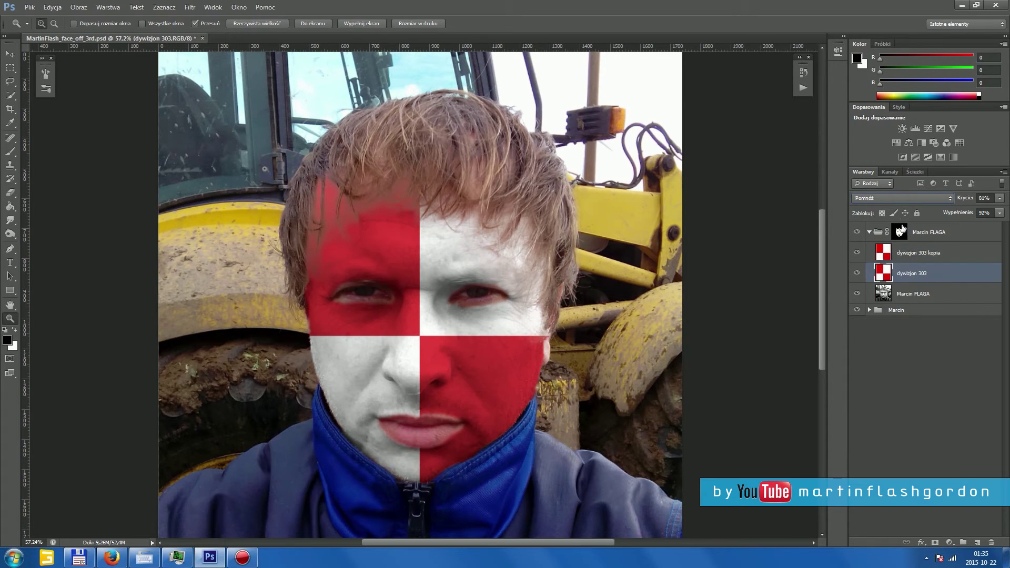
{"action": "left_click", "coordinate": [893, 196]}
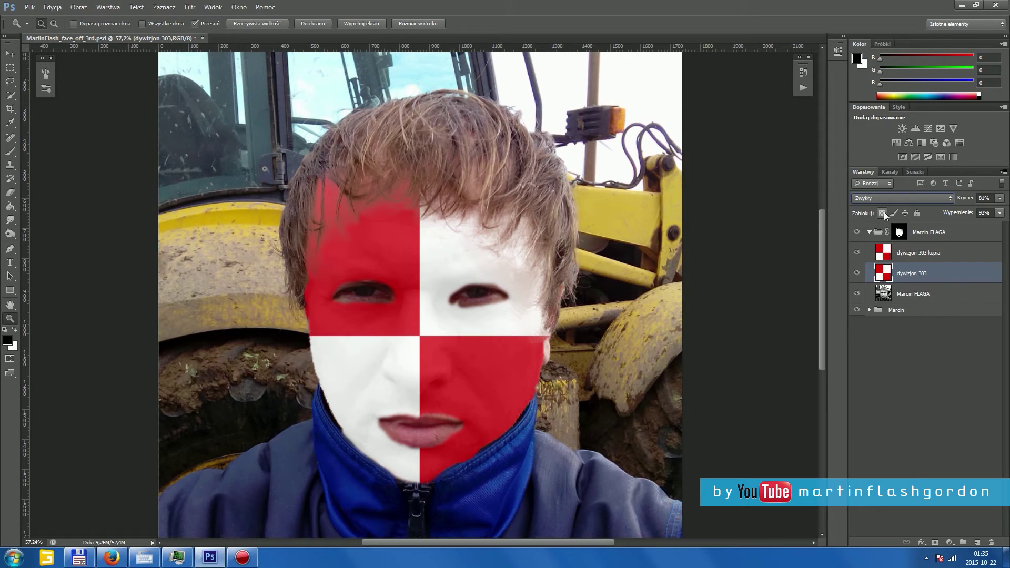
{"action": "left_click", "coordinate": [948, 258]}
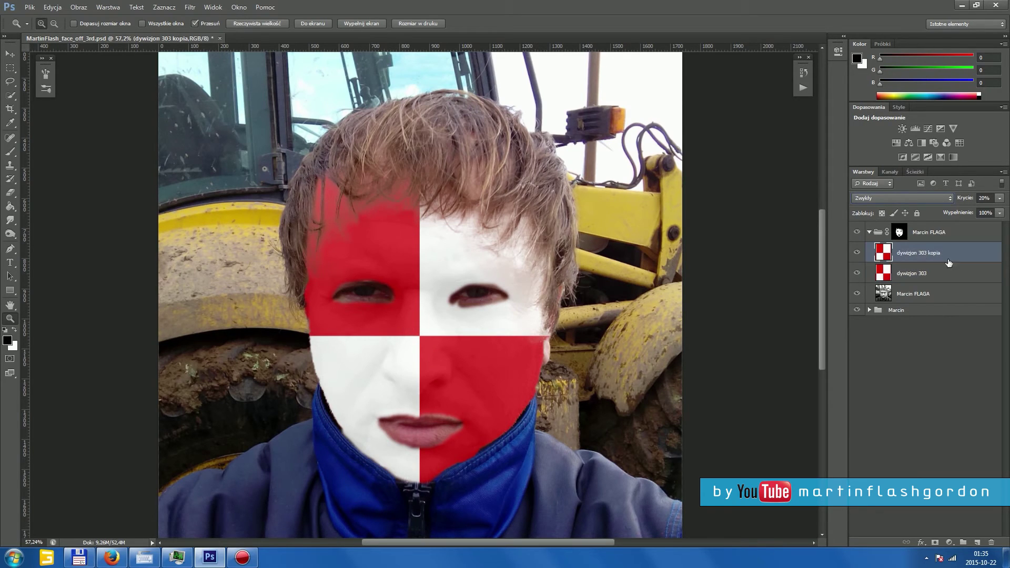
{"action": "left_click", "coordinate": [991, 543]}
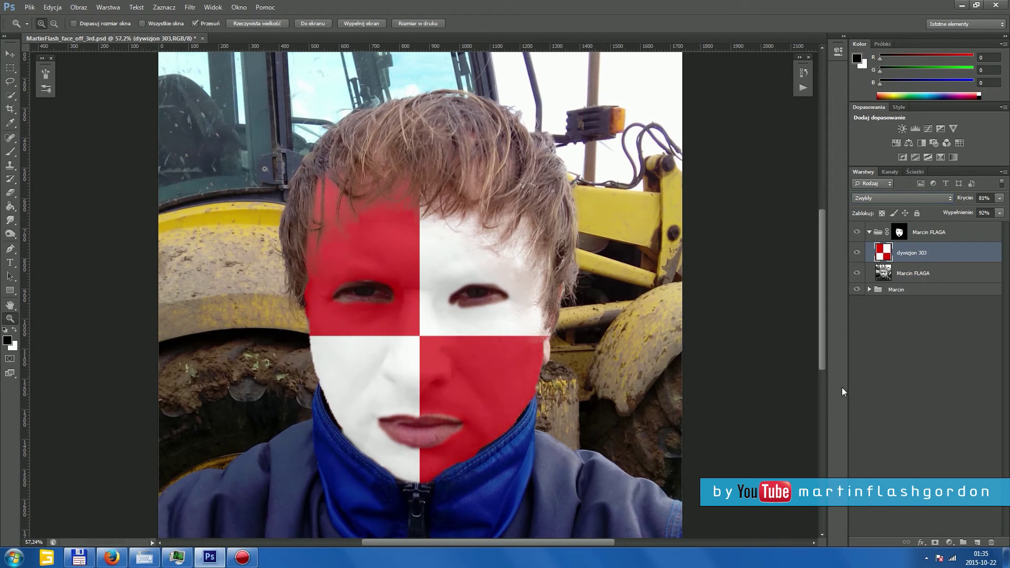
- Set dywizjon 303 to Pomnóż blending, 100% fill and 83% opacity, then zoom in on the face
{"action": "left_click", "coordinate": [876, 199]}
{"action": "left_click", "coordinate": [869, 241]}
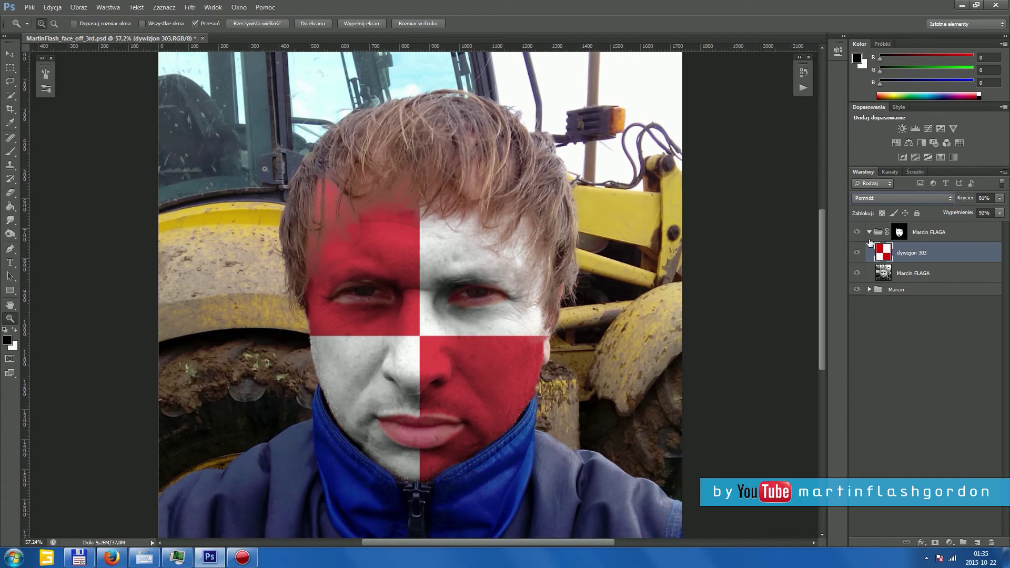
{"action": "left_click", "coordinate": [997, 213]}
{"action": "left_click_drag", "start_coordinate": [999, 226], "coordinate": [1008, 214]}
{"action": "left_click", "coordinate": [998, 198]}
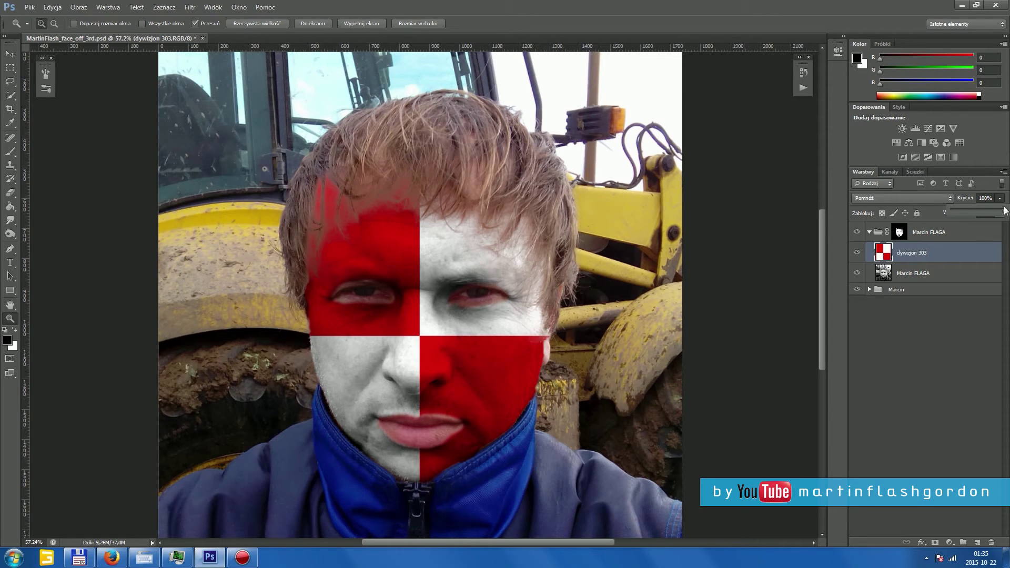
{"action": "left_click_drag", "start_coordinate": [1006, 211], "coordinate": [998, 213]}
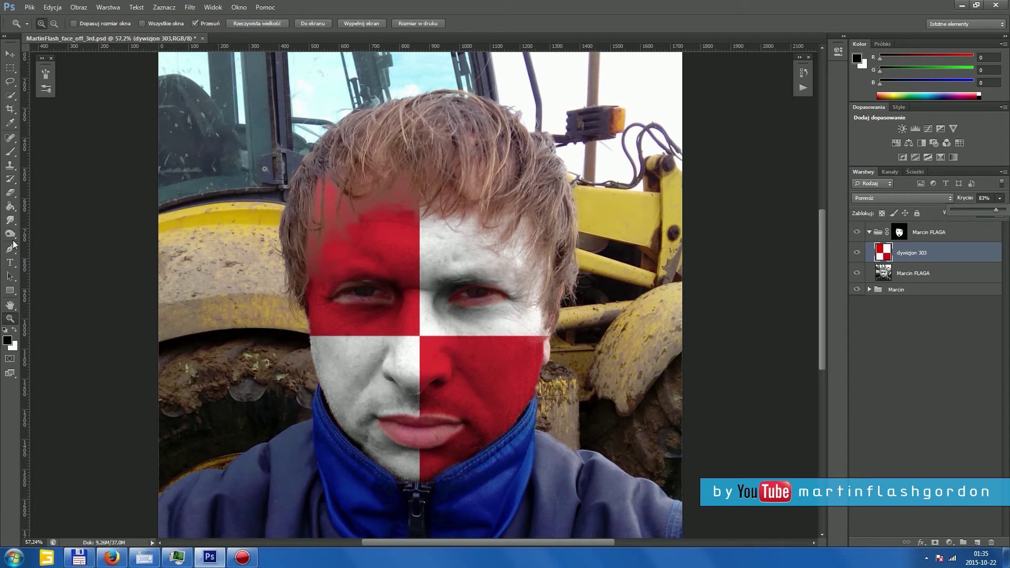
{"action": "left_click", "coordinate": [13, 317]}
{"action": "left_click_drag", "start_coordinate": [361, 320], "coordinate": [374, 320]}
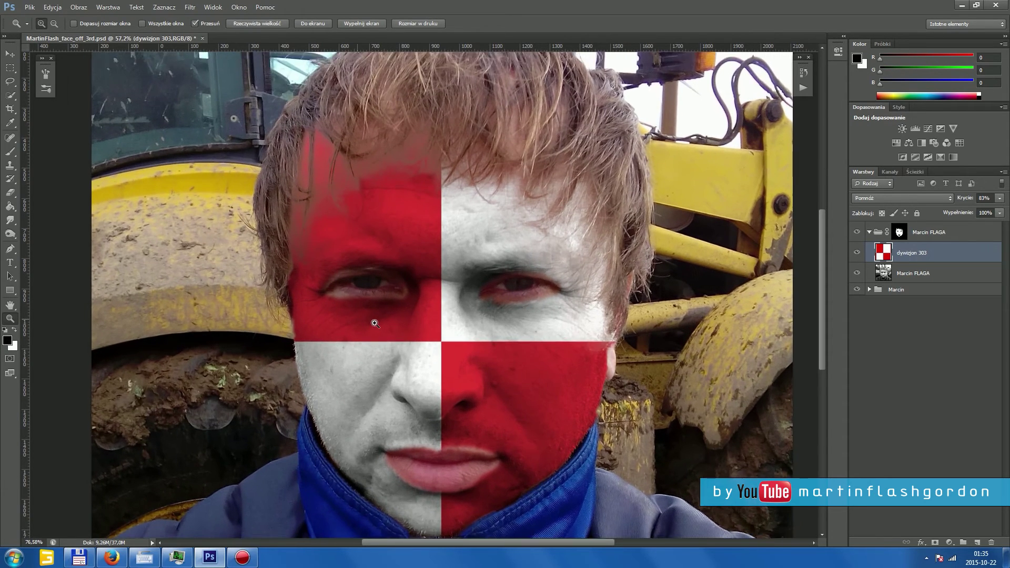
- Smudge the flag's red/white edges across the cheeks, chin and between the eyes at 50% strength
{"action": "left_click", "coordinate": [14, 224]}
{"action": "left_click_drag", "start_coordinate": [299, 342], "coordinate": [438, 344]}
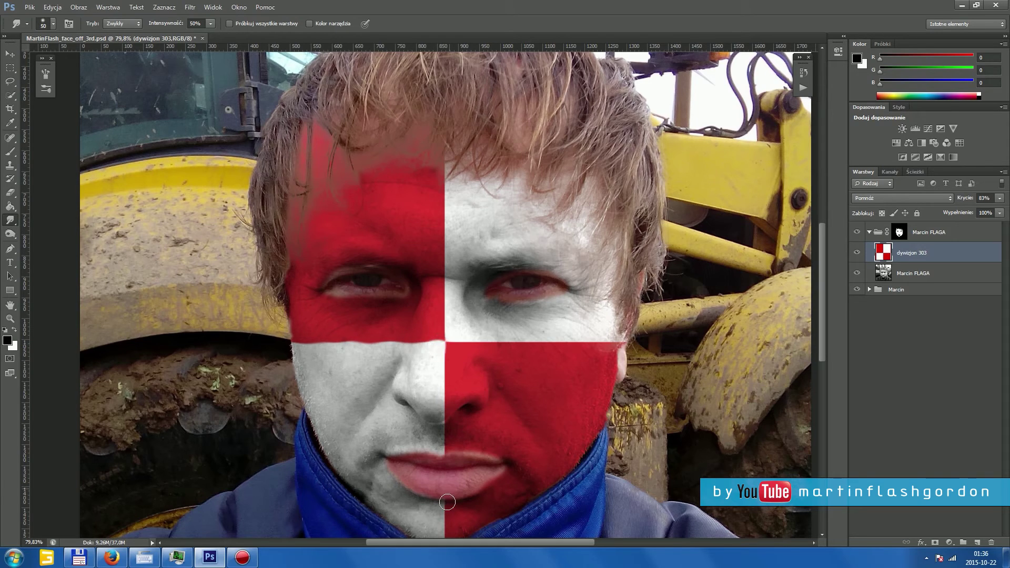
{"action": "mouse_move", "coordinate": [447, 502]}
{"action": "left_mouse_down"}
{"action": "mouse_move", "coordinate": [440, 532]}
{"action": "mouse_move", "coordinate": [450, 471]}
{"action": "mouse_move", "coordinate": [443, 360]}
{"action": "mouse_move", "coordinate": [460, 344]}
{"action": "mouse_move", "coordinate": [614, 342]}
{"action": "left_mouse_up"}
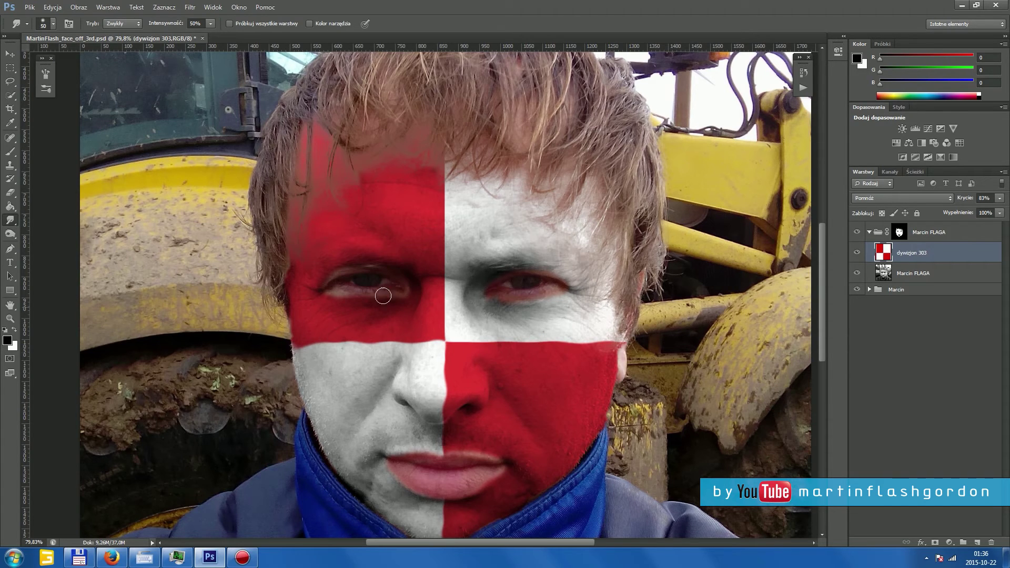
{"action": "mouse_move", "coordinate": [444, 146]}
{"action": "left_mouse_down"}
{"action": "mouse_move", "coordinate": [446, 329]}
{"action": "mouse_move", "coordinate": [448, 290]}
{"action": "mouse_move", "coordinate": [442, 298]}
{"action": "left_mouse_up"}
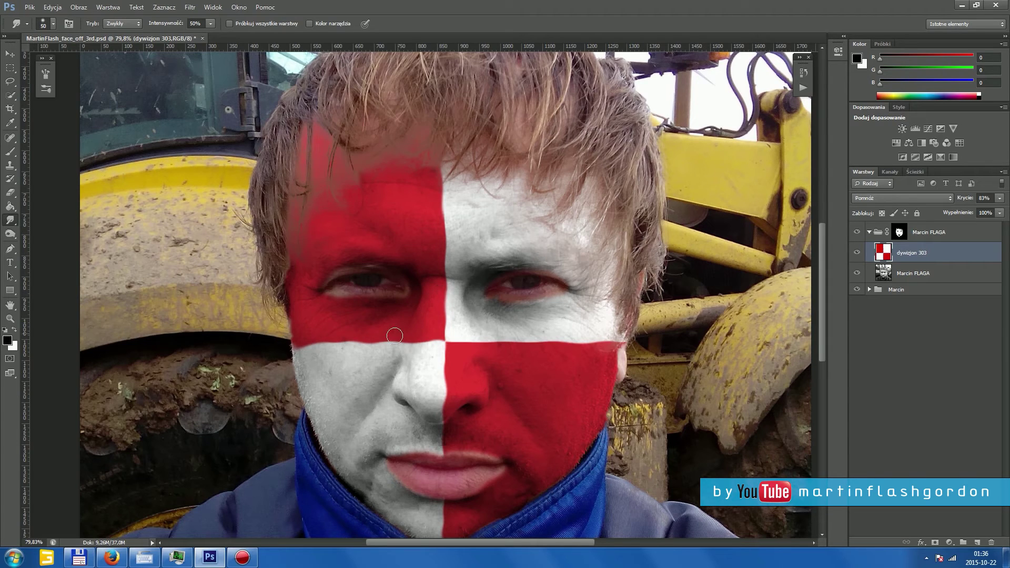
{"action": "mouse_move", "coordinate": [653, 359]}
{"action": "left_mouse_down"}
{"action": "mouse_move", "coordinate": [619, 334]}
{"action": "mouse_move", "coordinate": [588, 341]}
{"action": "left_mouse_up"}
{"action": "mouse_move", "coordinate": [473, 345]}
{"action": "left_mouse_down"}
{"action": "mouse_move", "coordinate": [445, 363]}
{"action": "mouse_move", "coordinate": [444, 392]}
{"action": "left_mouse_up"}
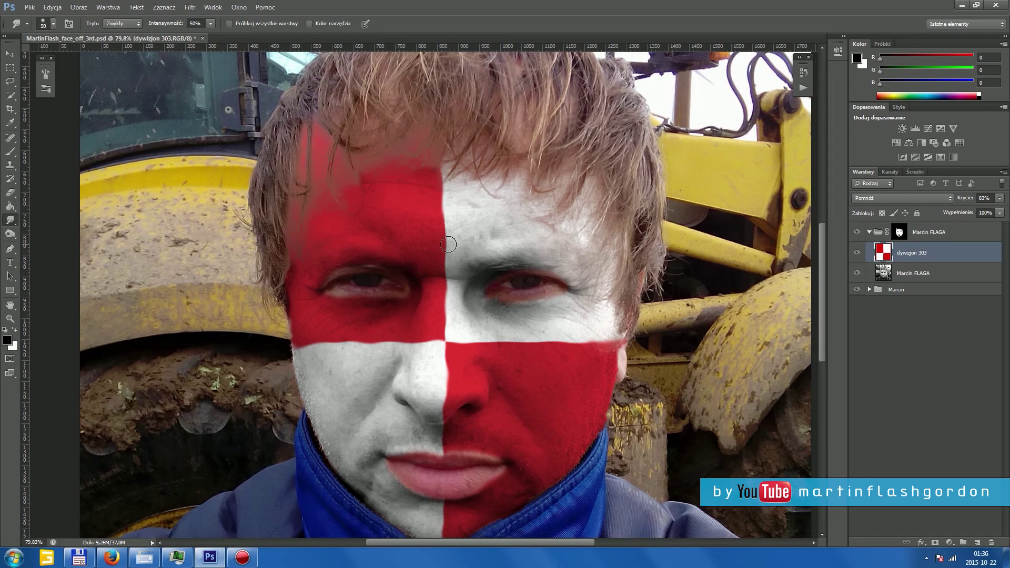
{"action": "mouse_move", "coordinate": [438, 229]}
{"action": "left_mouse_down"}
{"action": "mouse_move", "coordinate": [447, 257]}
{"action": "mouse_move", "coordinate": [446, 208]}
{"action": "left_mouse_up"}
{"action": "left_click_drag", "start_coordinate": [368, 342], "coordinate": [301, 360]}
{"action": "left_click", "coordinate": [899, 232]}
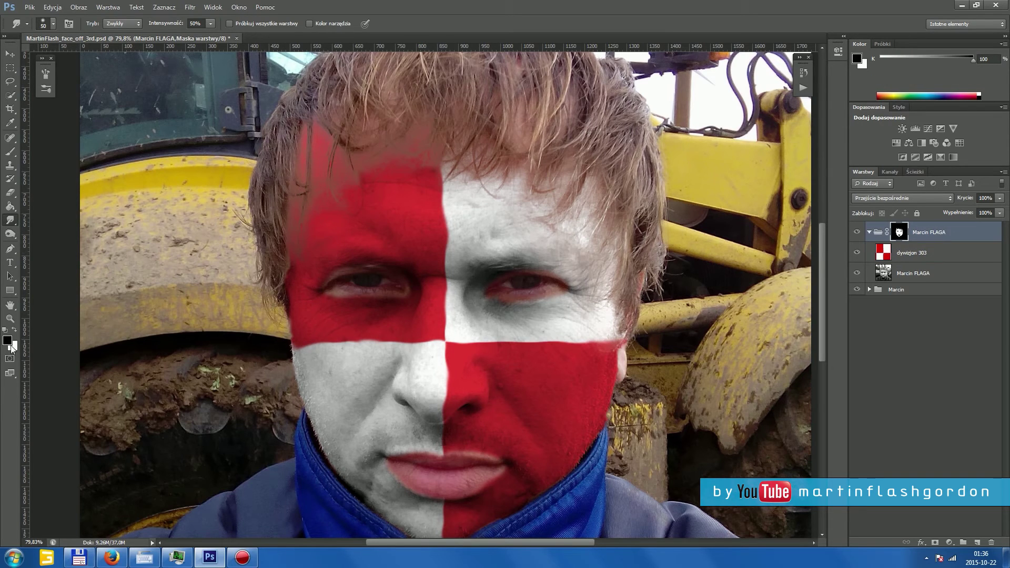
- Paint the face mask with a 30 px white brush, then ready Smudge on dywizjon 303
{"action": "left_click", "coordinate": [52, 25]}
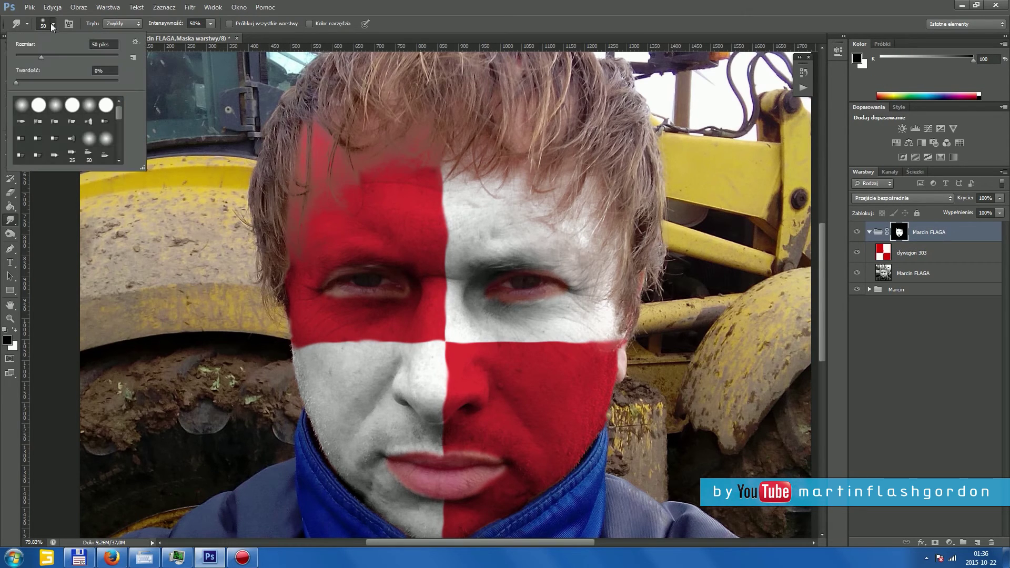
{"action": "left_click_drag", "start_coordinate": [41, 56], "coordinate": [30, 57]}
{"action": "left_click", "coordinate": [6, 339]}
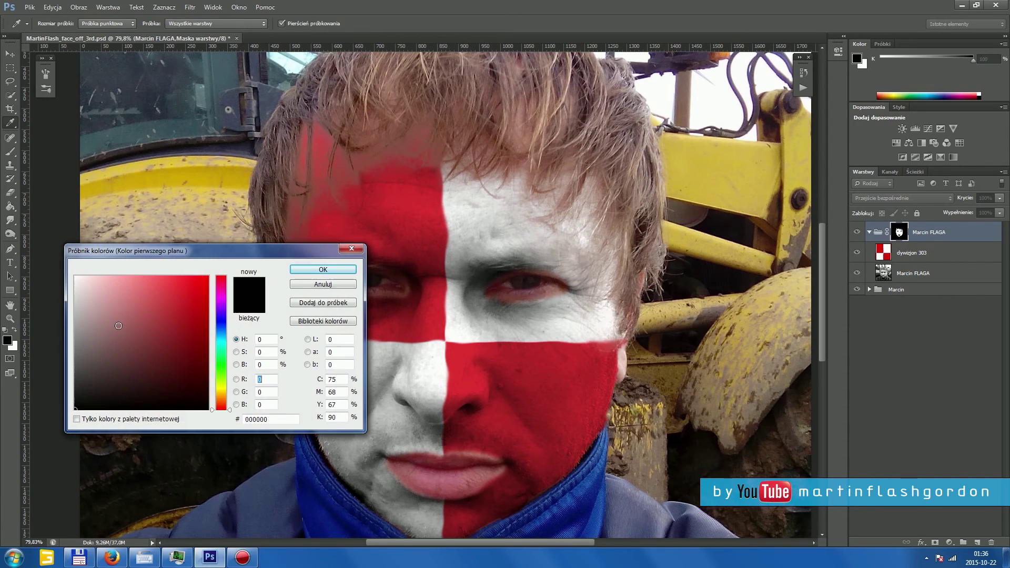
{"action": "left_click", "coordinate": [350, 286]}
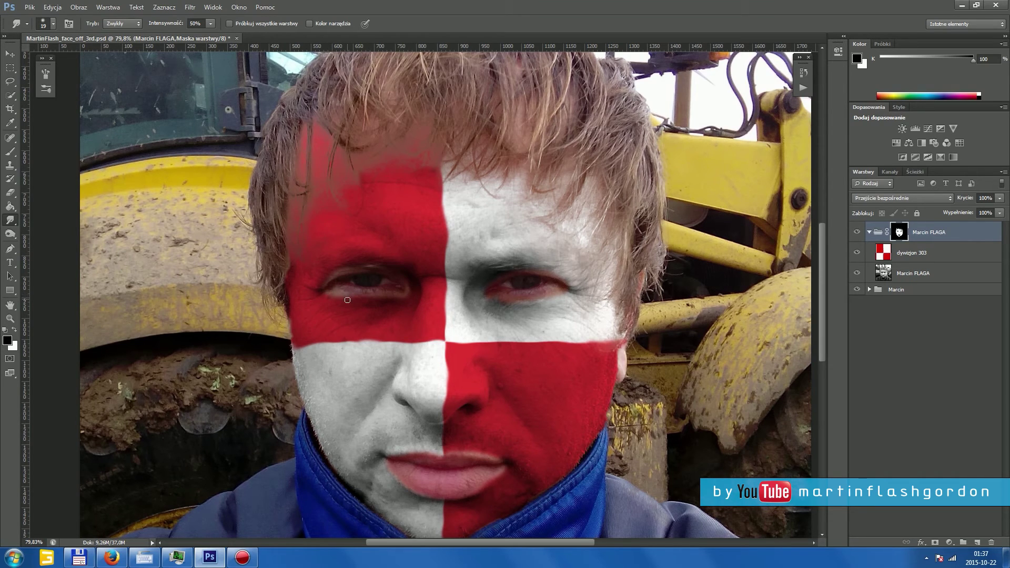
{"action": "left_click", "coordinate": [15, 330]}
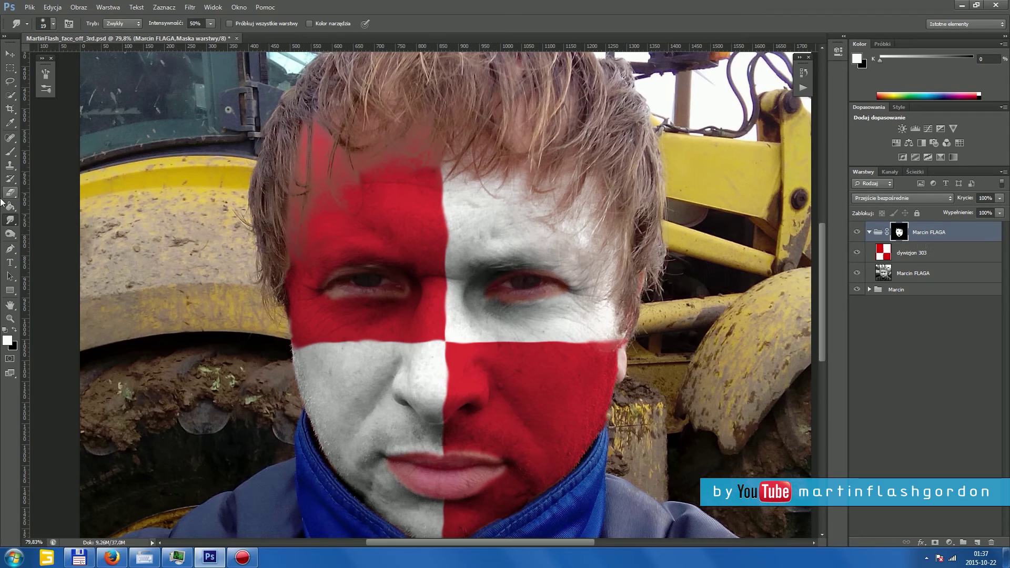
{"action": "left_click", "coordinate": [10, 152]}
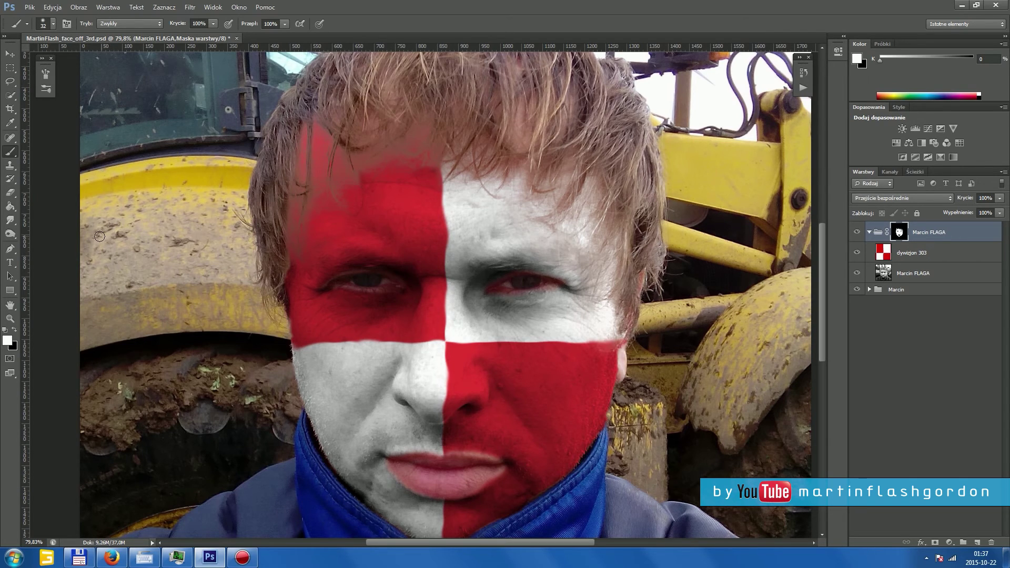
{"action": "left_click", "coordinate": [10, 221]}
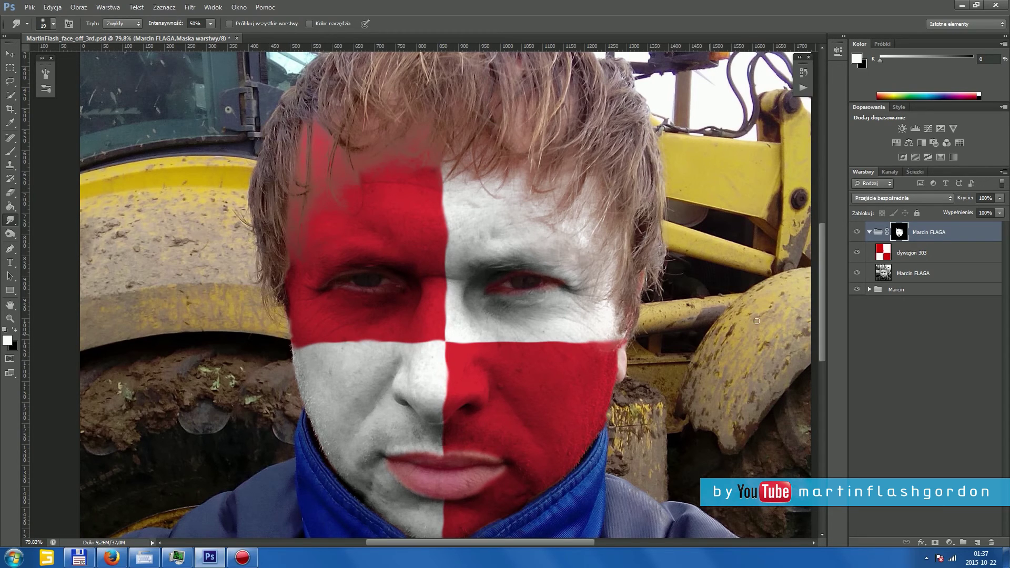
{"action": "left_click", "coordinate": [910, 253]}
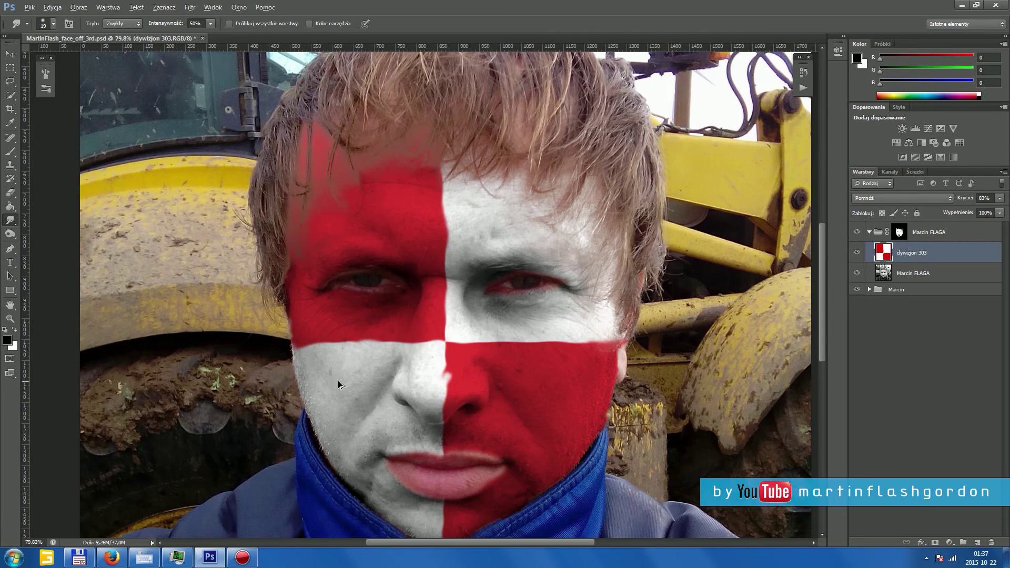
- Select the Marcin FLAGA group and shrink the smudge brush from 19 to 16 px
{"action": "key", "text": "alt+bracketright"}
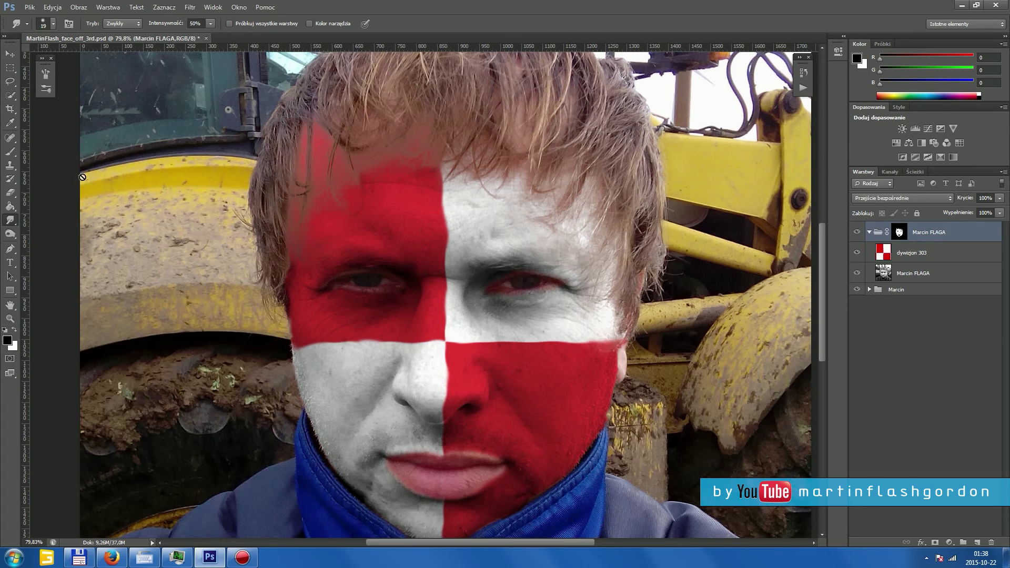
{"action": "left_click", "coordinate": [53, 22]}
{"action": "left_click_drag", "start_coordinate": [33, 55], "coordinate": [23, 56]}
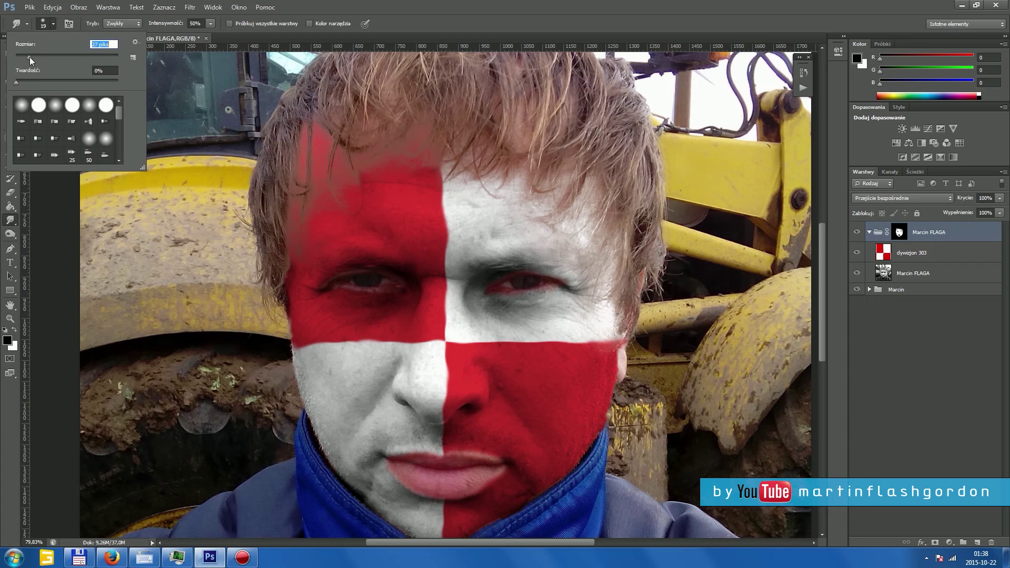
- Dismiss the group smudge warnings, reselect the dywizjon 303 layer and fit the image on screen
{"action": "left_click", "coordinate": [445, 374]}
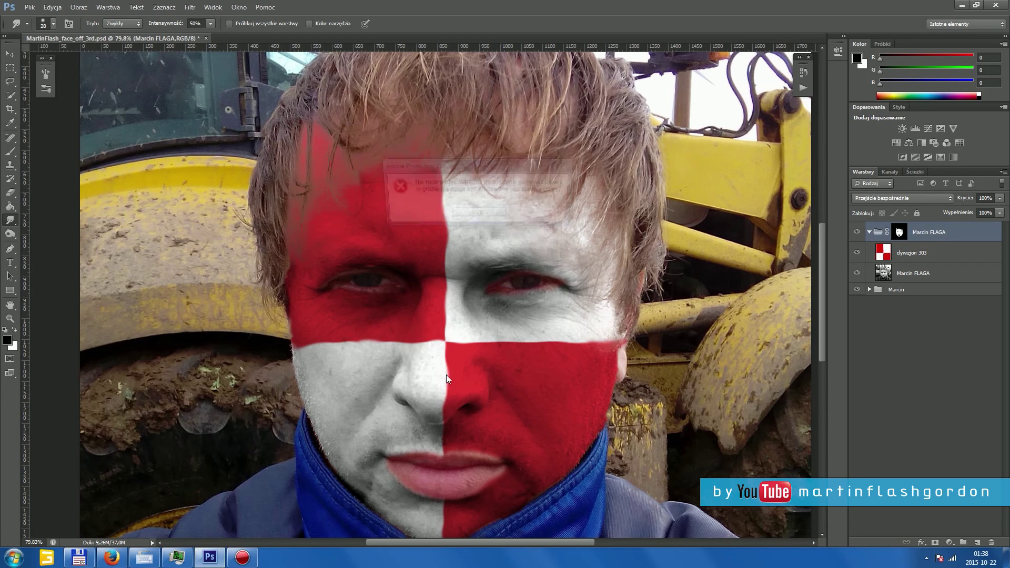
{"action": "left_click", "coordinate": [483, 222]}
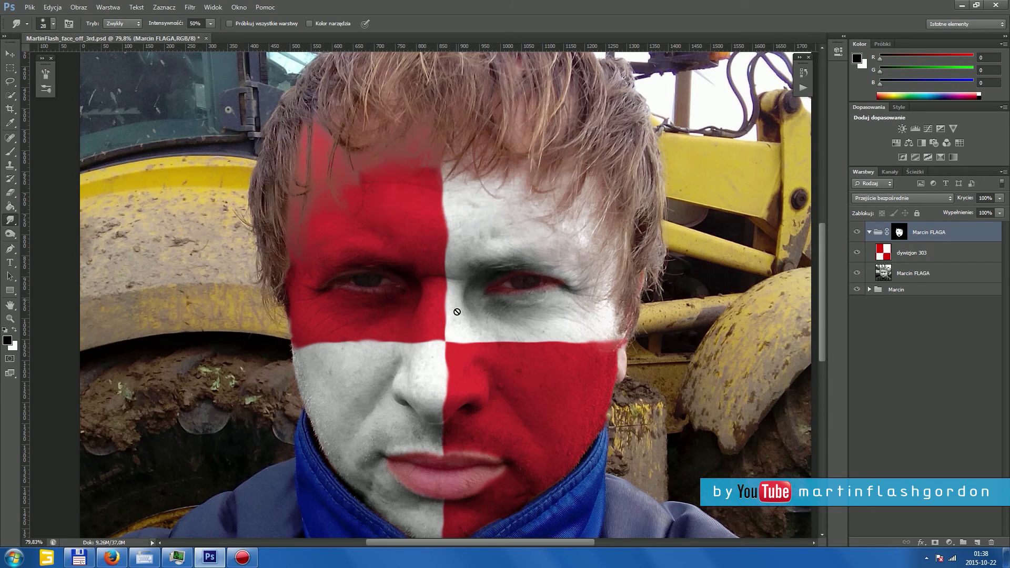
{"action": "left_click", "coordinate": [448, 378]}
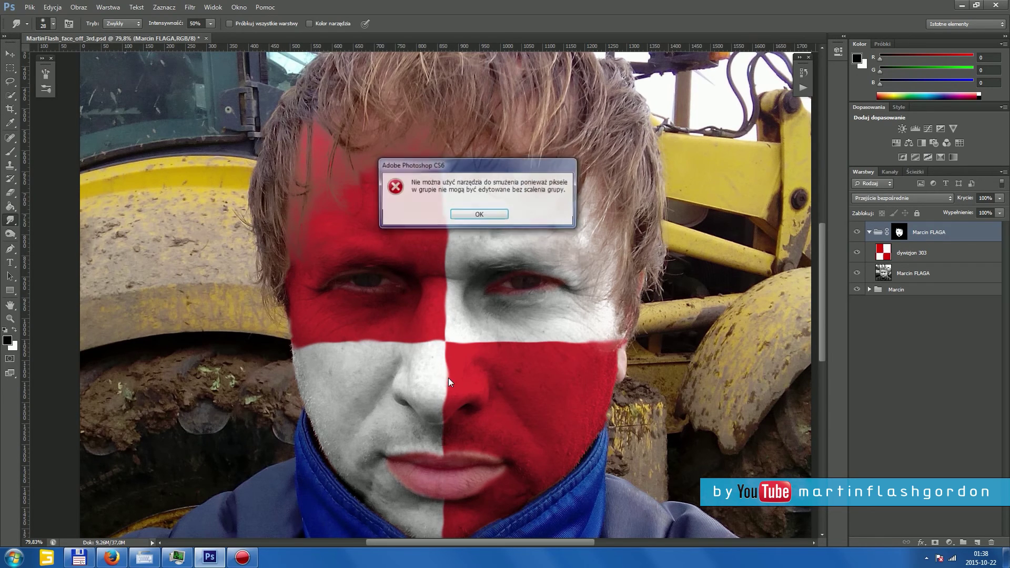
{"action": "left_click", "coordinate": [479, 214]}
{"action": "left_click", "coordinate": [912, 257]}
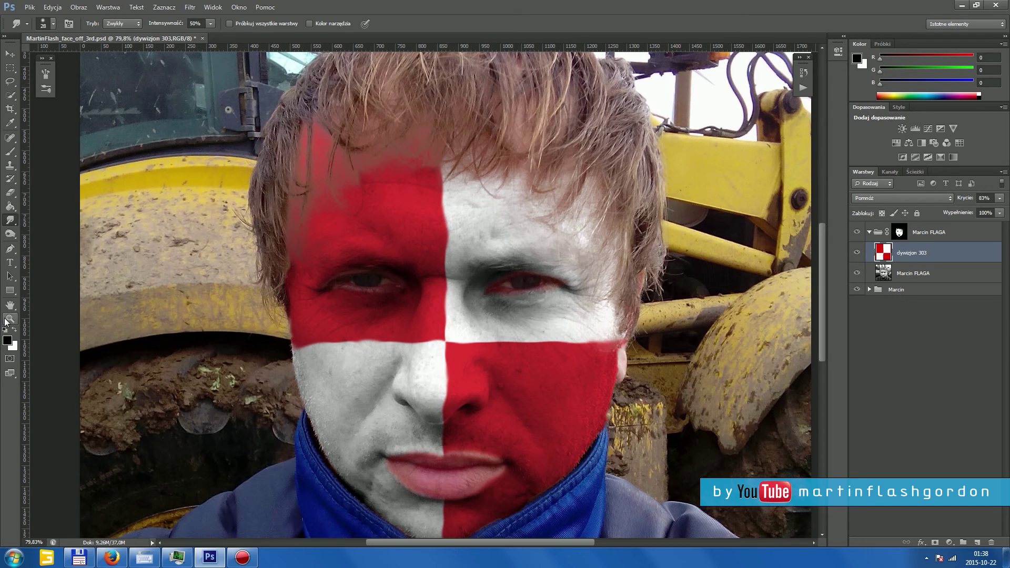
{"action": "left_click", "coordinate": [9, 319]}
{"action": "key", "text": "ctrl+0"}
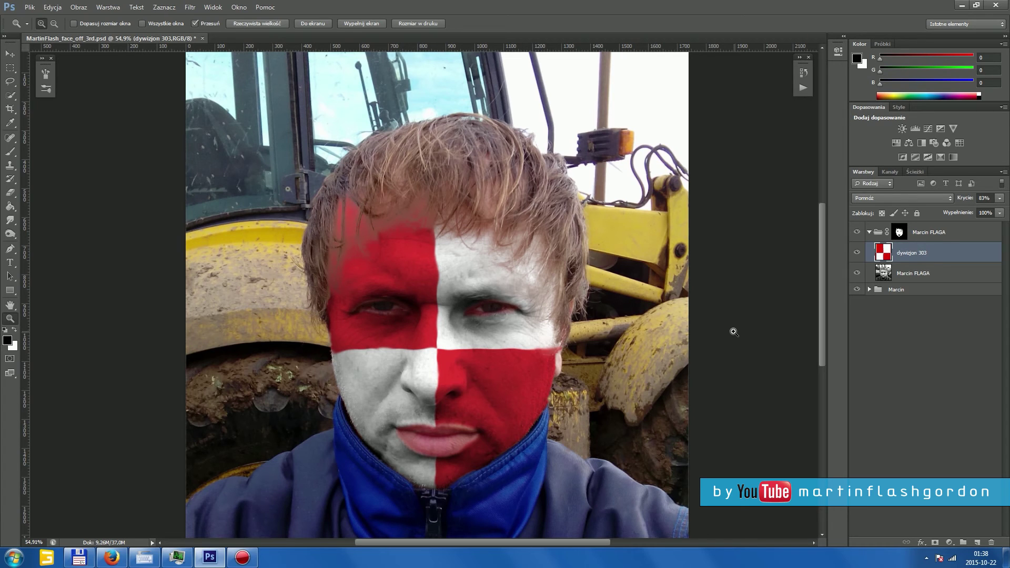
- Zoom out with the Zoom tool to about 44% so the whole portrait shows
{"action": "left_click", "coordinate": [559, 345], "text": "alt"}
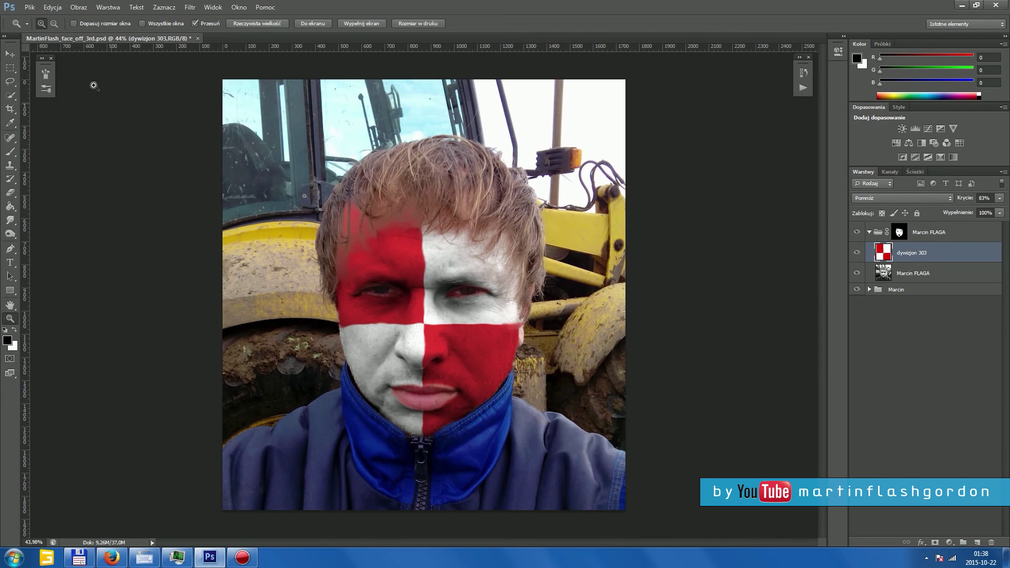
- Place the 'stal' crest image as a new layer and hide the dywizjon 303 layer
{"action": "left_click", "coordinate": [30, 8]}
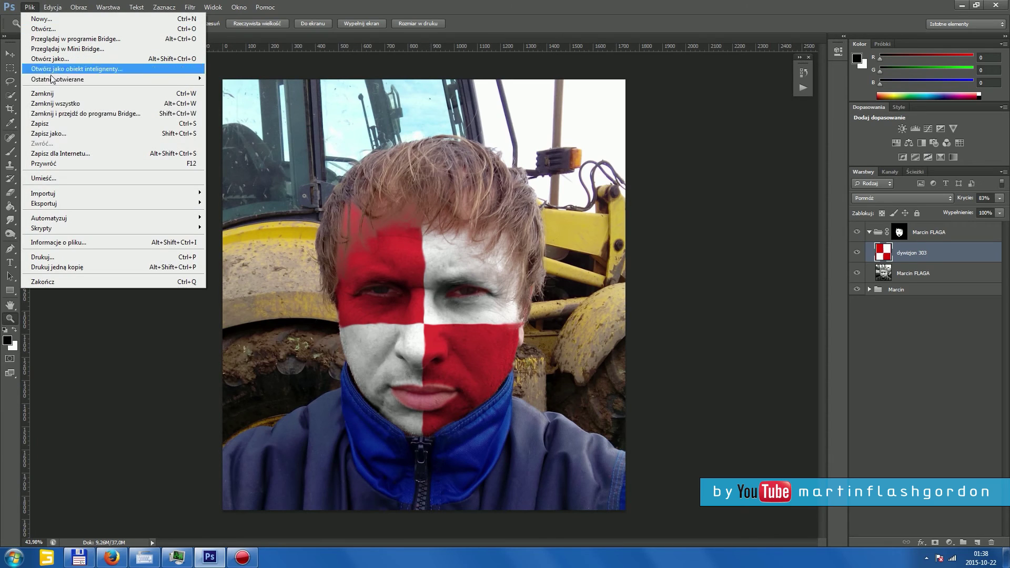
{"action": "left_click", "coordinate": [56, 178]}
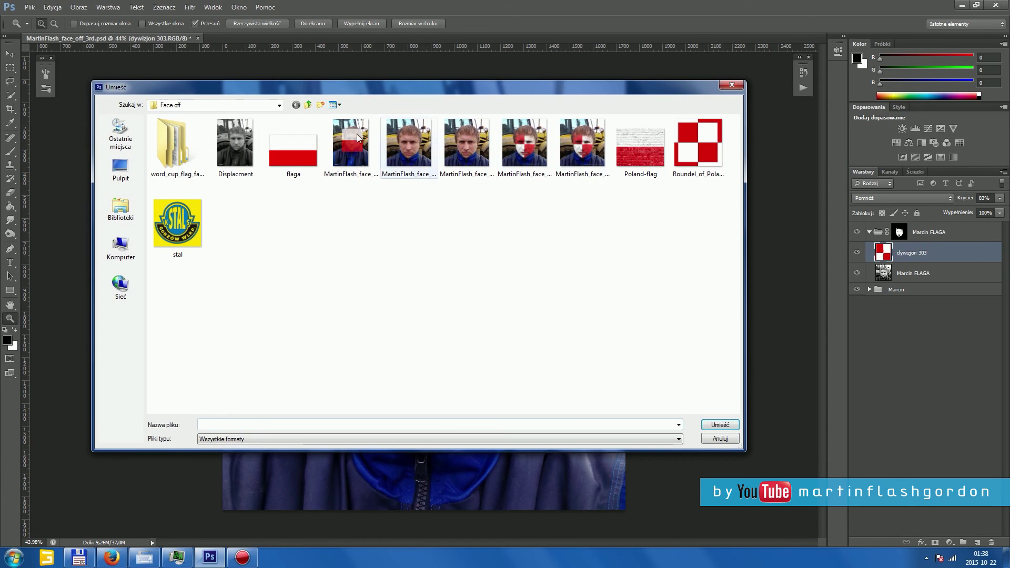
{"action": "left_click", "coordinate": [191, 230]}
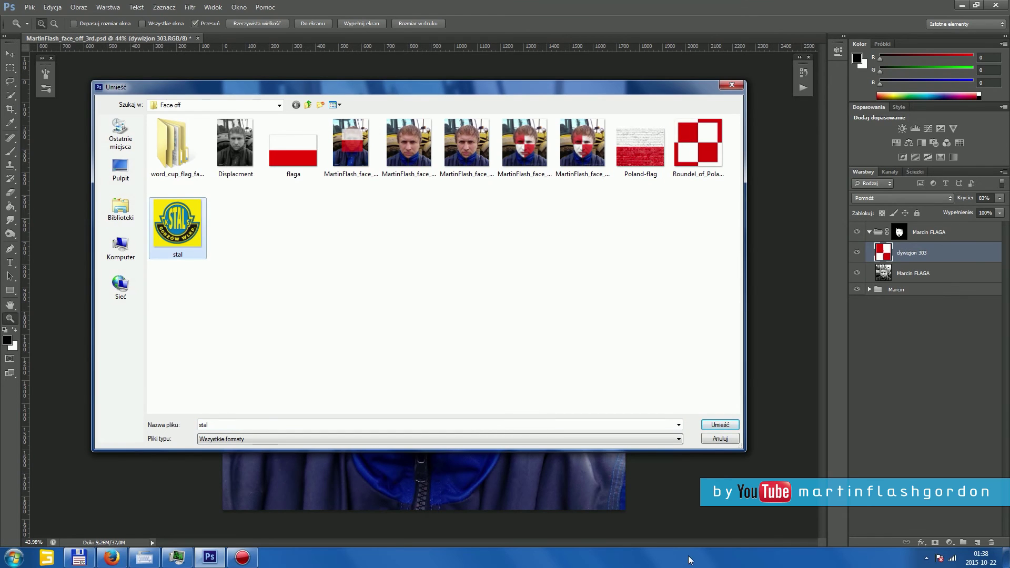
{"action": "left_click", "coordinate": [720, 425]}
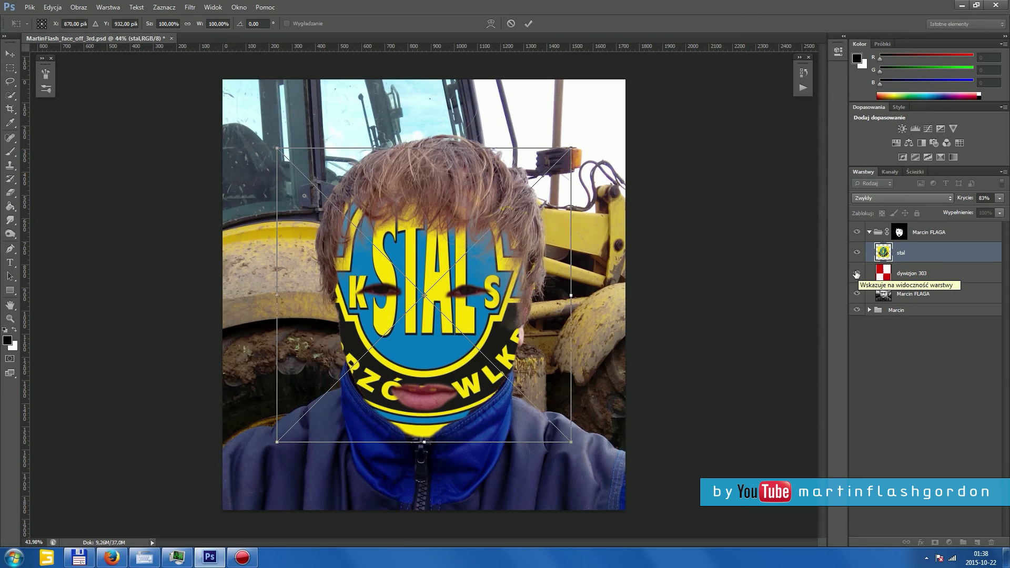
{"action": "key", "text": "z"}
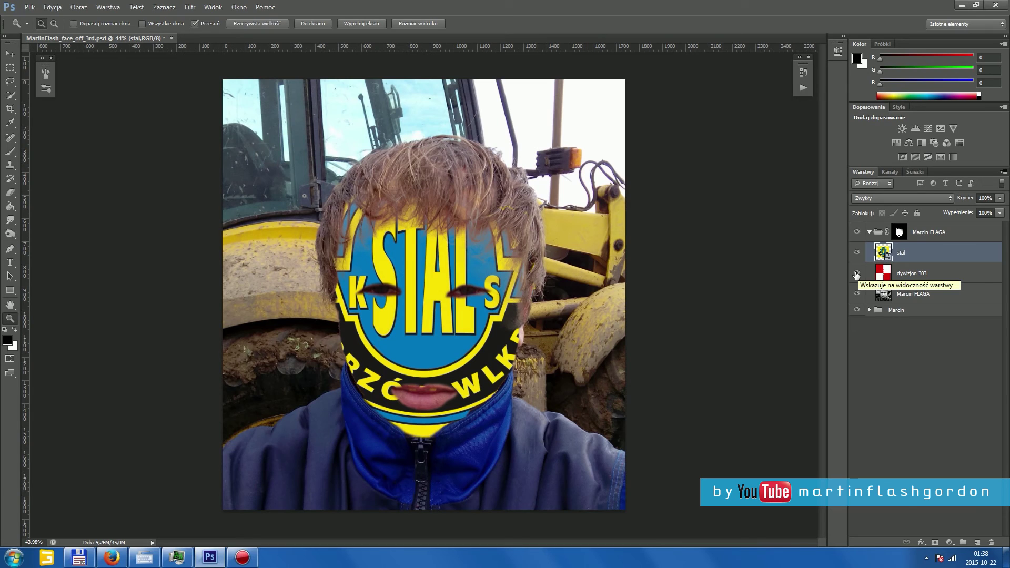
{"action": "left_click", "coordinate": [857, 273]}
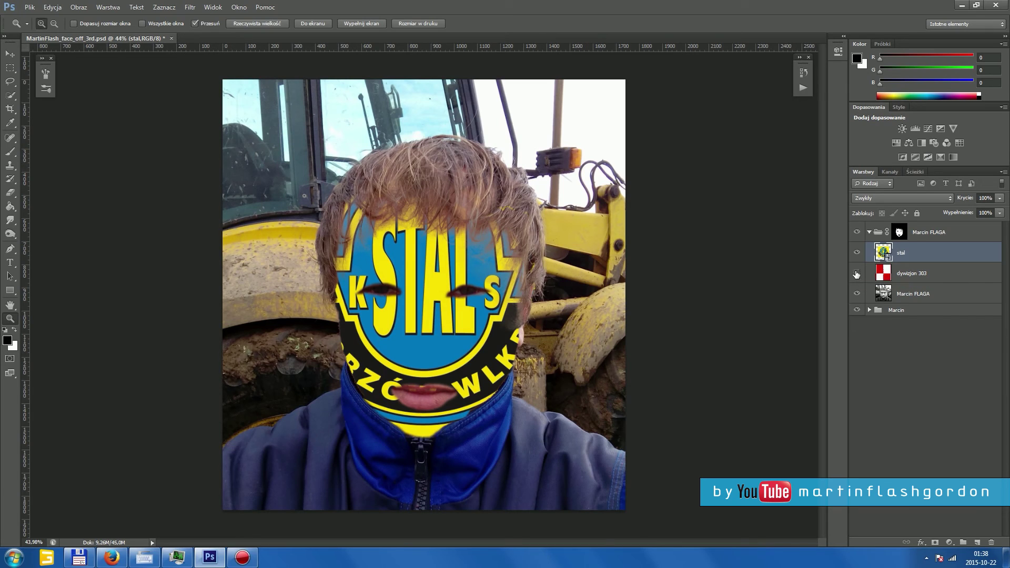
- Undo the accidental group move and put the 'stal' layer above the Marcin FLAGA group
{"action": "left_click", "coordinate": [7, 57]}
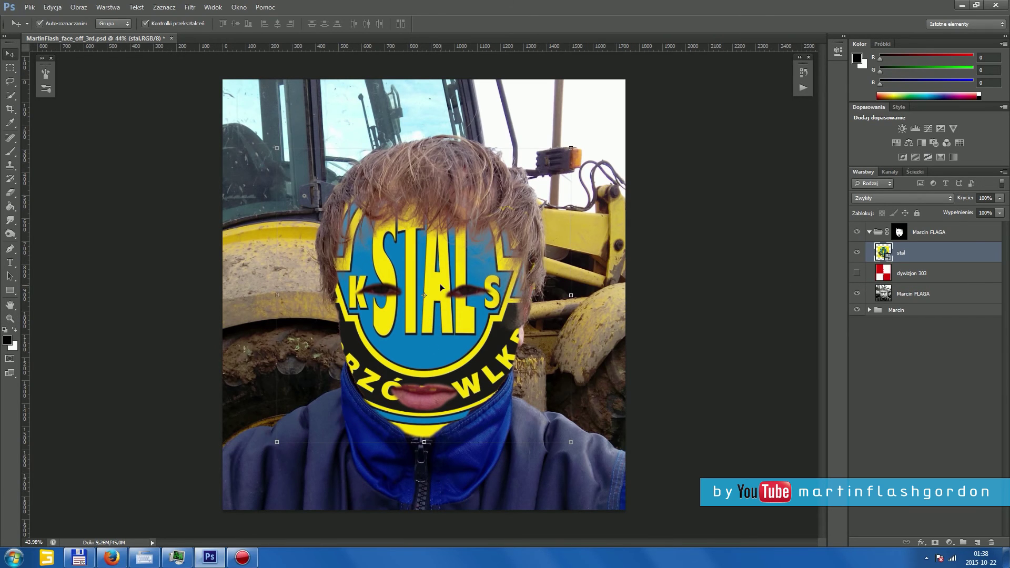
{"action": "left_click_drag", "start_coordinate": [440, 285], "coordinate": [436, 317]}
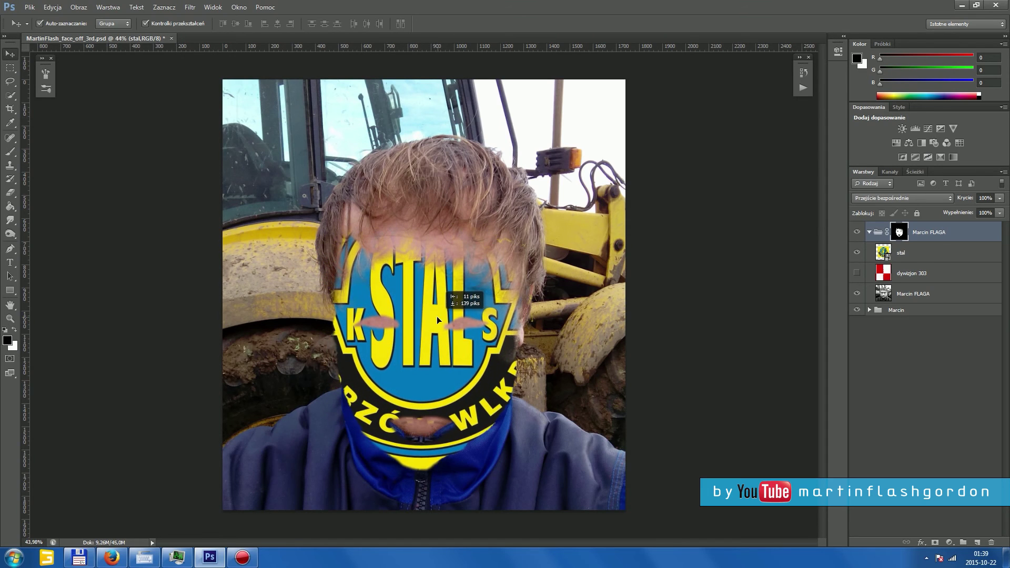
{"action": "left_click_drag", "start_coordinate": [437, 317], "coordinate": [405, 328]}
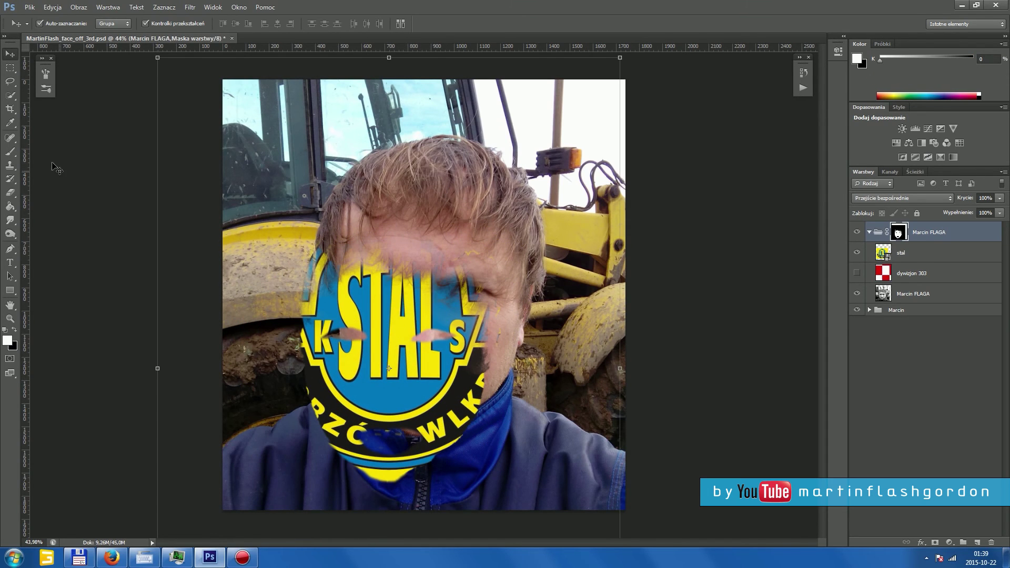
{"action": "left_click", "coordinate": [52, 8]}
{"action": "left_click", "coordinate": [69, 37]}
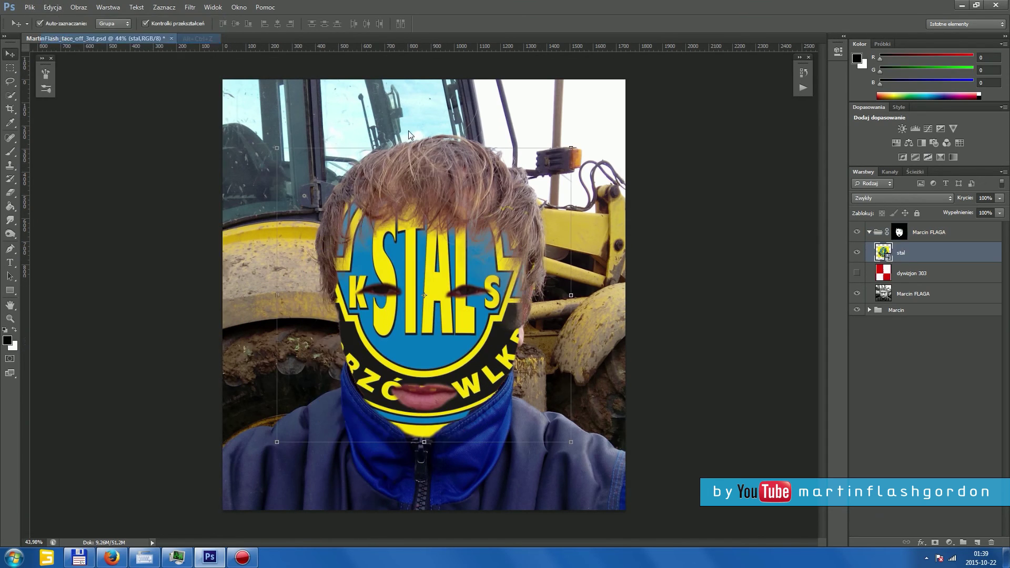
{"action": "left_click_drag", "start_coordinate": [898, 255], "coordinate": [900, 222]}
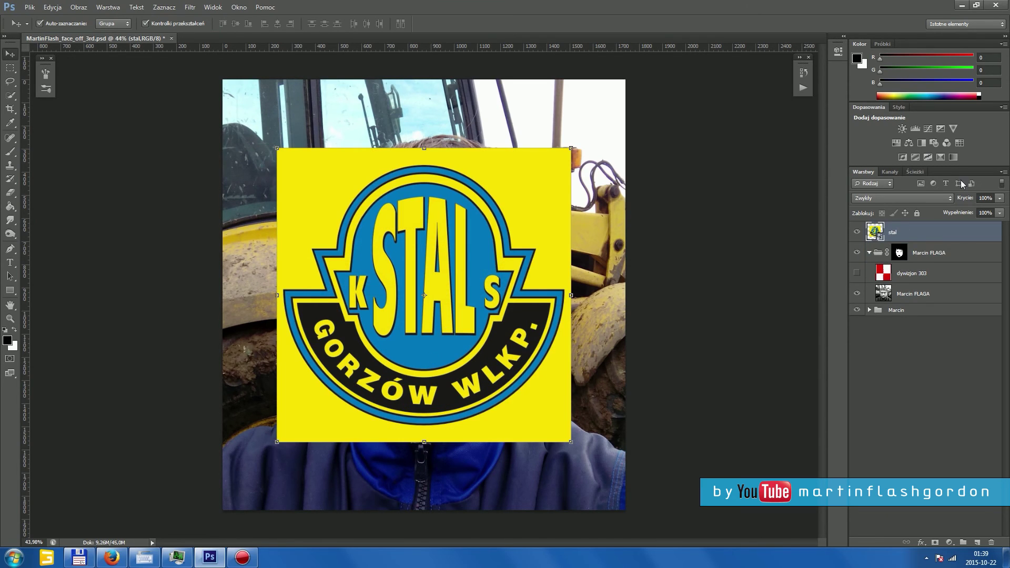
- Set the stal crest to 29% opacity, rotate it about -13.7° and fit it over the face
{"action": "left_click", "coordinate": [999, 199]}
{"action": "left_click_drag", "start_coordinate": [996, 214], "coordinate": [964, 211]}
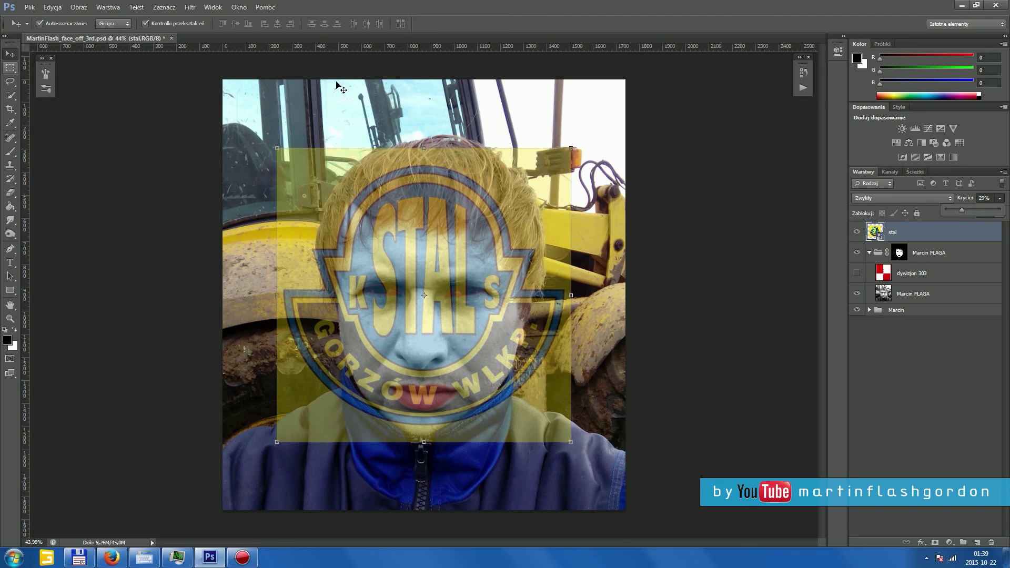
{"action": "left_click_drag", "start_coordinate": [424, 141], "coordinate": [392, 141]}
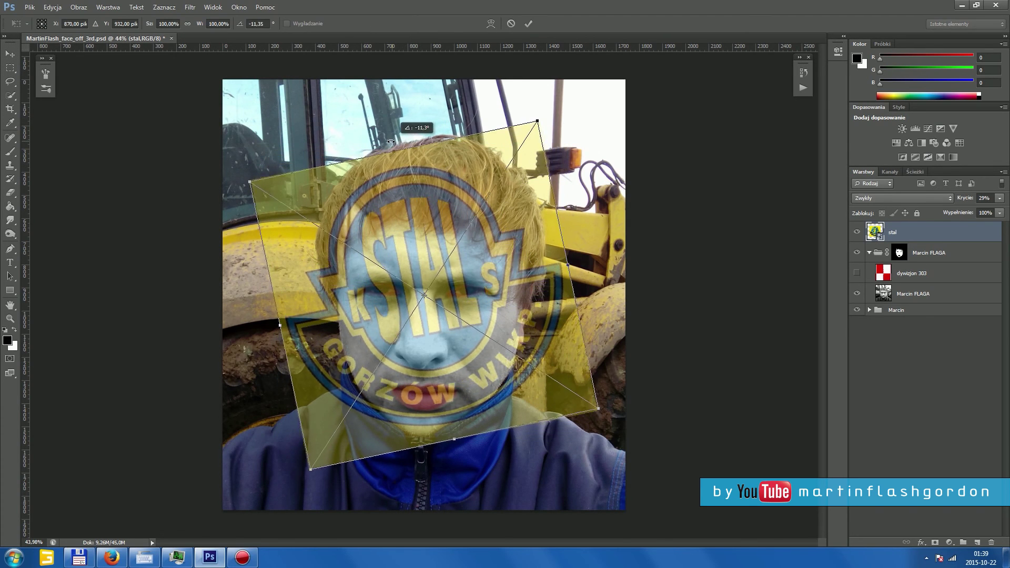
{"action": "left_click_drag", "start_coordinate": [436, 189], "coordinate": [428, 249]}
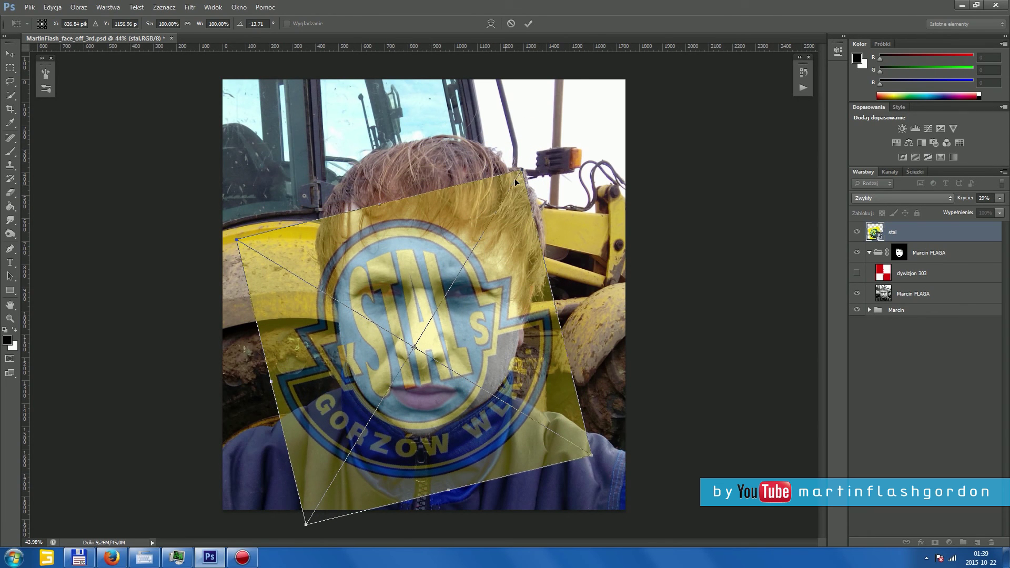
{"action": "left_click_drag", "start_coordinate": [525, 166], "coordinate": [468, 254]}
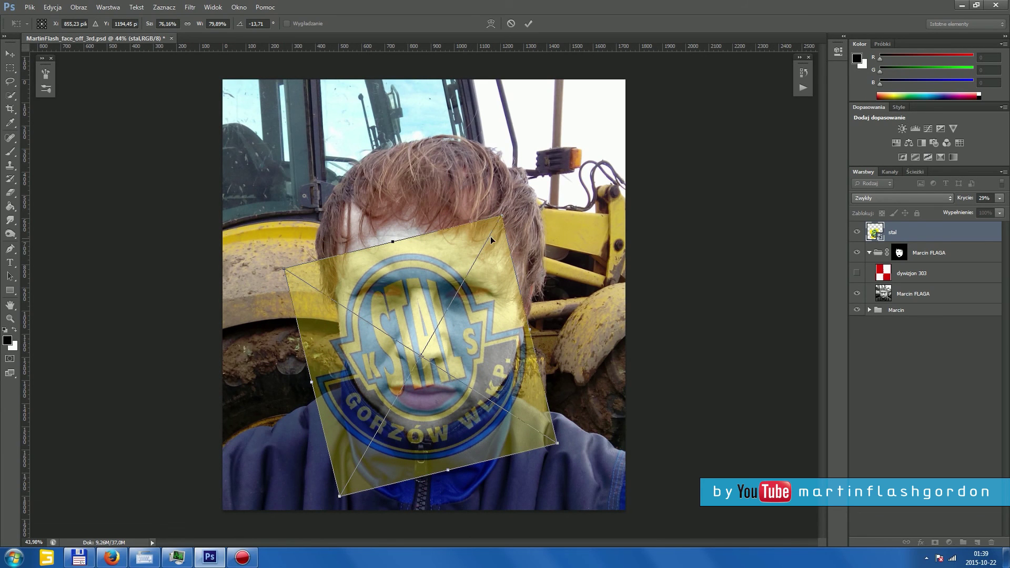
{"action": "left_click_drag", "start_coordinate": [506, 214], "coordinate": [552, 142]}
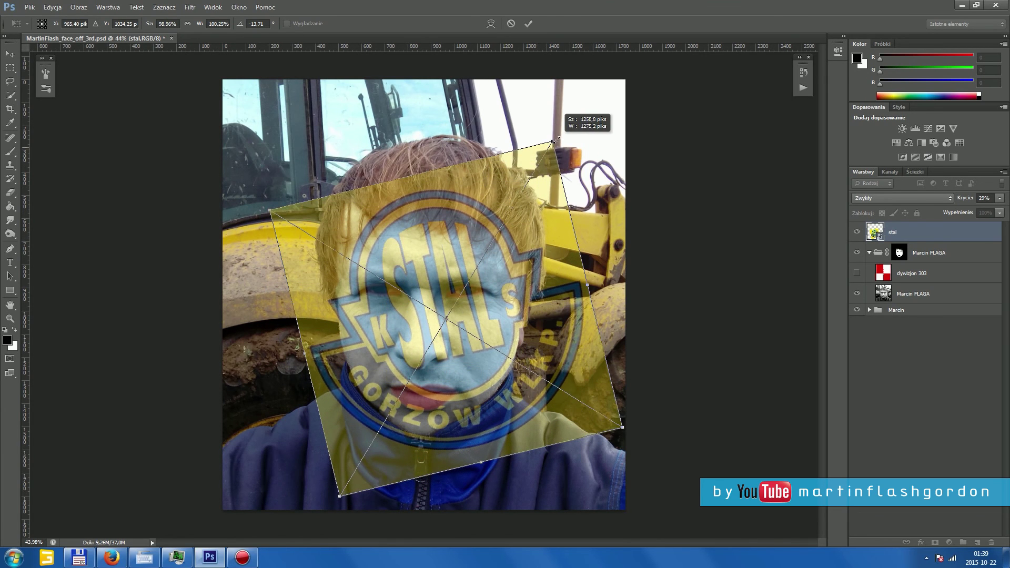
{"action": "left_click_drag", "start_coordinate": [474, 212], "coordinate": [466, 213]}
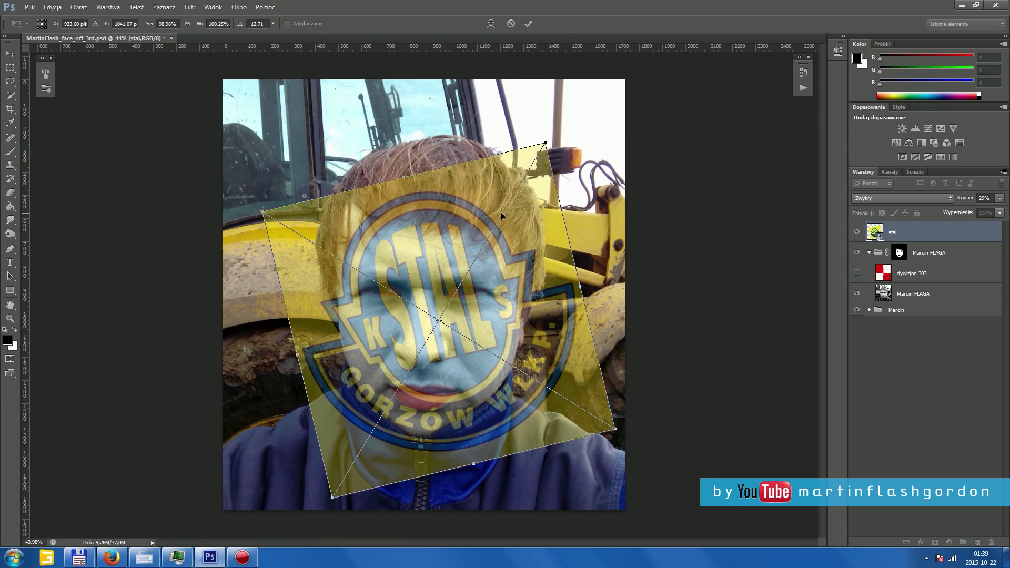
{"action": "key", "text": "Return"}
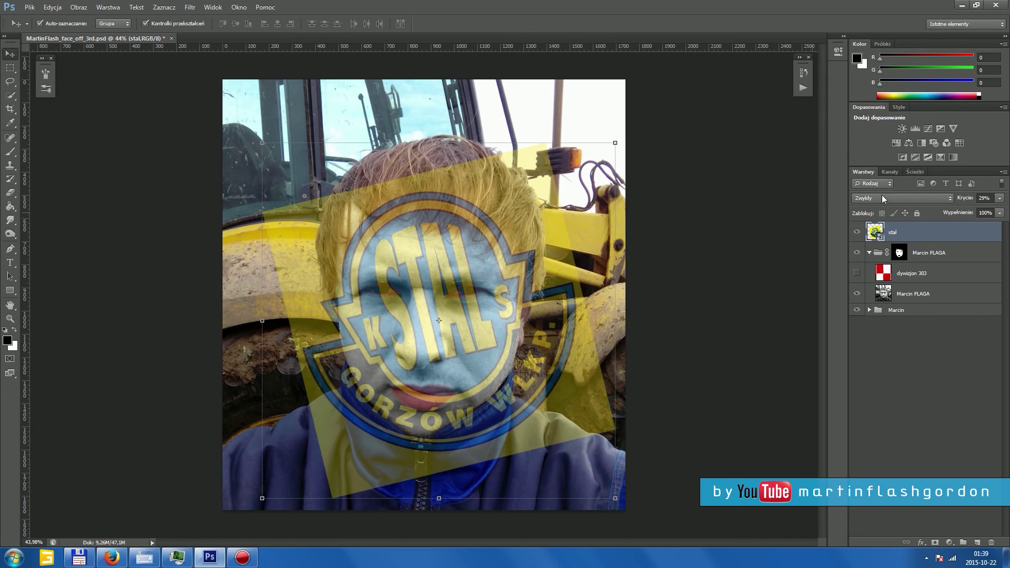
- Move the stal layer into the Marcin FLAGA group at 100% opacity in Multiply mode
{"action": "left_click_drag", "start_coordinate": [900, 232], "coordinate": [903, 254]}
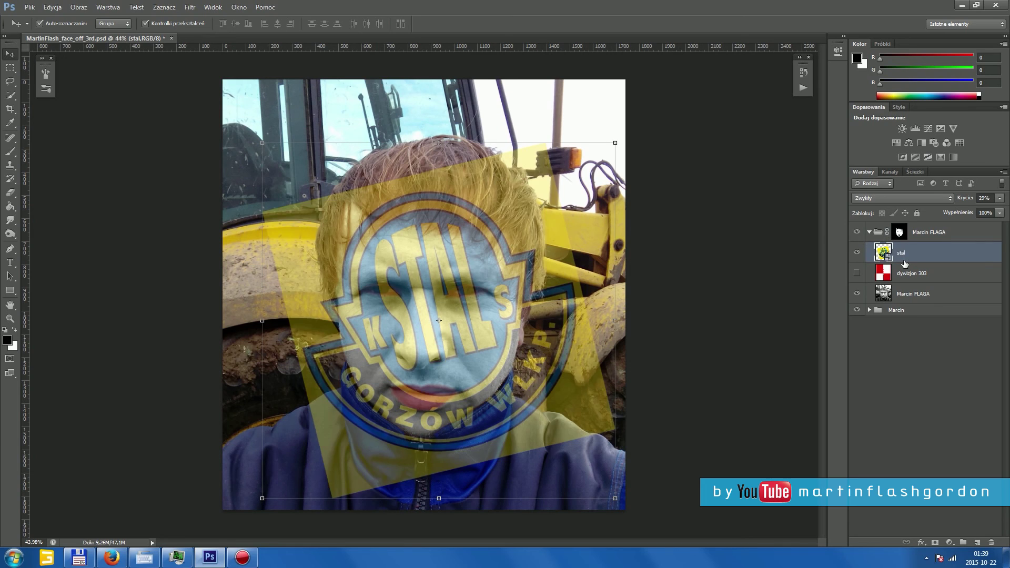
{"action": "left_click", "coordinate": [999, 199]}
{"action": "left_click_drag", "start_coordinate": [1004, 210], "coordinate": [1009, 210]}
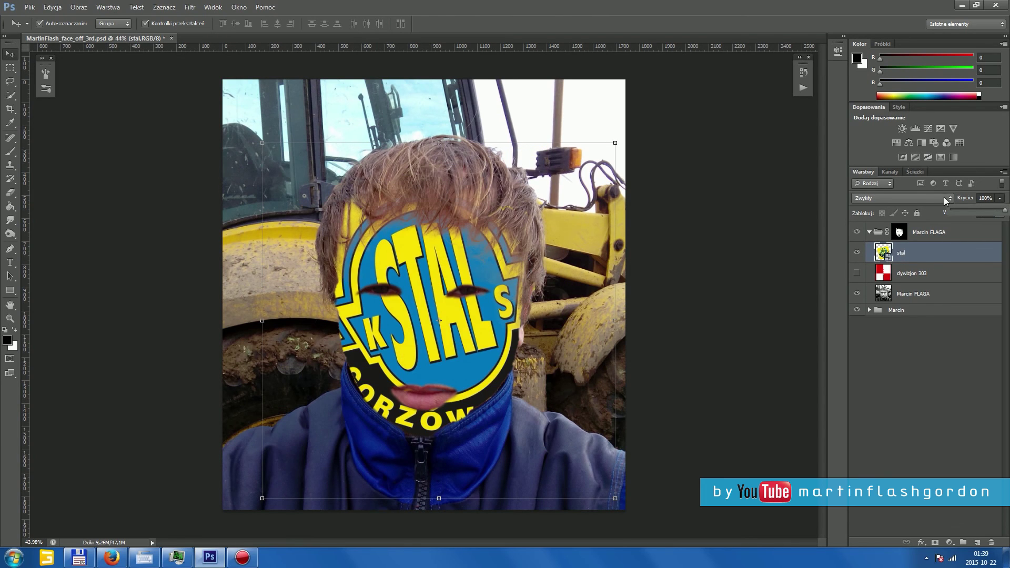
{"action": "left_click", "coordinate": [899, 198]}
{"action": "left_click", "coordinate": [884, 244]}
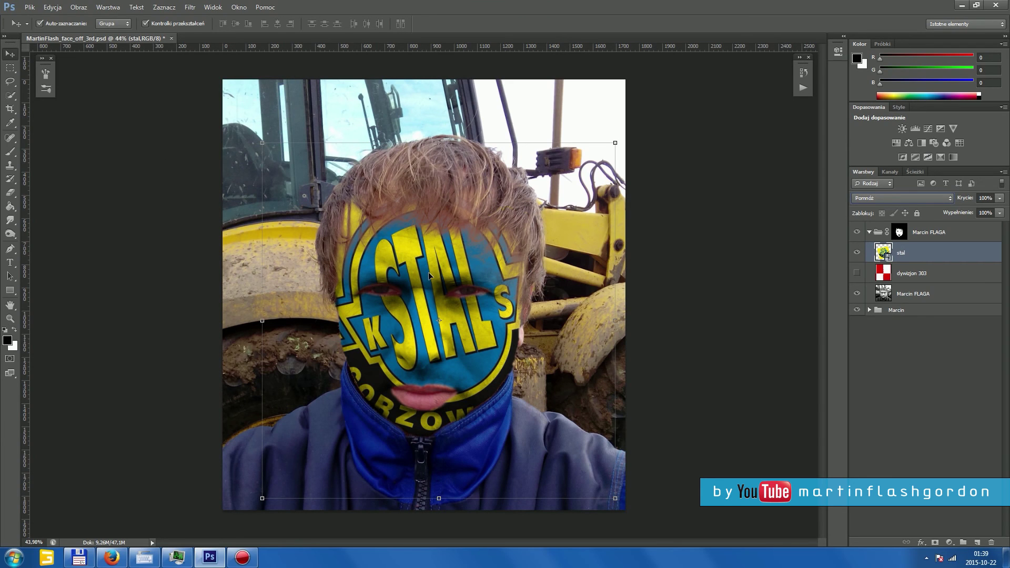
- Preview other darkening blend modes, settle on Multiply, and keep the stal layer selected
{"action": "key", "text": "shift+minus"}
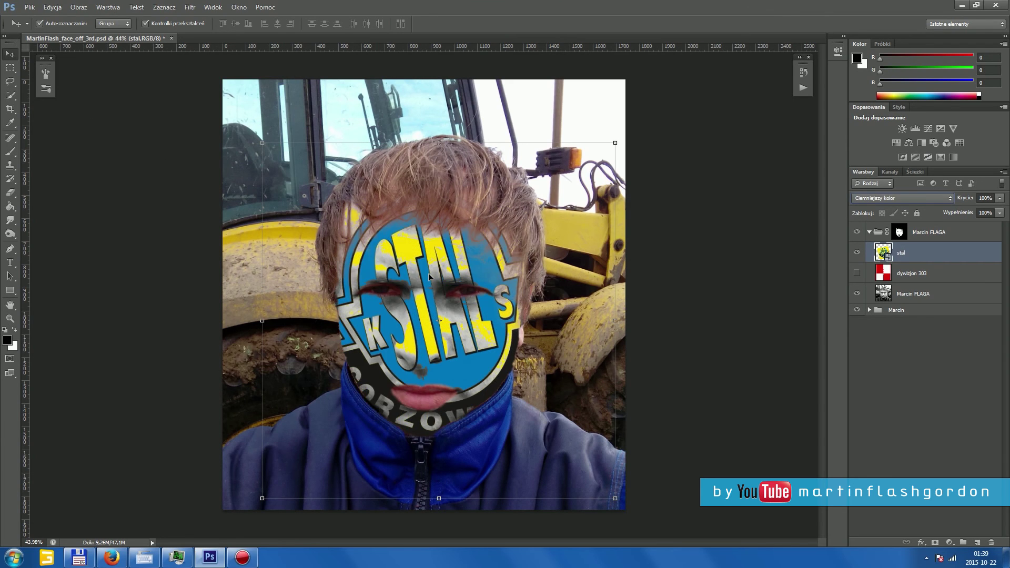
{"action": "key", "text": "shift+plus"}
{"action": "key", "text": "shift+plus"}
{"action": "key", "text": "shift+minus"}
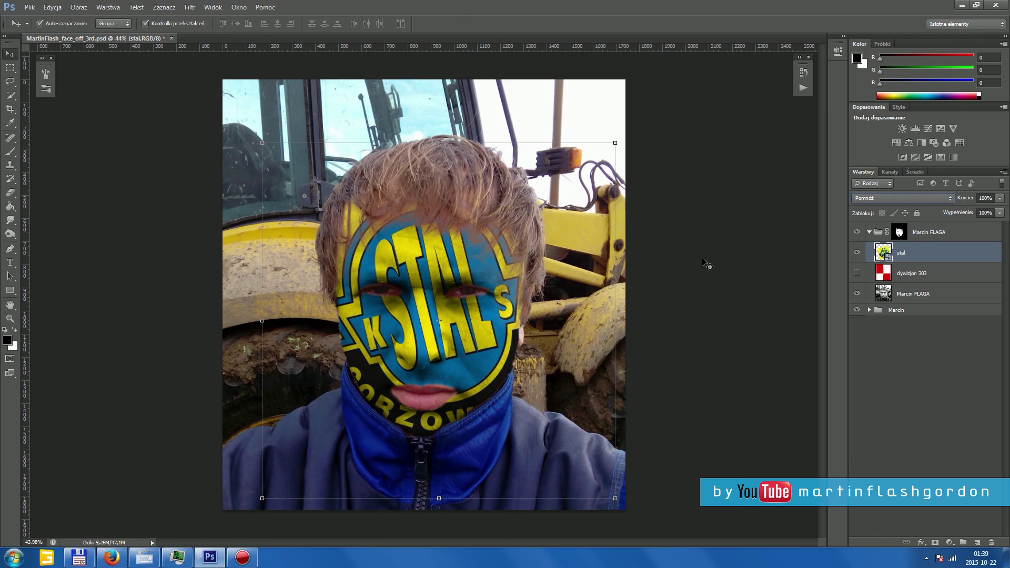
{"action": "left_click", "coordinate": [911, 273]}
{"action": "left_click", "coordinate": [901, 253]}
- Nudge the stal crest down and to the left across the face
{"action": "key", "text": "shift+Down"}
{"action": "key", "text": "shift+Down"}
{"action": "key", "text": "shift+Down"}
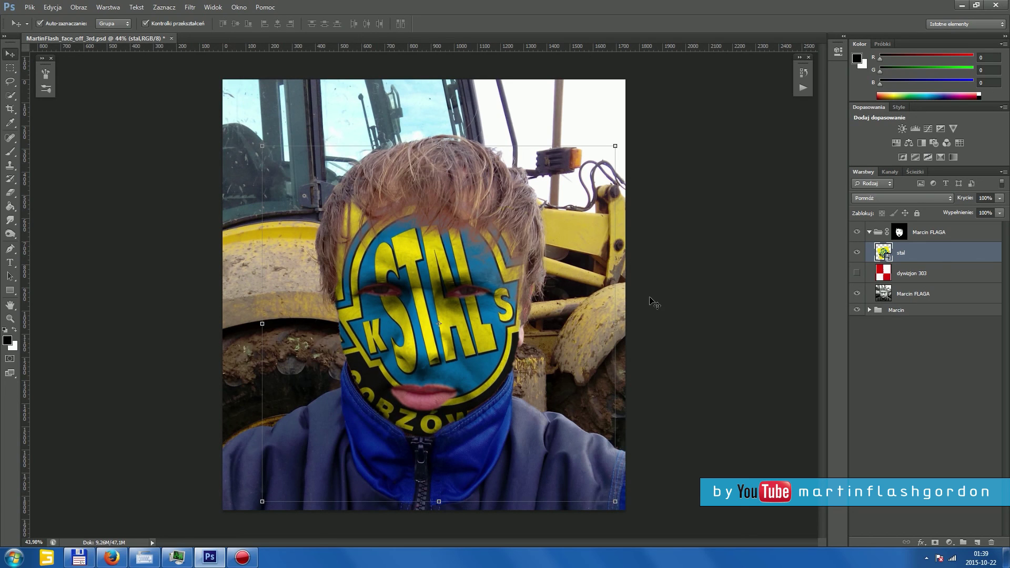
{"action": "key", "text": "shift+Down"}
{"action": "left_click_drag", "start_coordinate": [651, 299], "coordinate": [652, 302]}
{"action": "key", "text": "shift+Left"}
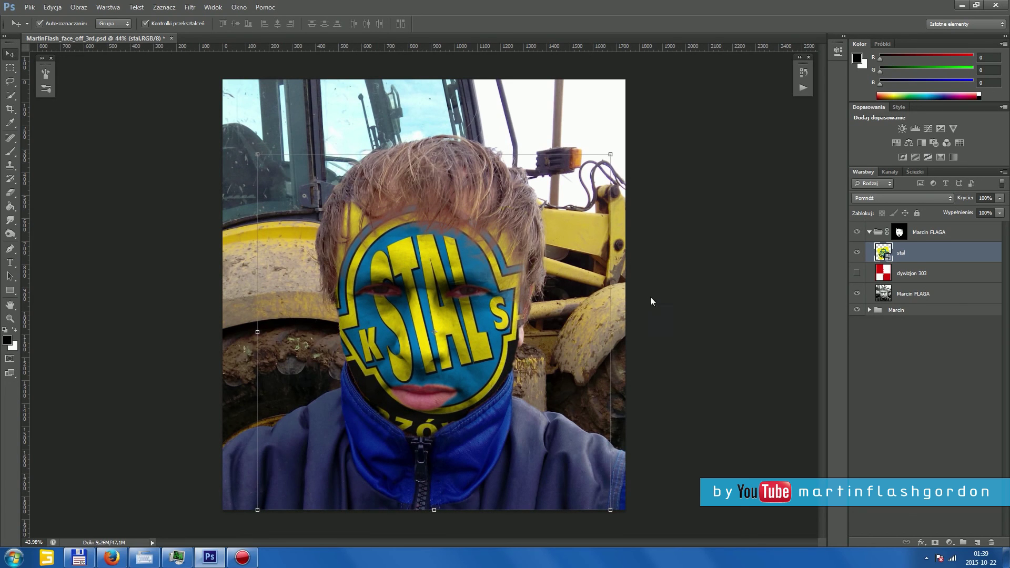
{"action": "key", "text": "shift+Left"}
{"action": "key", "text": "Left"}
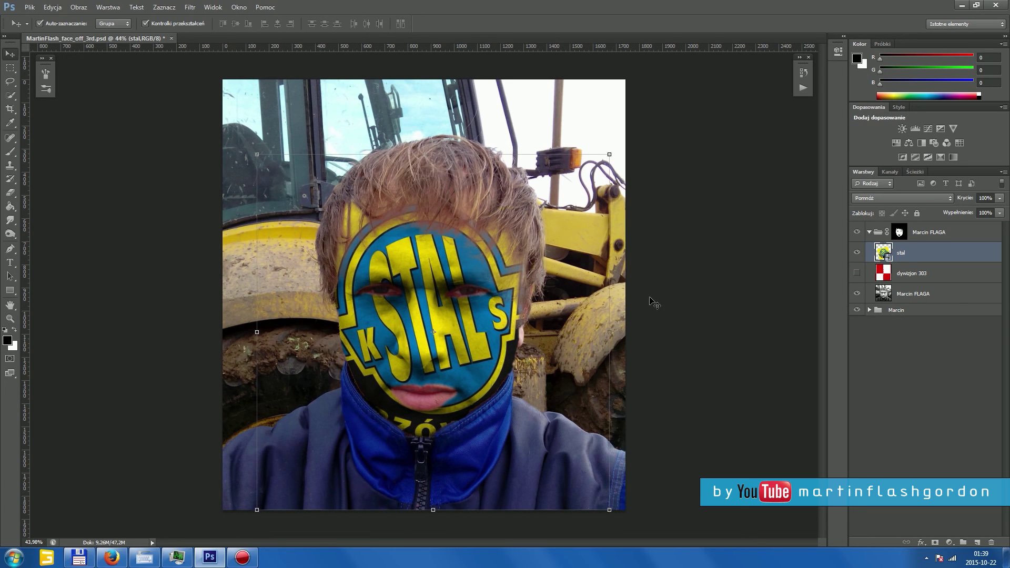
{"action": "key", "text": "Down"}
{"action": "key", "text": "Left"}
{"action": "key", "text": "Down"}
{"action": "key", "text": "Down"}
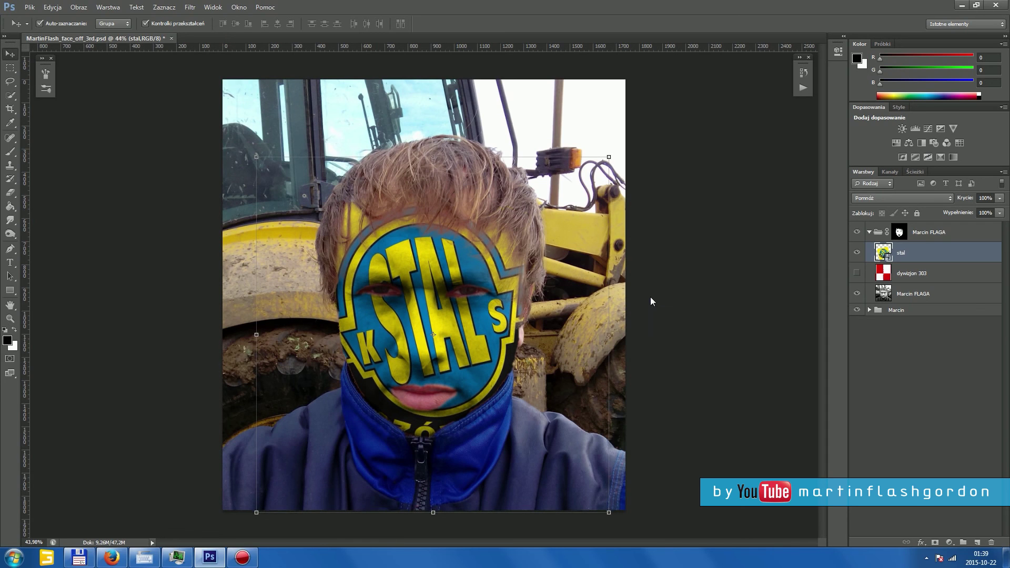
{"action": "key", "text": "shift+Down"}
{"action": "key", "text": "shift+Down"}
{"action": "key", "text": "shift+Down"}
{"action": "key", "text": "Left"}
{"action": "key", "text": "Left"}
{"action": "key", "text": "shift+Left"}
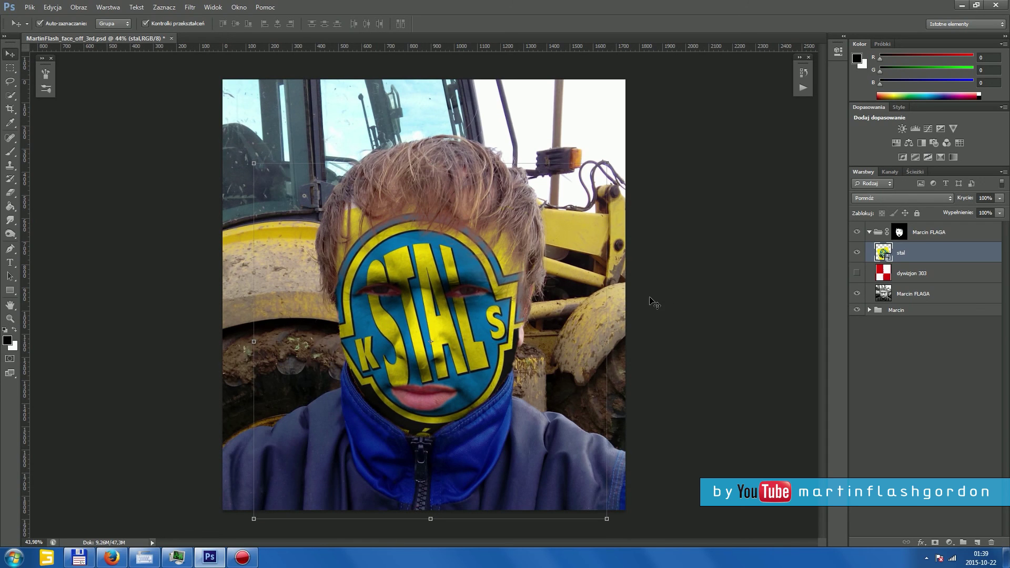
{"action": "key", "text": "shift+Left"}
{"action": "key", "text": "Down"}
{"action": "key", "text": "shift+Left"}
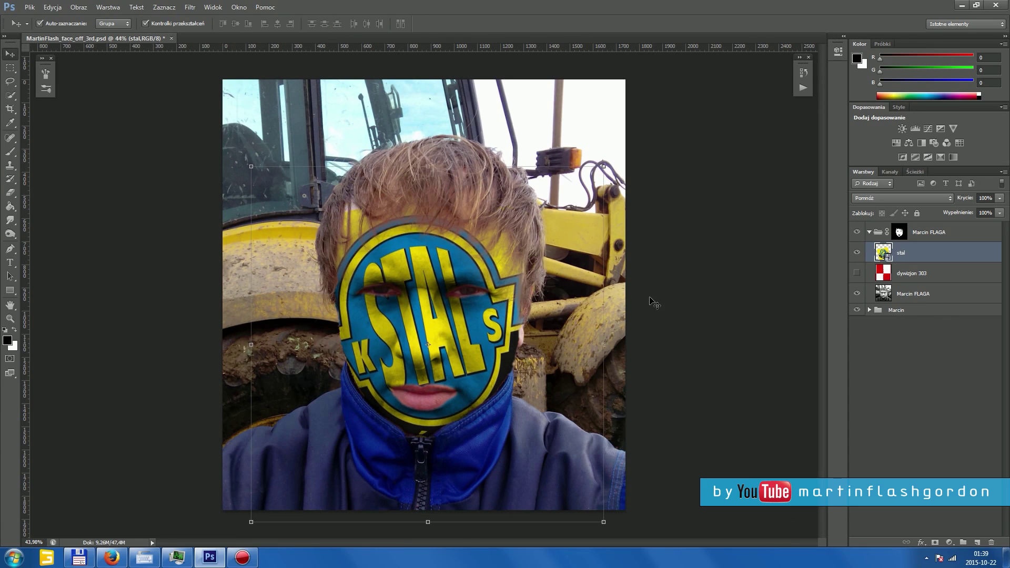
{"action": "key", "text": "shift+Down"}
{"action": "key", "text": "shift+Down"}
{"action": "key", "text": "Down"}
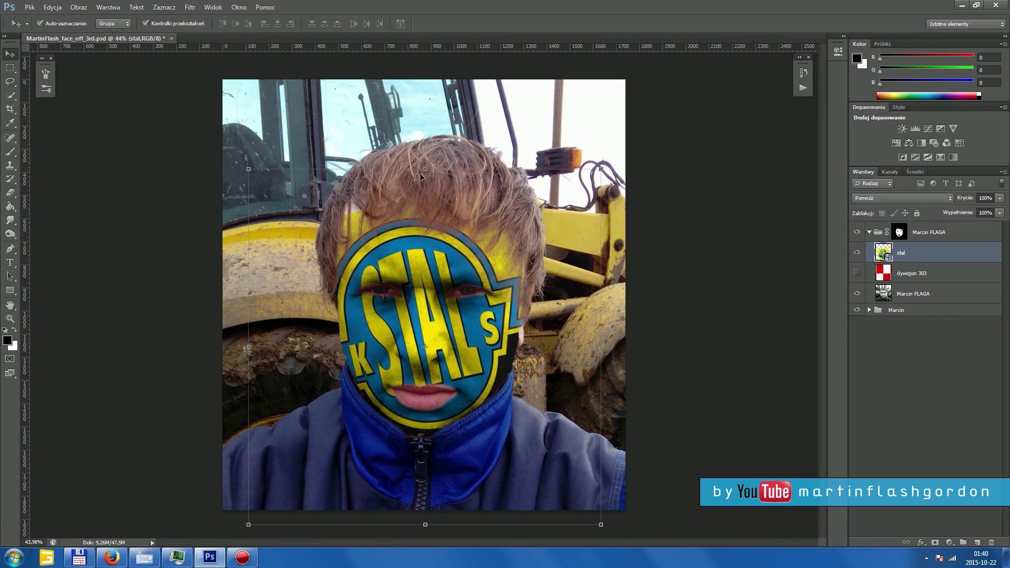
- Rotate the crest about -14° to match the head tilt and commit the transform
{"action": "left_click_drag", "start_coordinate": [426, 168], "coordinate": [391, 188]}
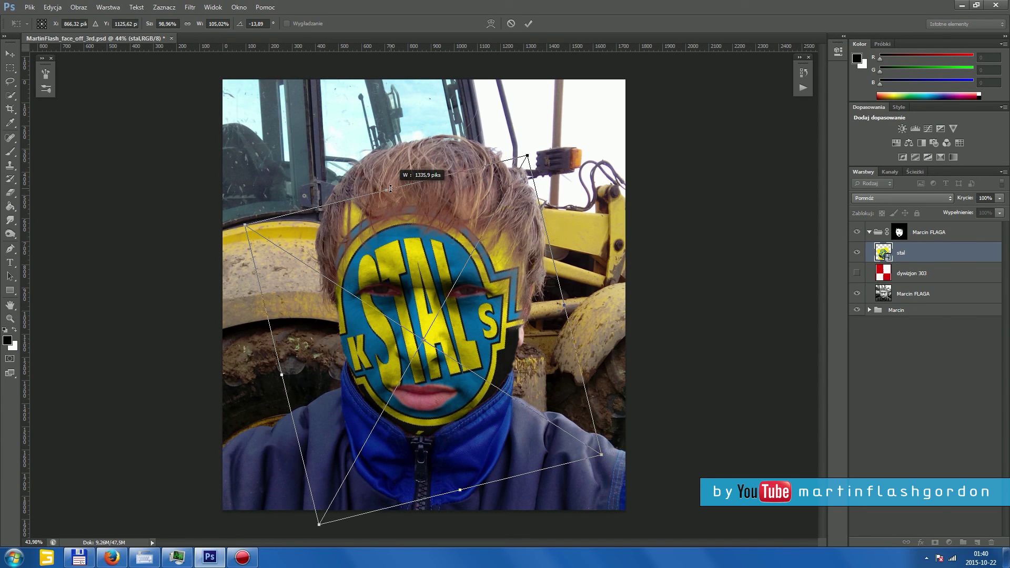
{"action": "key", "text": "Return"}
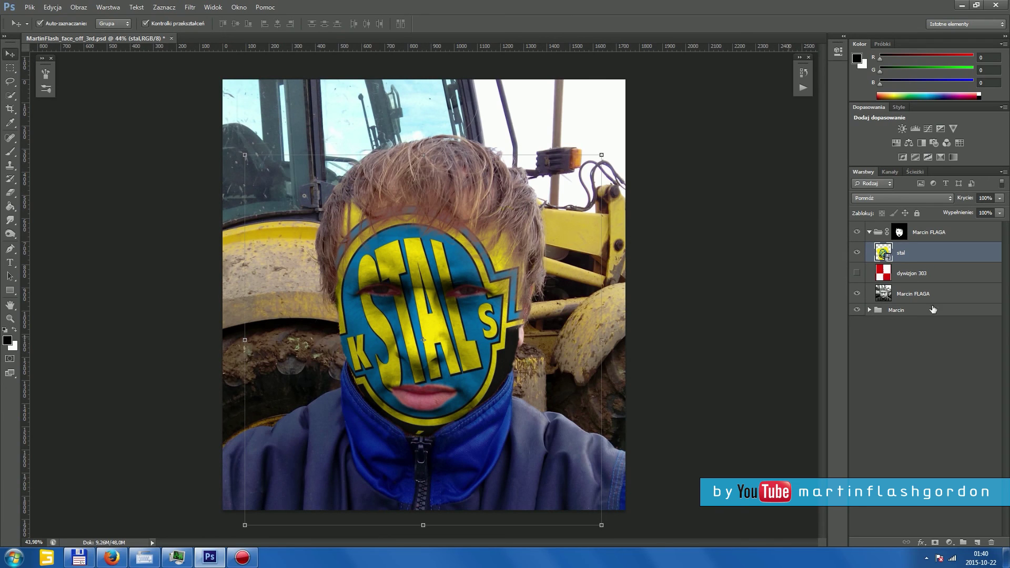
{"action": "left_click", "coordinate": [929, 232]}
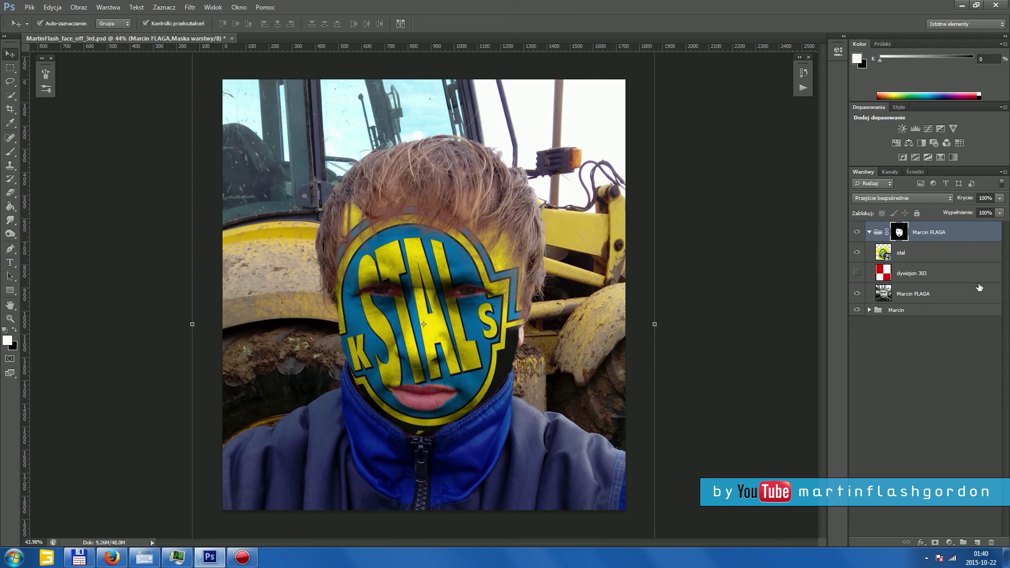
{"action": "left_click", "coordinate": [927, 297]}
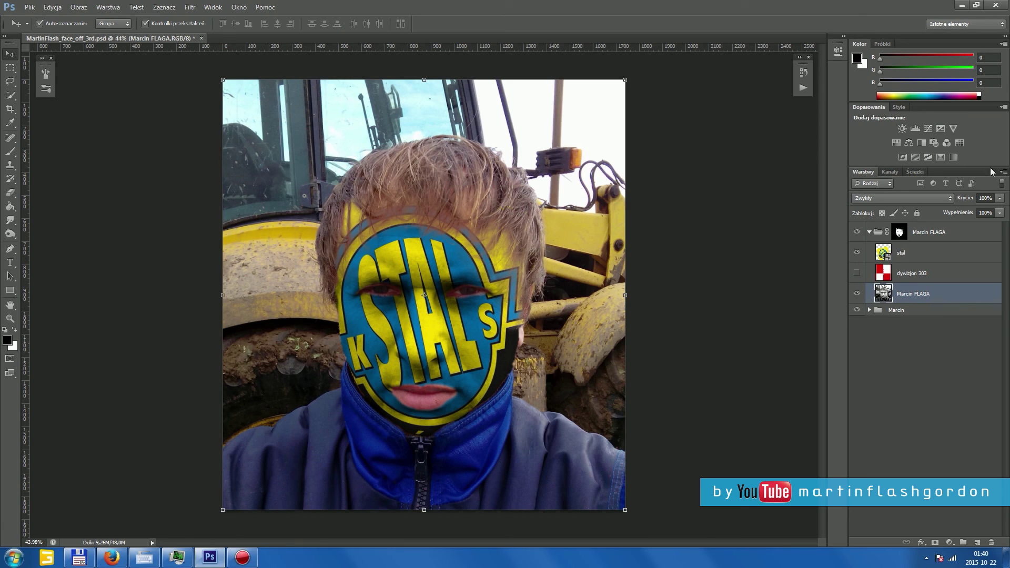
{"action": "left_click", "coordinate": [1001, 198]}
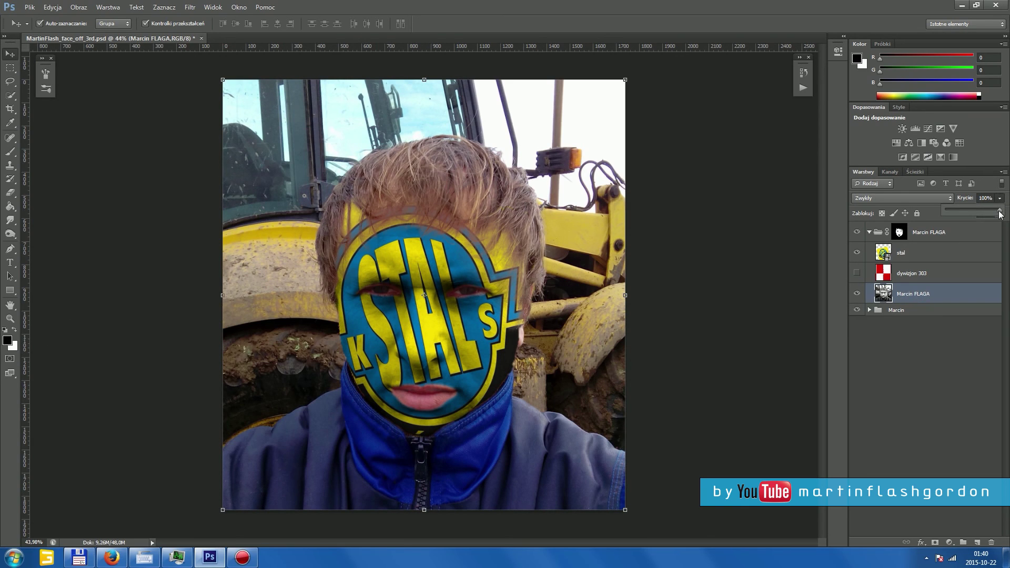
{"action": "left_click_drag", "start_coordinate": [1000, 211], "coordinate": [960, 210]}
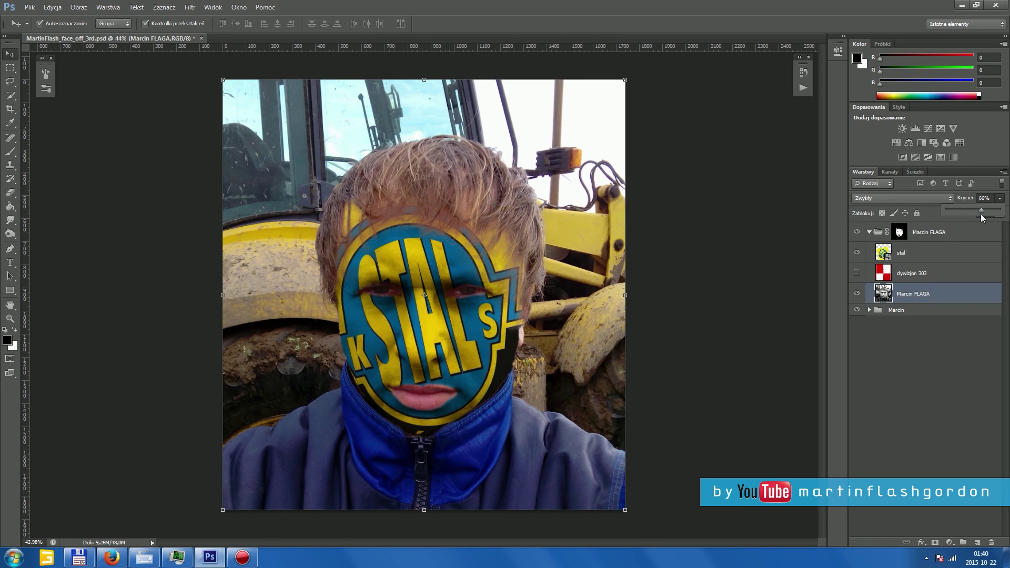
{"action": "left_click", "coordinate": [658, 227]}
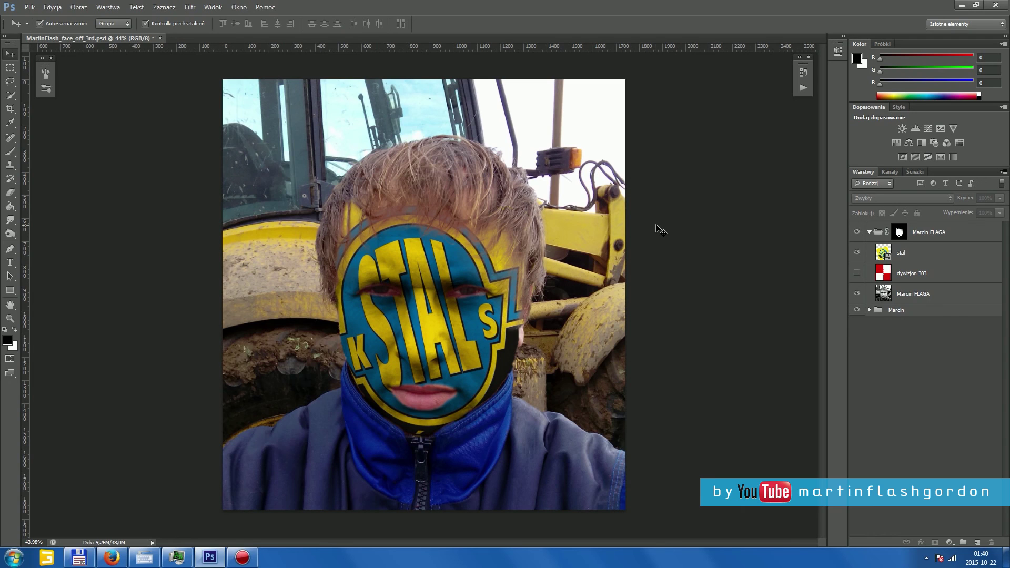
- Save for Web a quality-100 JPEG, 800 px wide, into the Face off folder
{"action": "left_click", "coordinate": [30, 9]}
{"action": "left_click", "coordinate": [73, 154]}
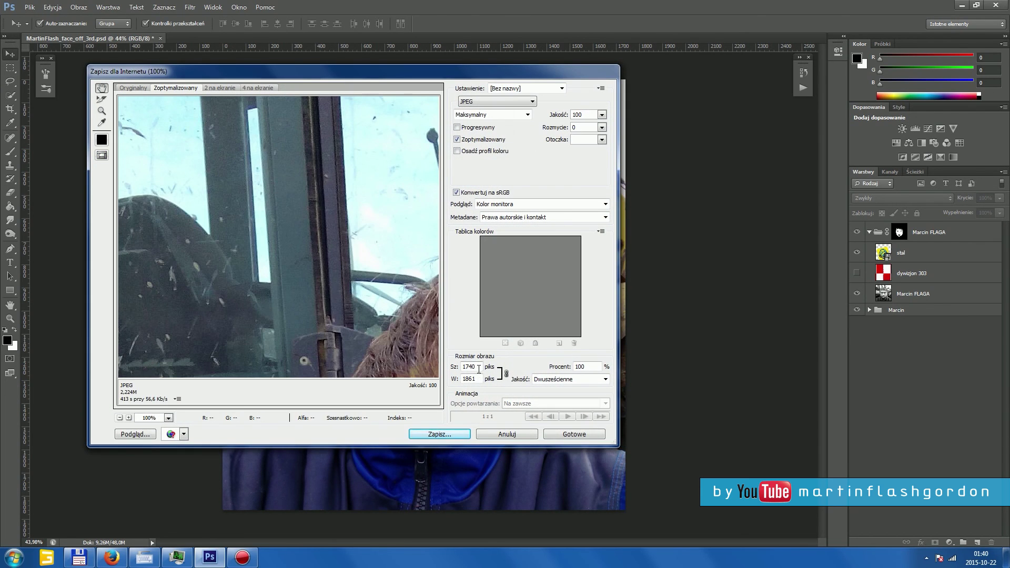
{"action": "left_click", "coordinate": [451, 366]}
{"action": "type", "text": "800"}
{"action": "left_click", "coordinate": [273, 258]}
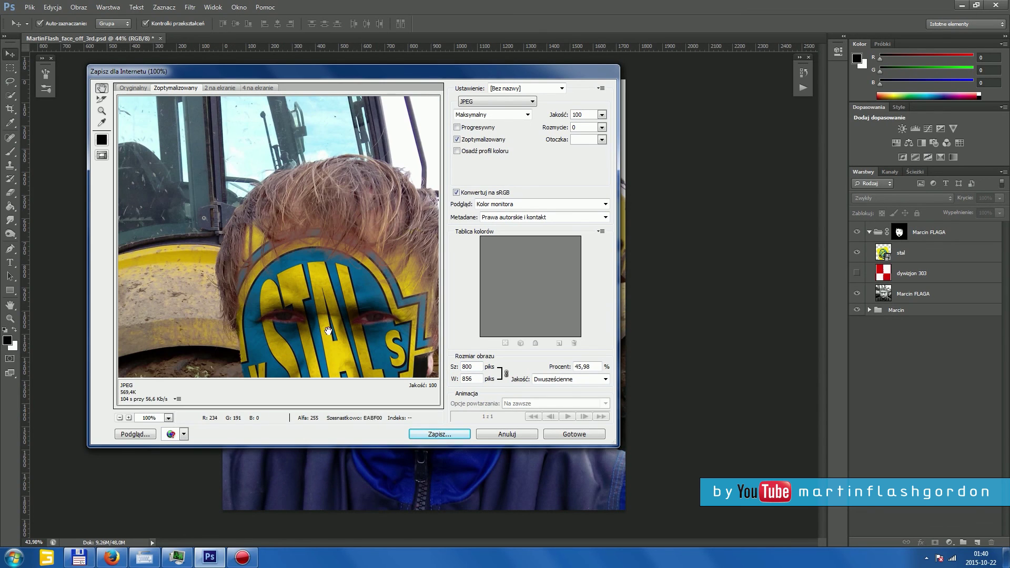
{"action": "left_click_drag", "start_coordinate": [272, 257], "coordinate": [270, 212]}
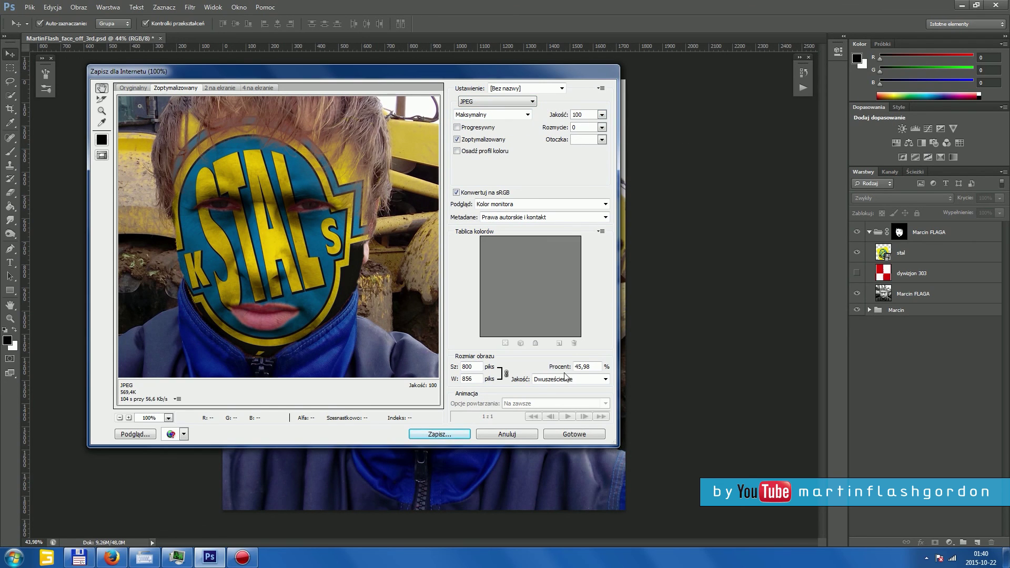
{"action": "left_click", "coordinate": [438, 437]}
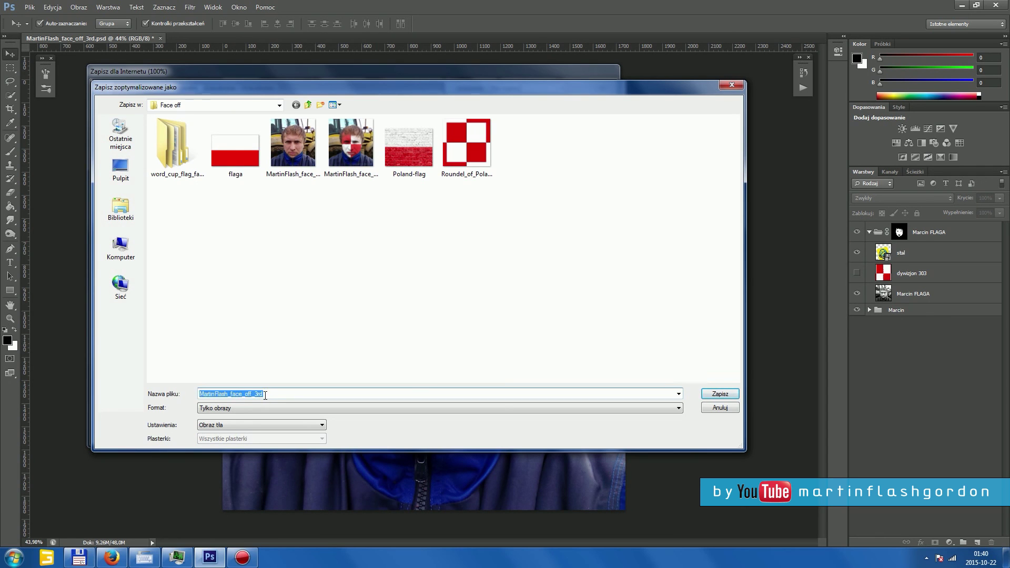
{"action": "left_click", "coordinate": [272, 395]}
{"action": "left_click", "coordinate": [714, 395]}
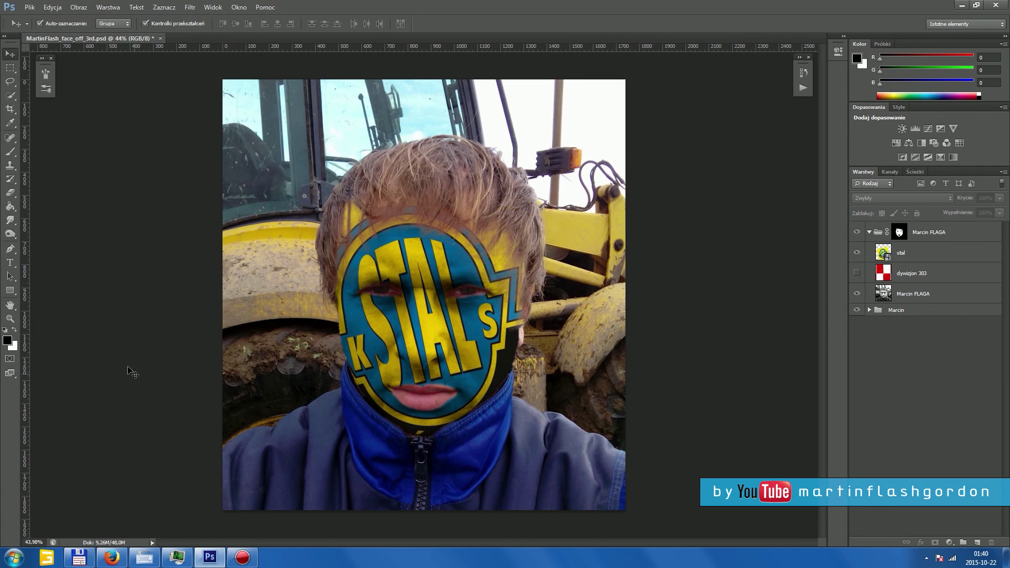
- Show the dywizjon 303 layer and hide the stal crest layer
{"action": "left_click", "coordinate": [856, 272]}
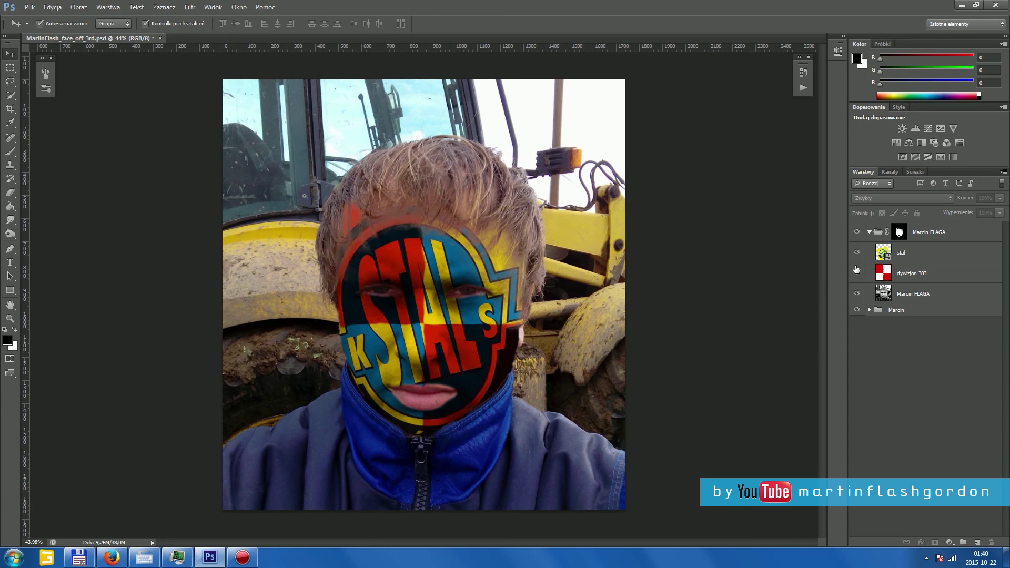
{"action": "left_click", "coordinate": [857, 252]}
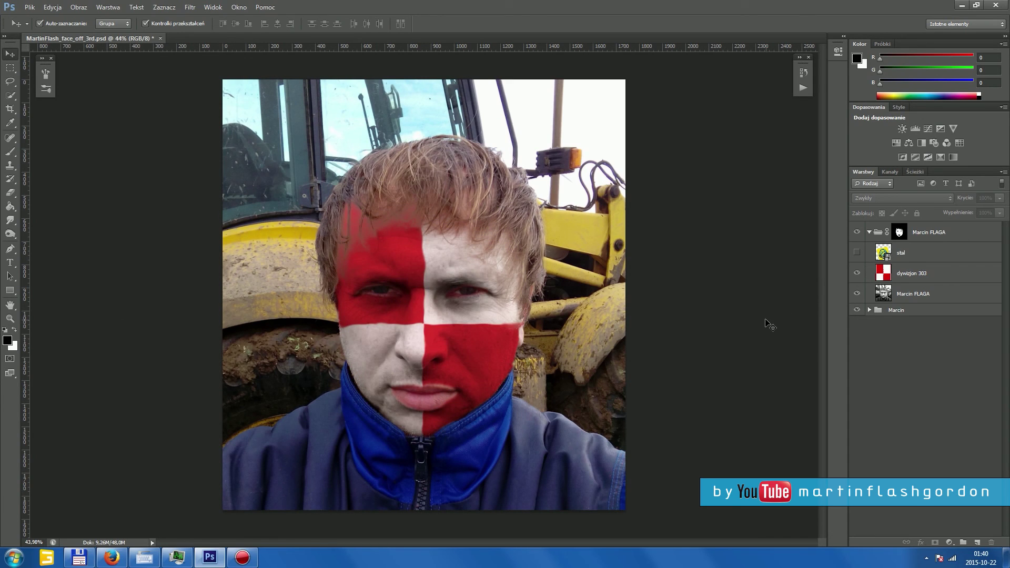